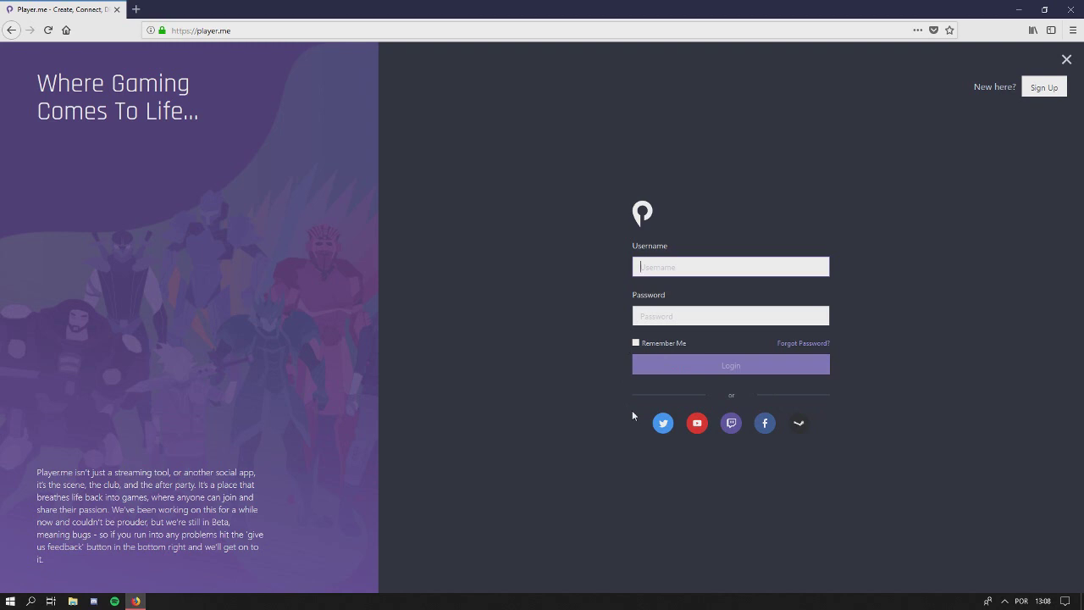
Log in to Player.me with the Twitter account
left_click(657, 426)
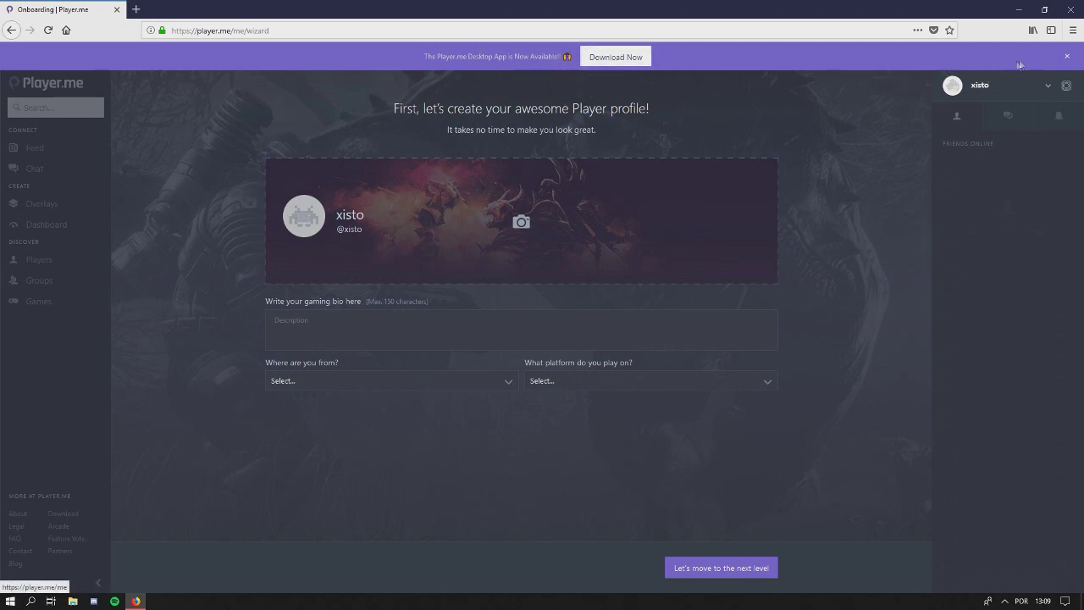
Close the purple 'Desktop App is Now Available' banner
left_click(1066, 56)
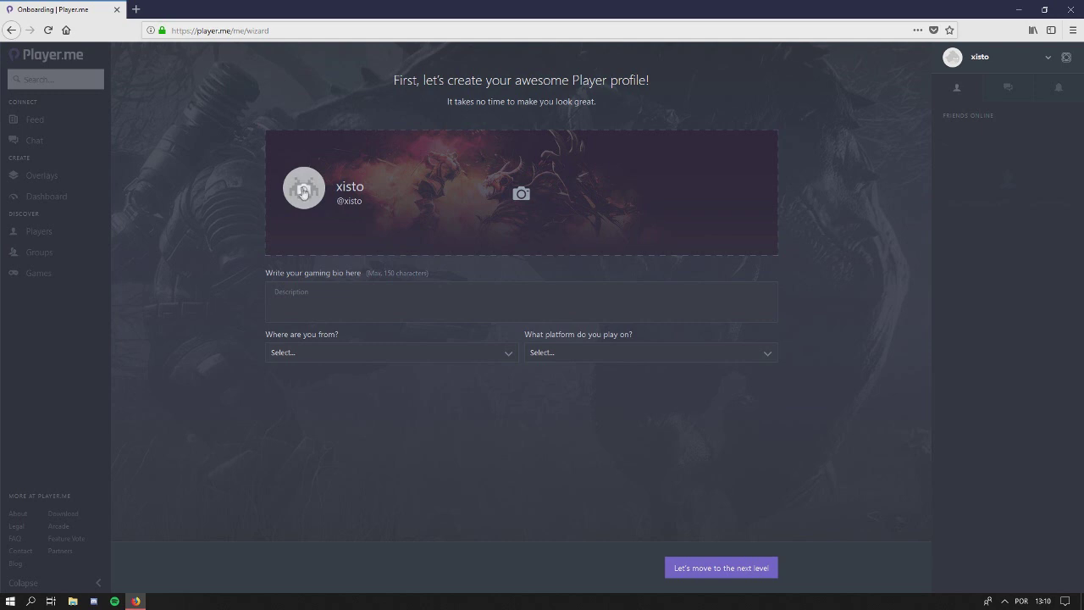
Upload a chosen image as the profile avatar
left_click(306, 192)
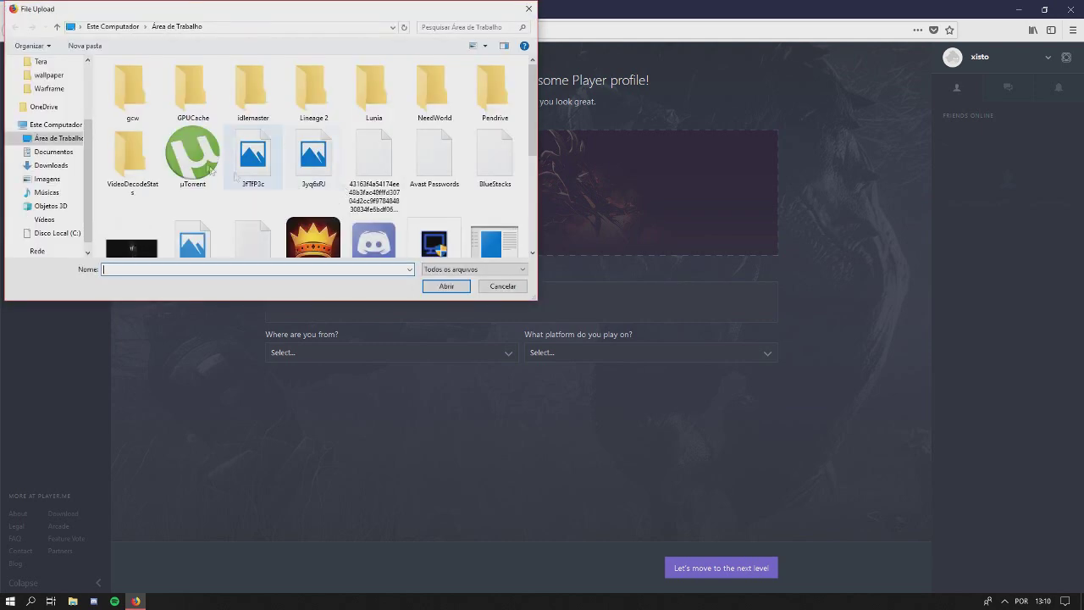
left_click(373, 165)
left_click(442, 285)
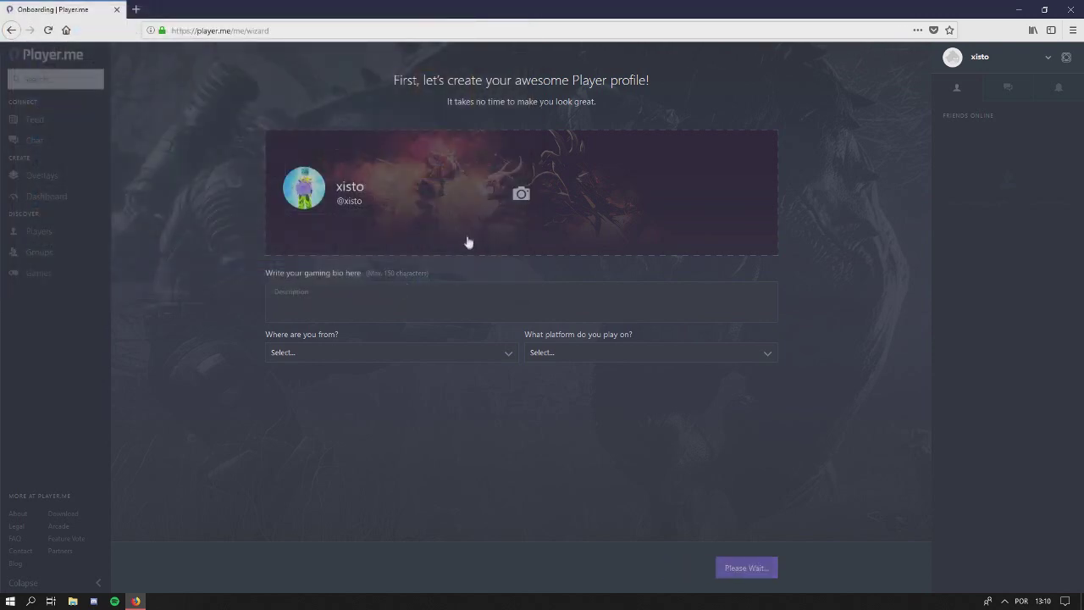
Upload the 3yq6xRJ image as the profile banner
left_click(525, 203)
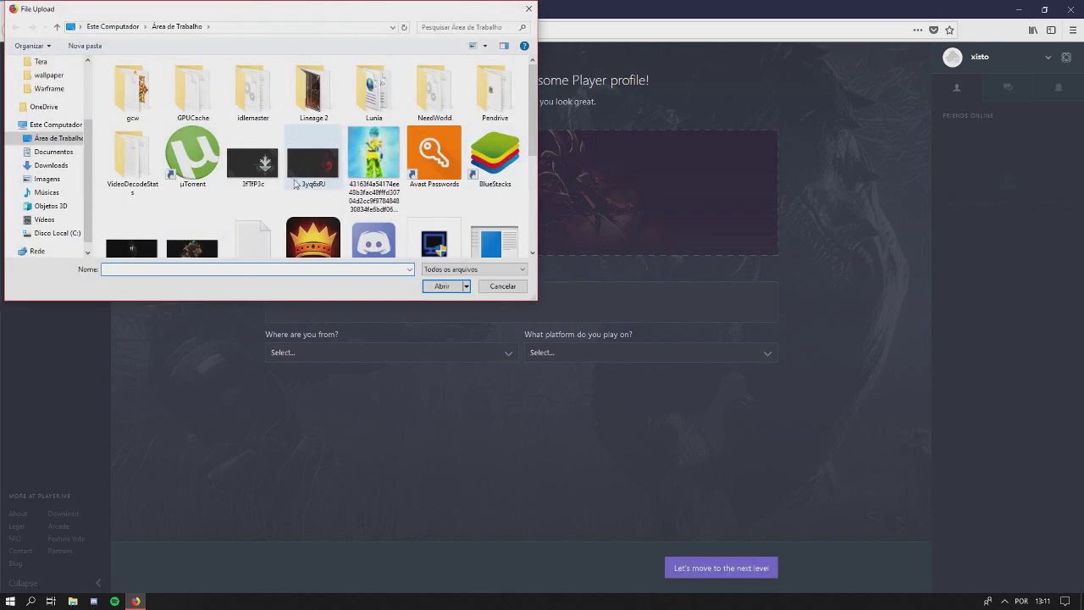
left_click(313, 169)
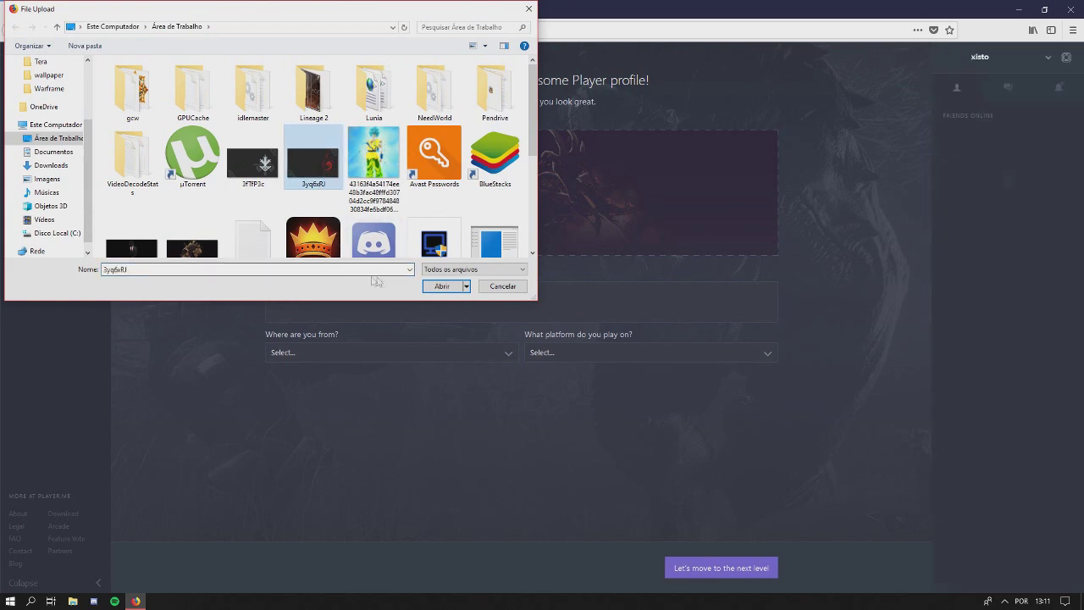
left_click(444, 290)
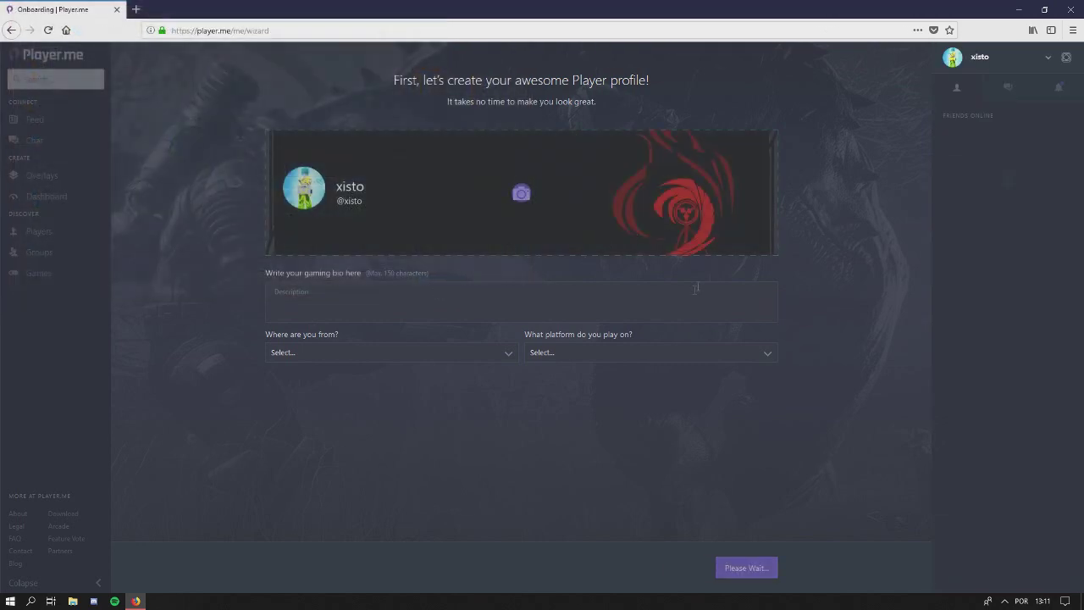
left_click(367, 301)
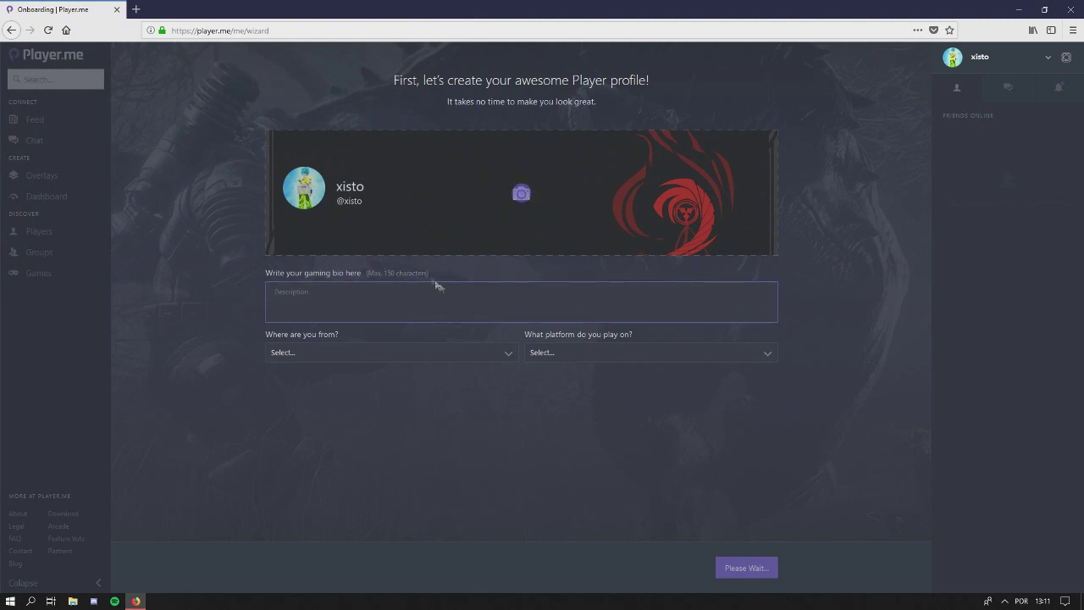
Set the home country to Brazil
left_click(394, 353)
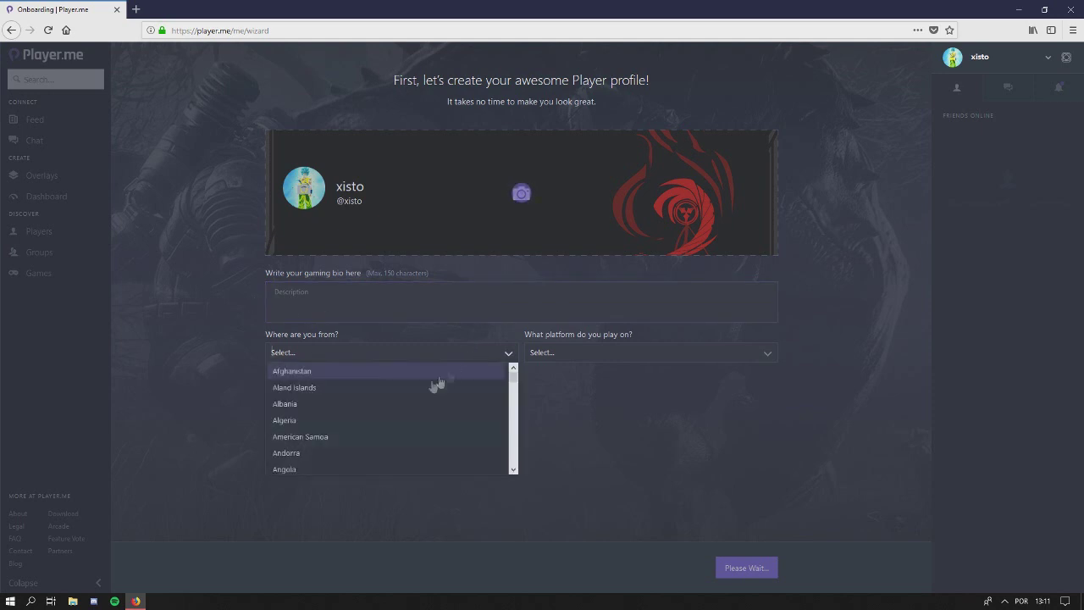
type("Brazil")
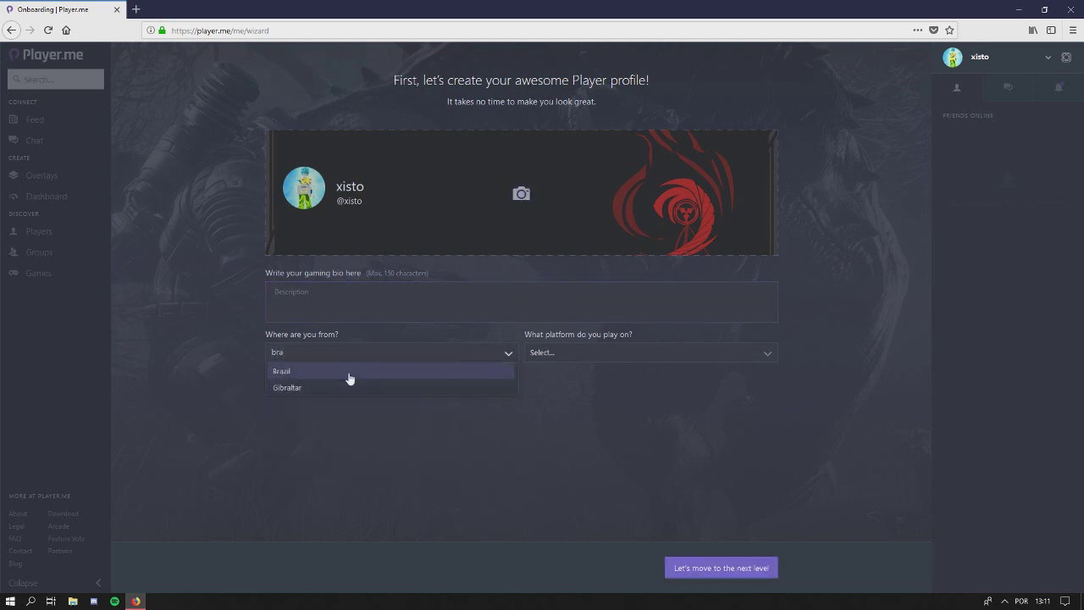
left_click(346, 373)
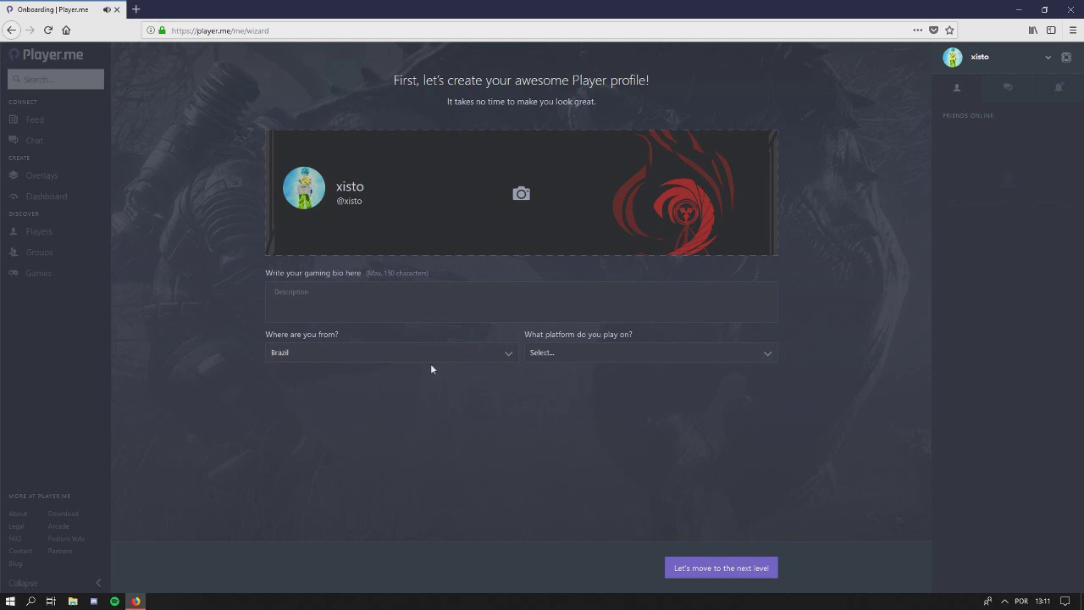
Choose PC (Windows) as the gaming platform and save the profile
left_click(764, 360)
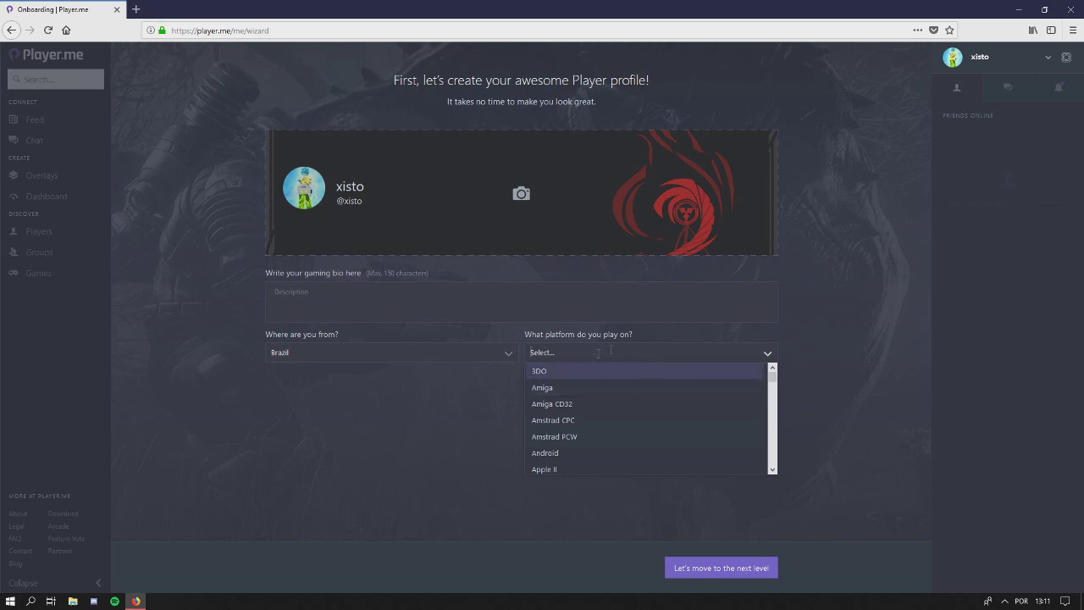
scroll(649, 406, "down", 2)
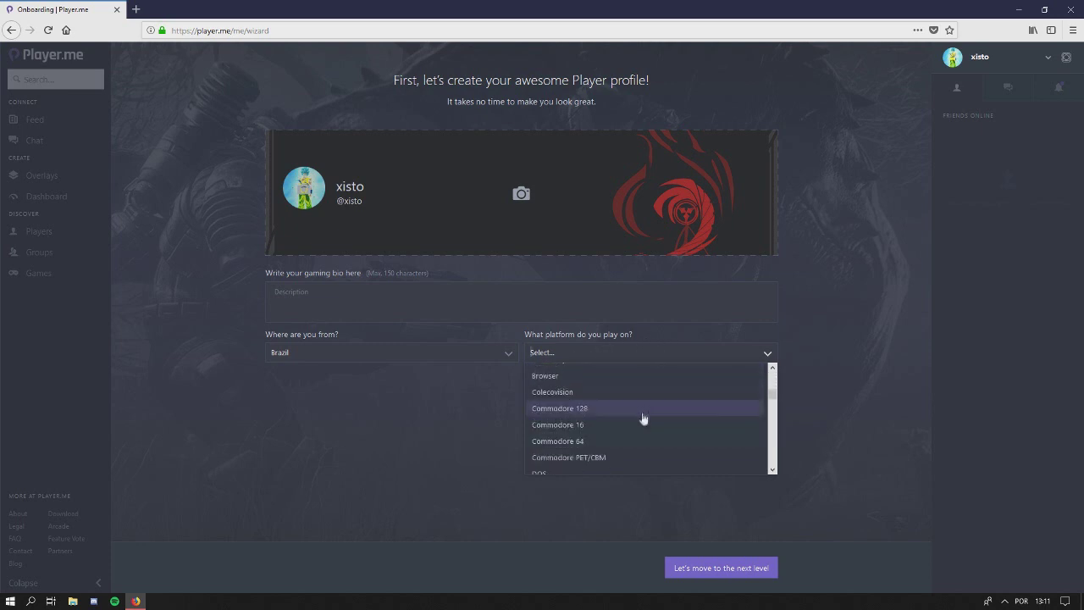
scroll(645, 415, "up", 1)
type("pc")
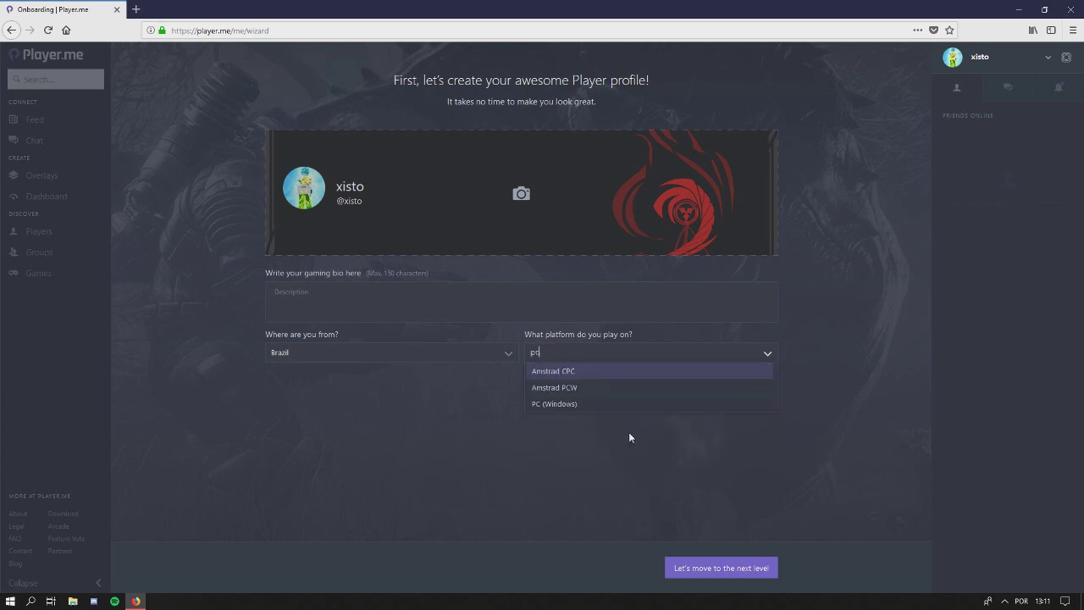
left_click(595, 405)
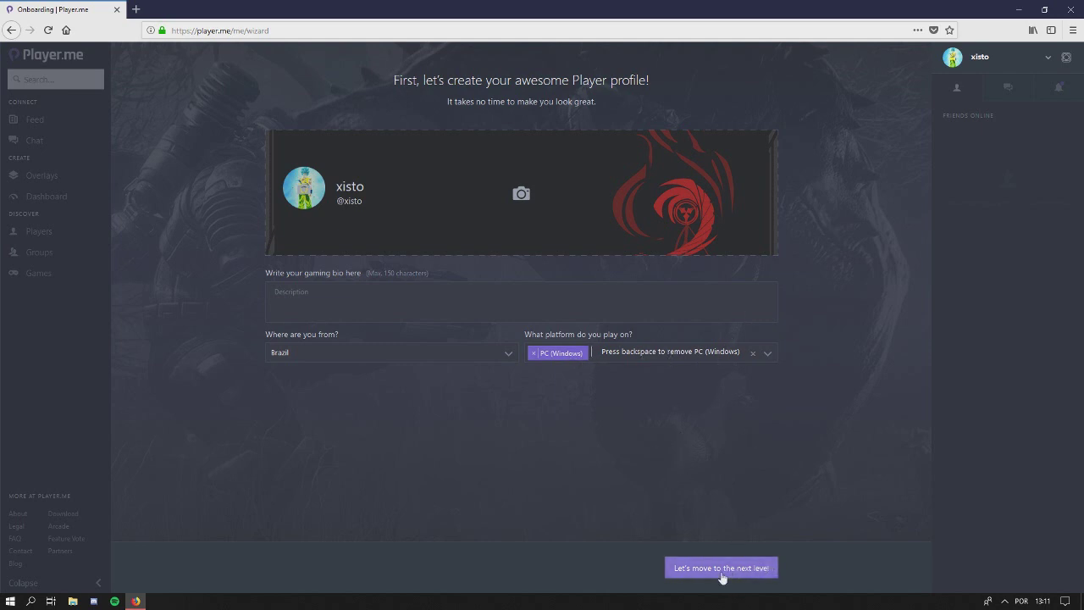
left_click(720, 574)
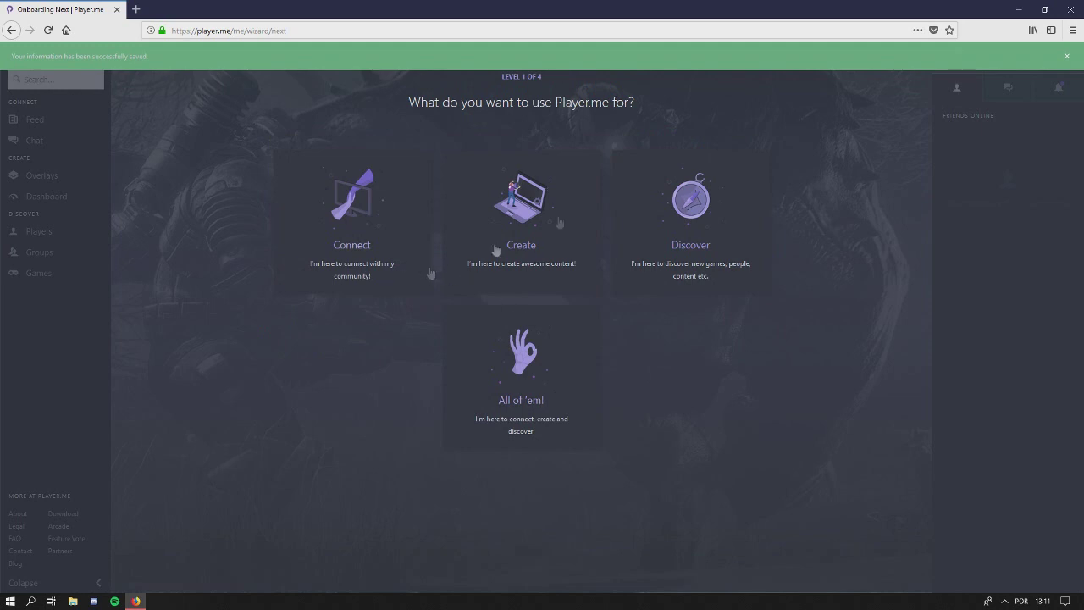
Dismiss the saved notice and pick 'All of 'em!' as the site's use
left_click(1065, 57)
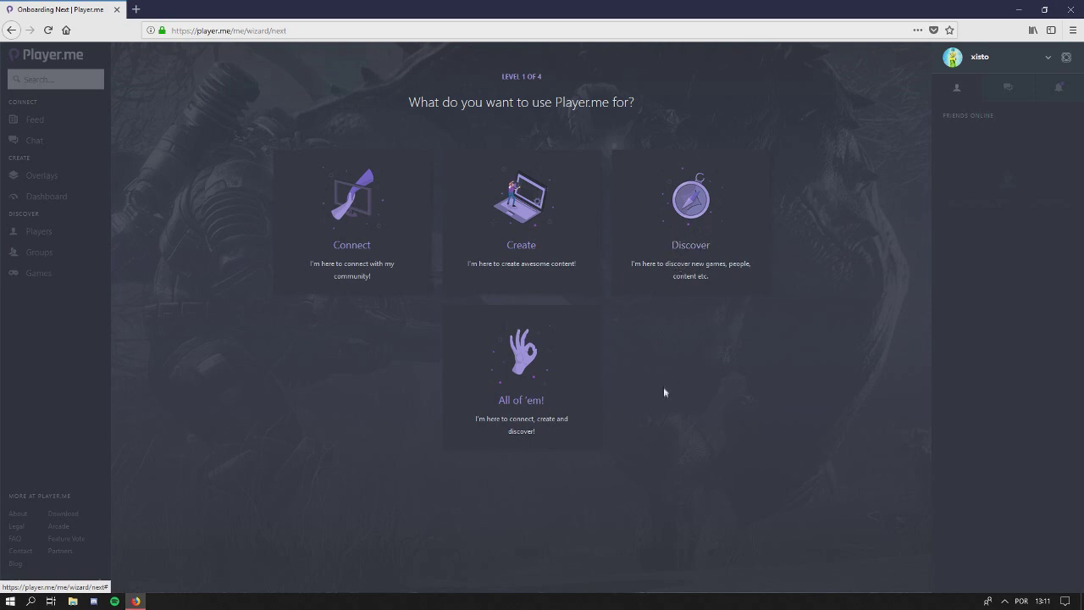
left_click(523, 379)
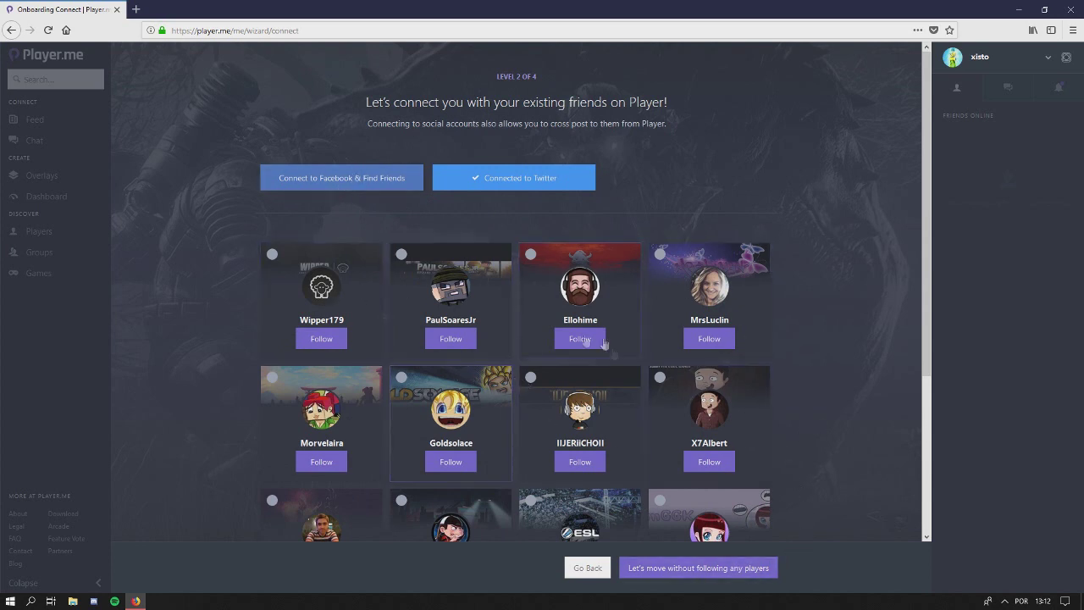
Skip following players, connecting content accounts and adding game libraries
left_click(710, 569)
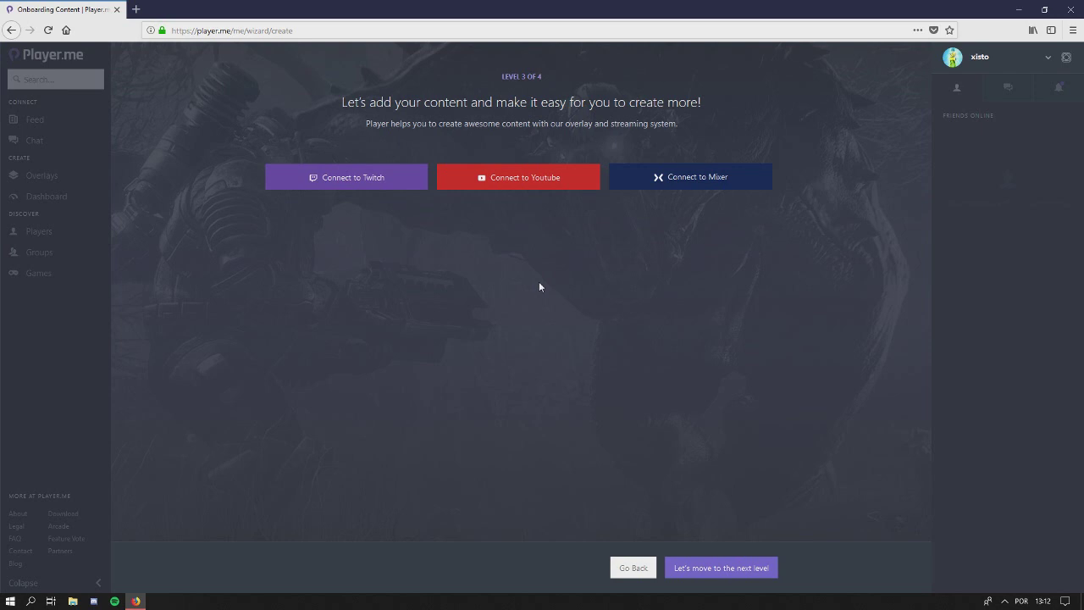
left_click(707, 573)
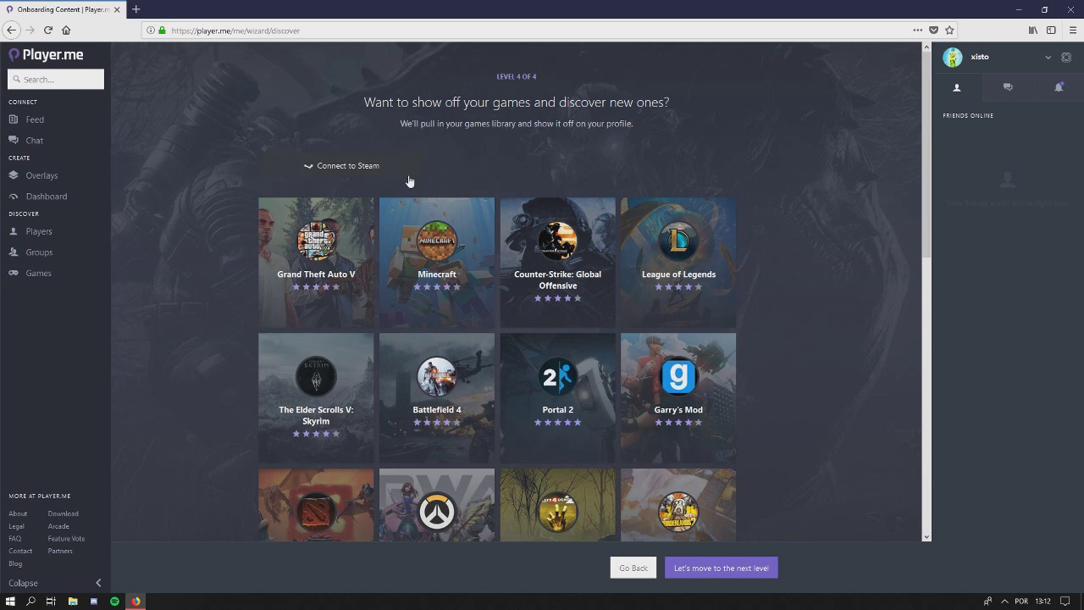
left_click(744, 569)
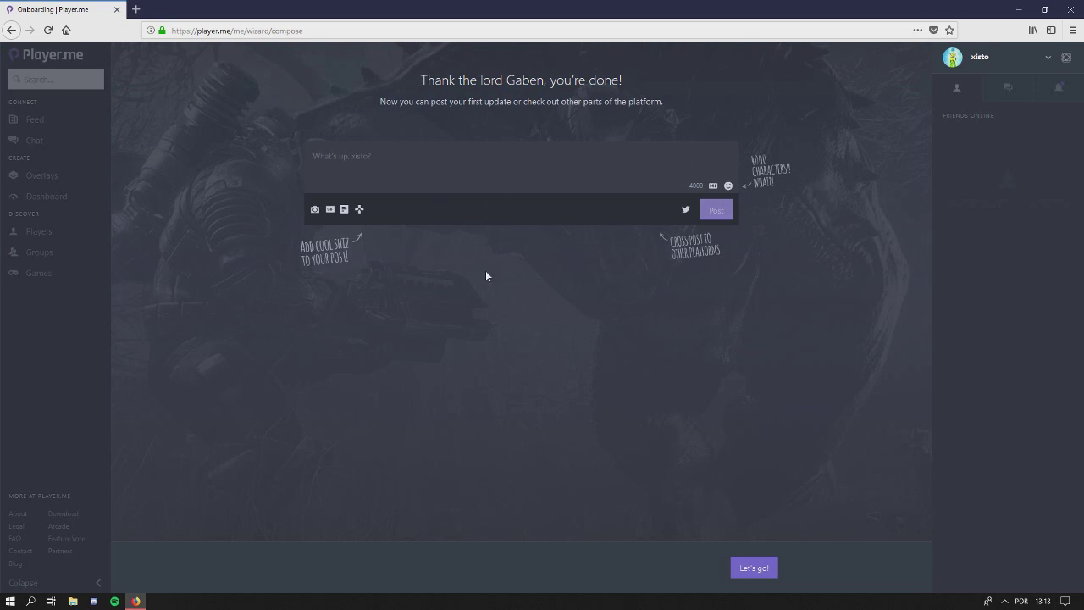
Finish onboarding with 'Let's go!' and land on the Discover feed
left_click(754, 568)
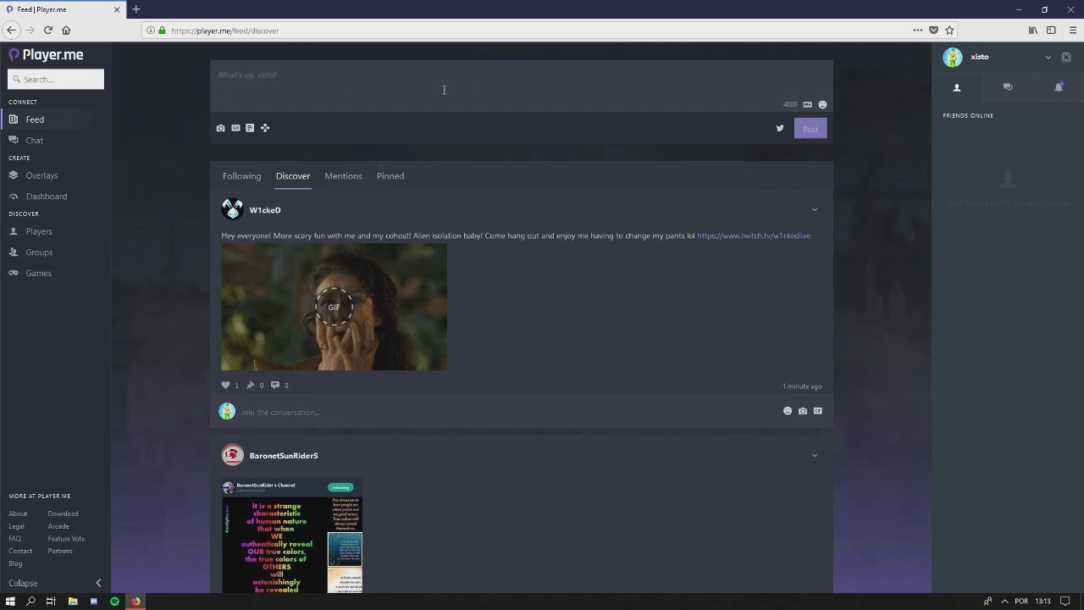
Start a new post with a two-choice poll and a Street Fighter V game tag
left_click(277, 85)
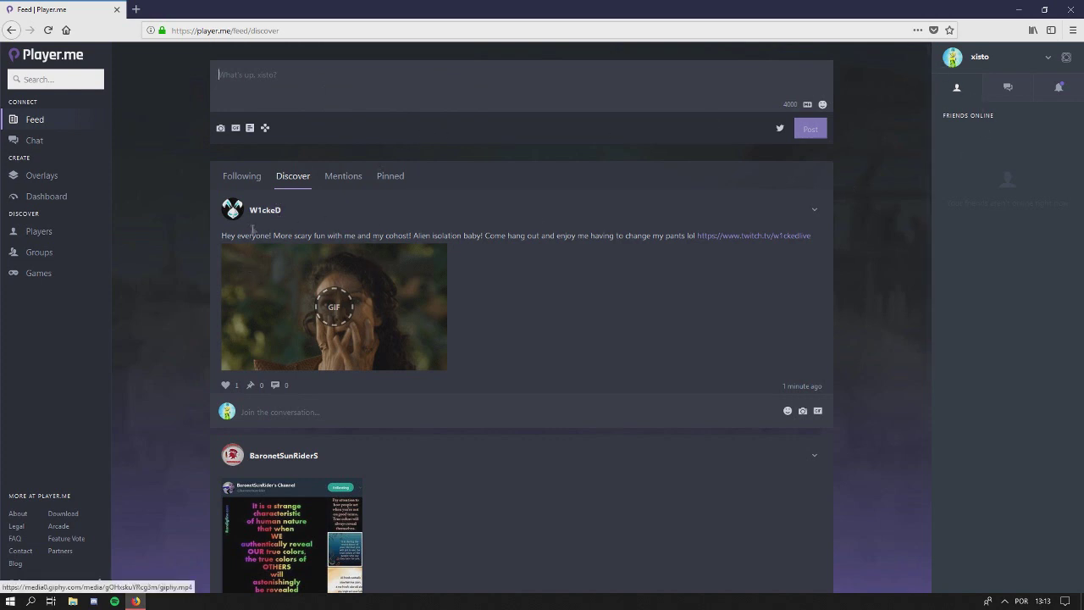
left_click(250, 128)
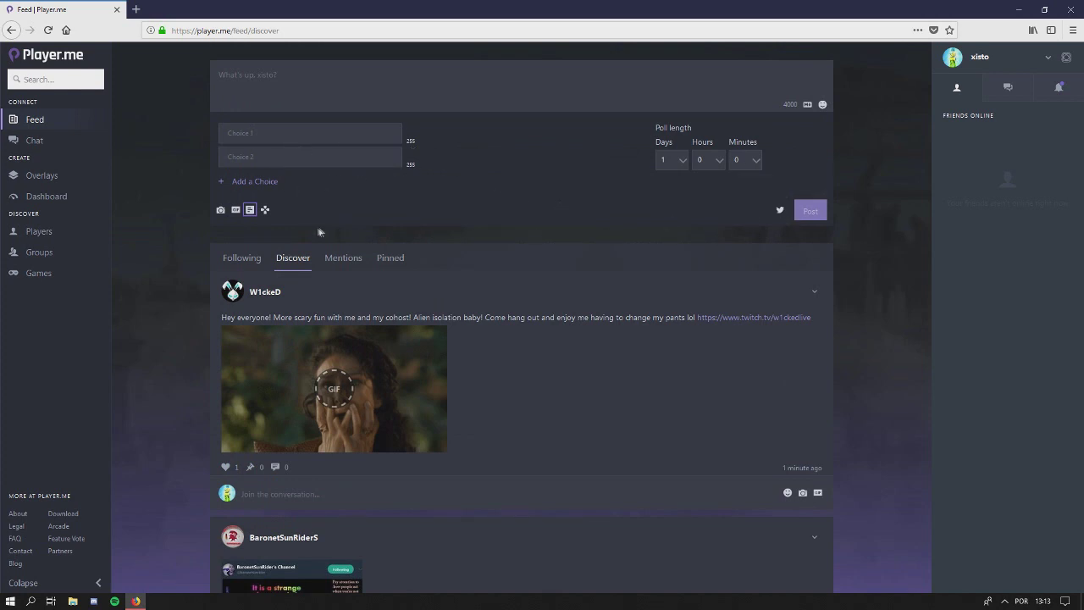
left_click(265, 210)
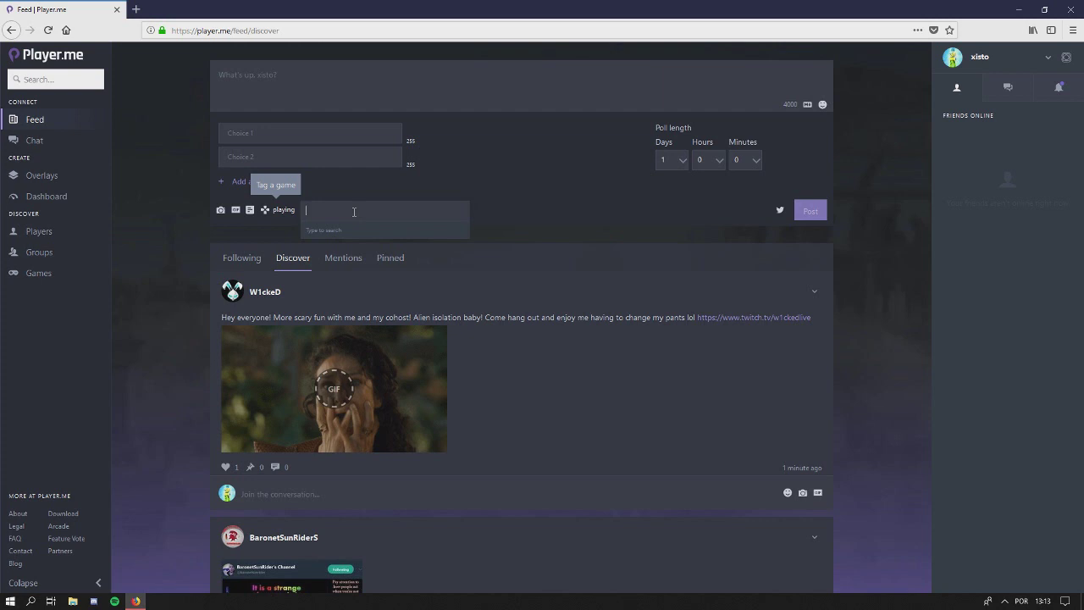
type("street fighter v")
left_click(379, 232)
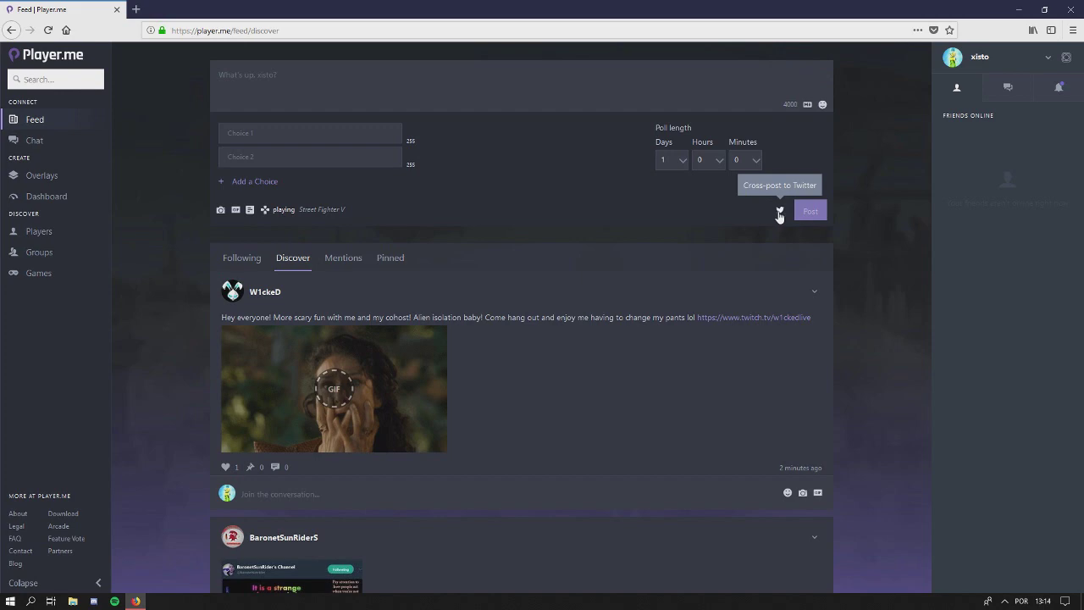
scroll(169, 290, "down", 3)
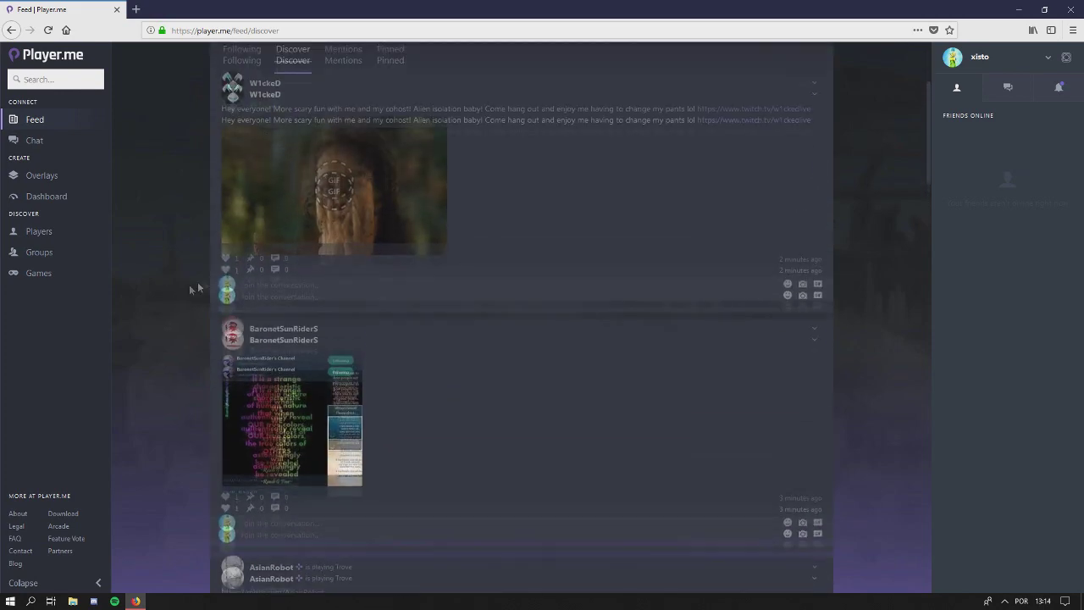
scroll(198, 284, "up", 3)
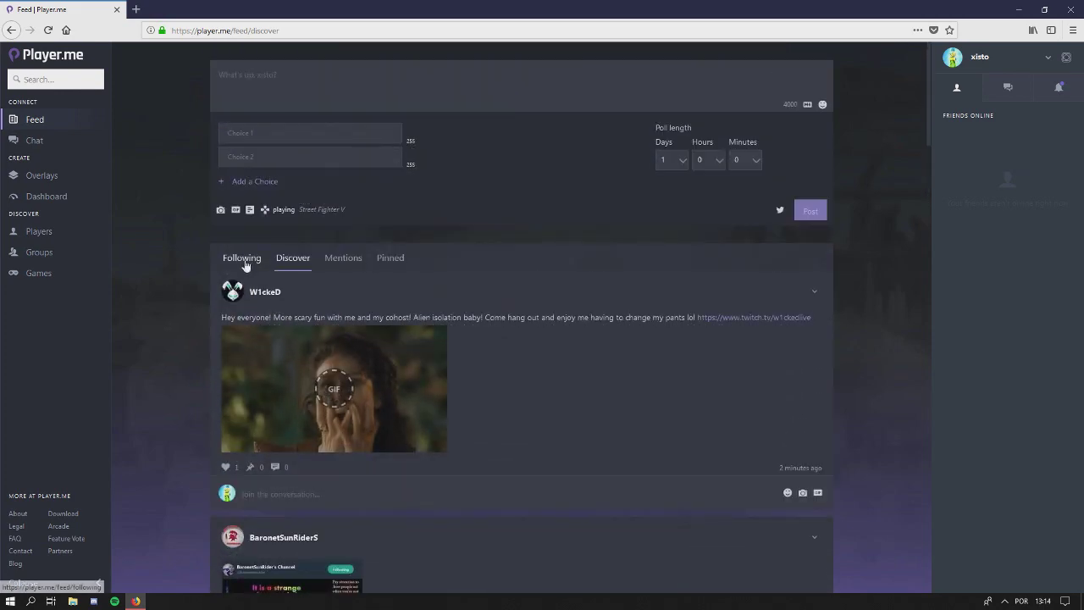
left_click(237, 263)
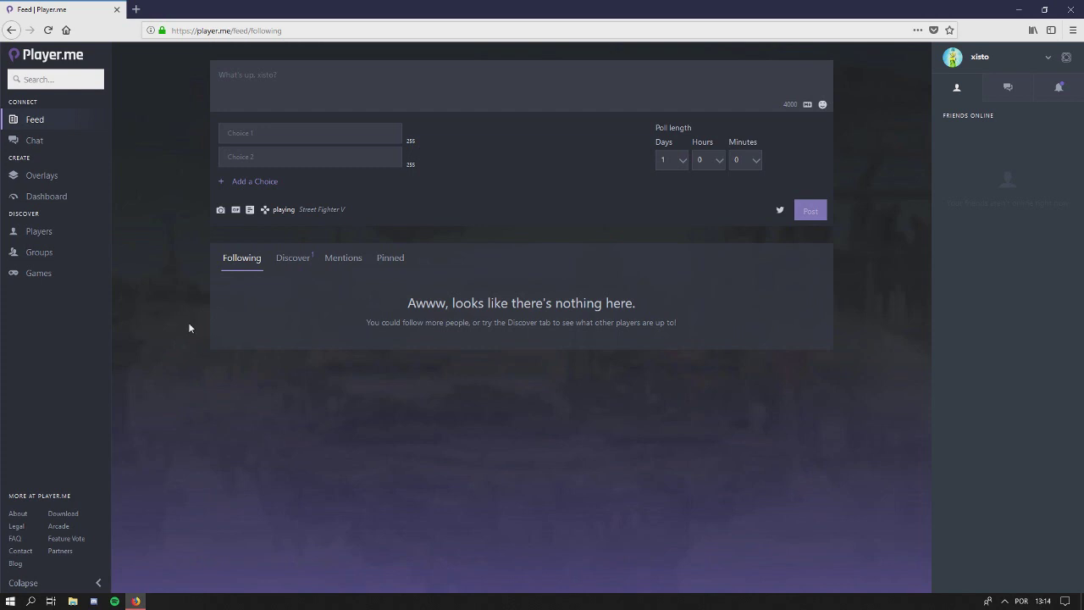
left_click(293, 265)
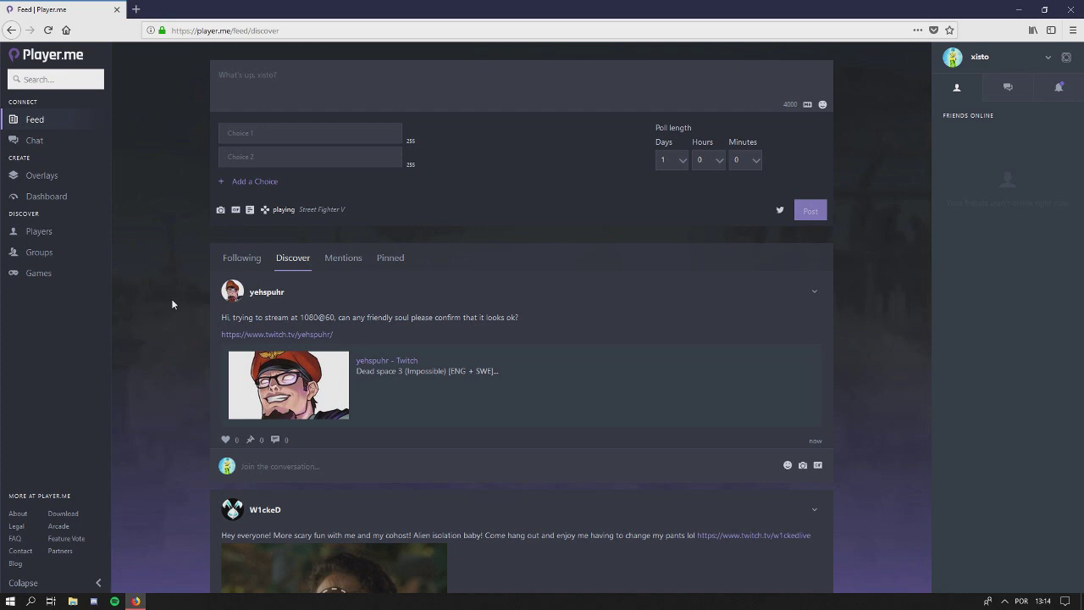
left_click(220, 75)
type("dsadsa")
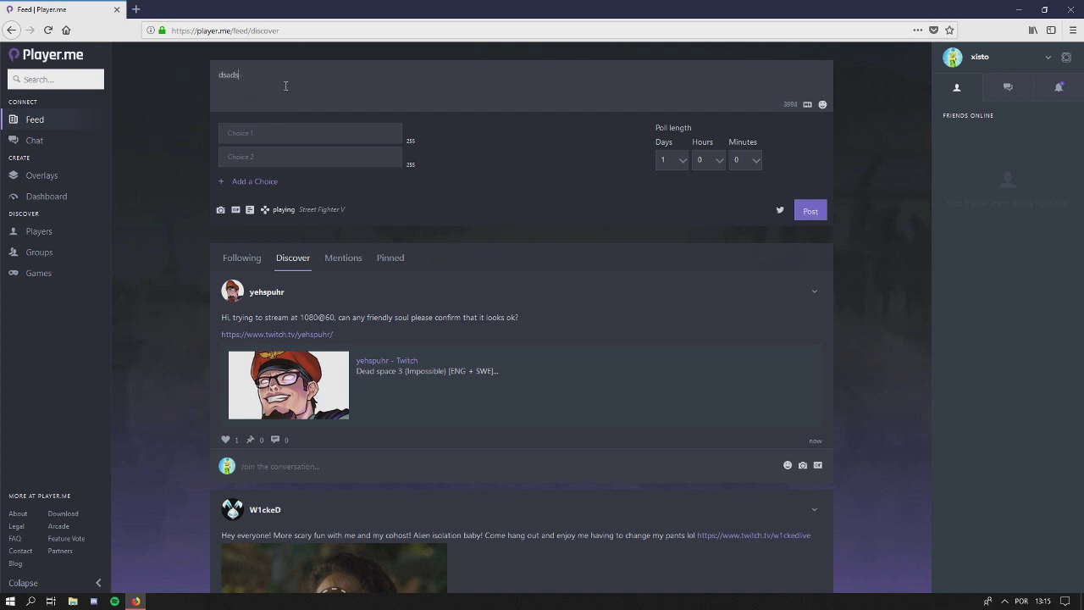
key("BackSpace")
key("BackSpace")
key("BackSpace")
key("BackSpace")
key("BackSpace")
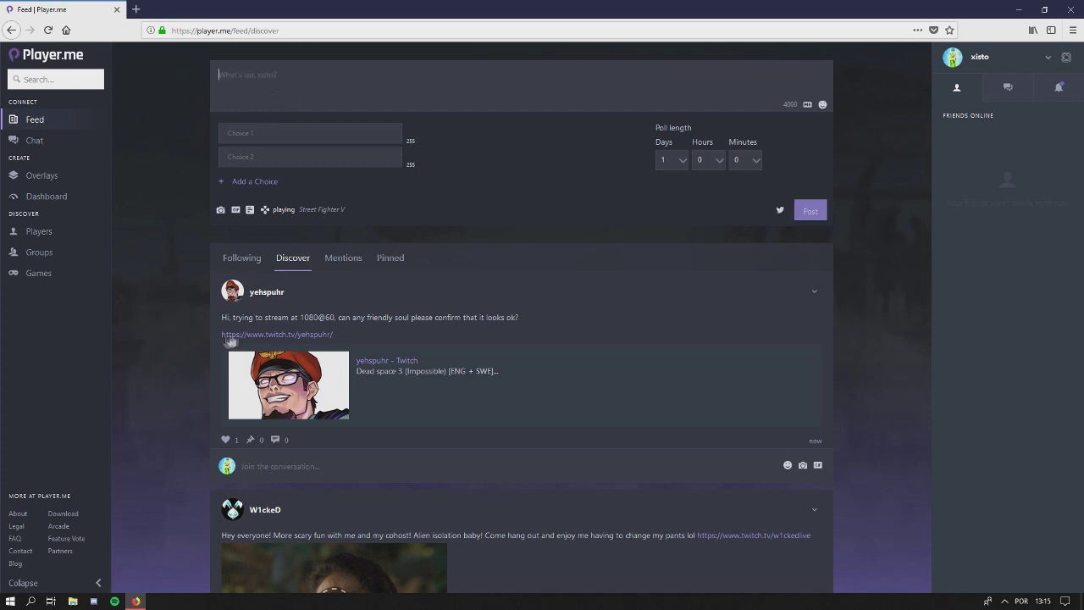
scroll(176, 388, "down", 5)
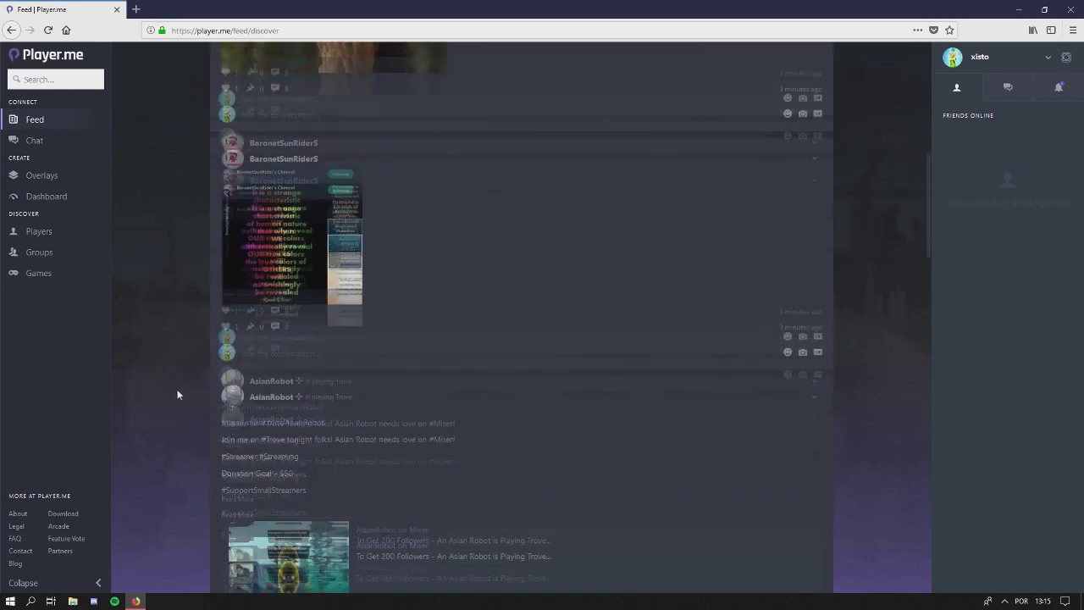
scroll(176, 393, "up", 5)
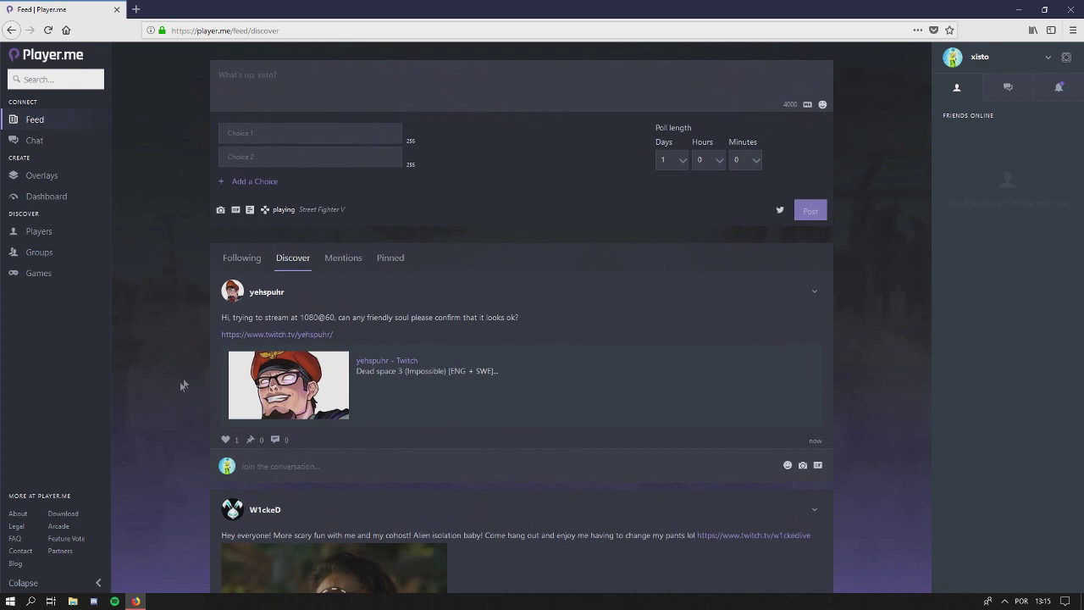
View the Mentions and Pinned feed tabs, then go to your own profile
left_click(342, 268)
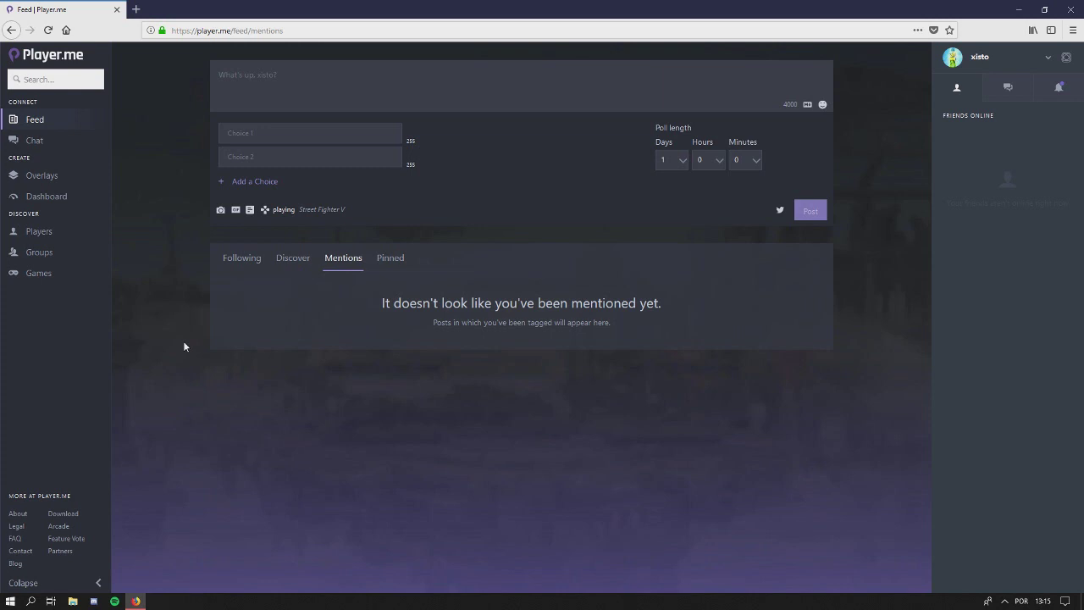
left_click(387, 264)
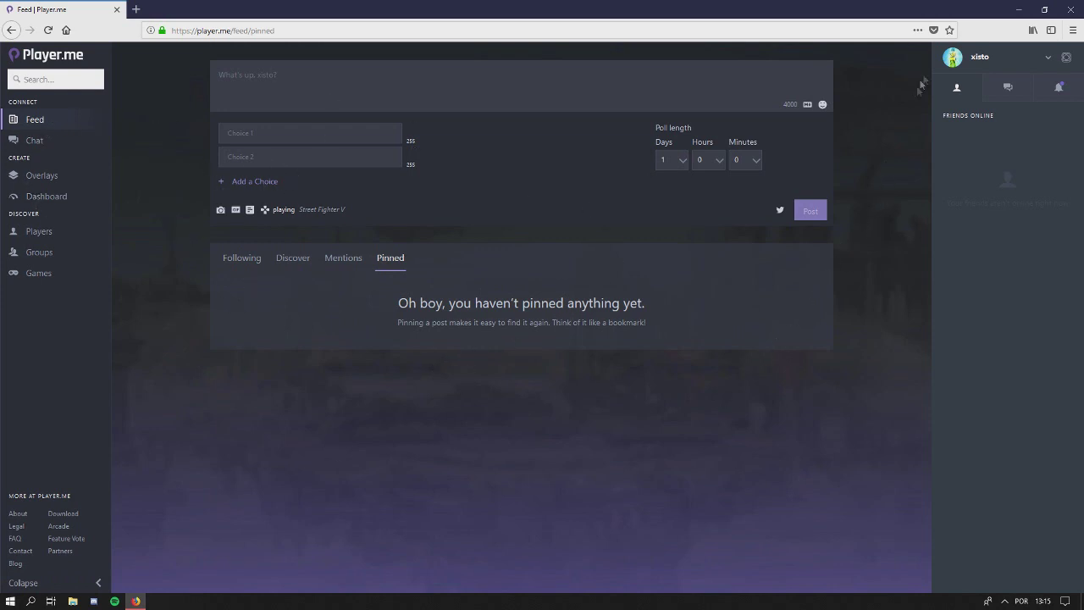
left_click(951, 61)
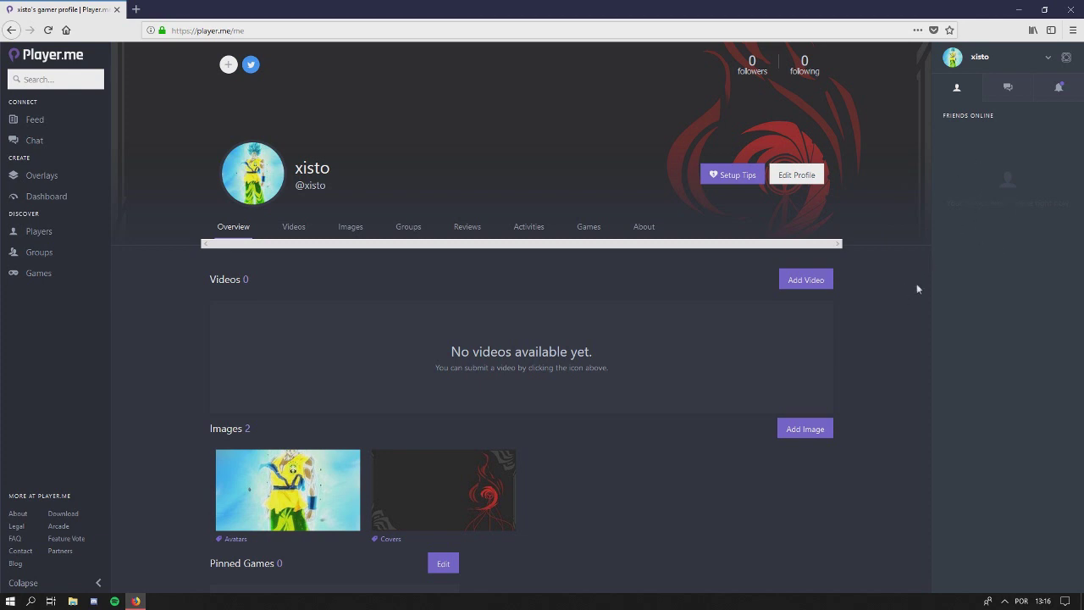
Check private messages and notifications while scrolling through the profile
left_click(1007, 88)
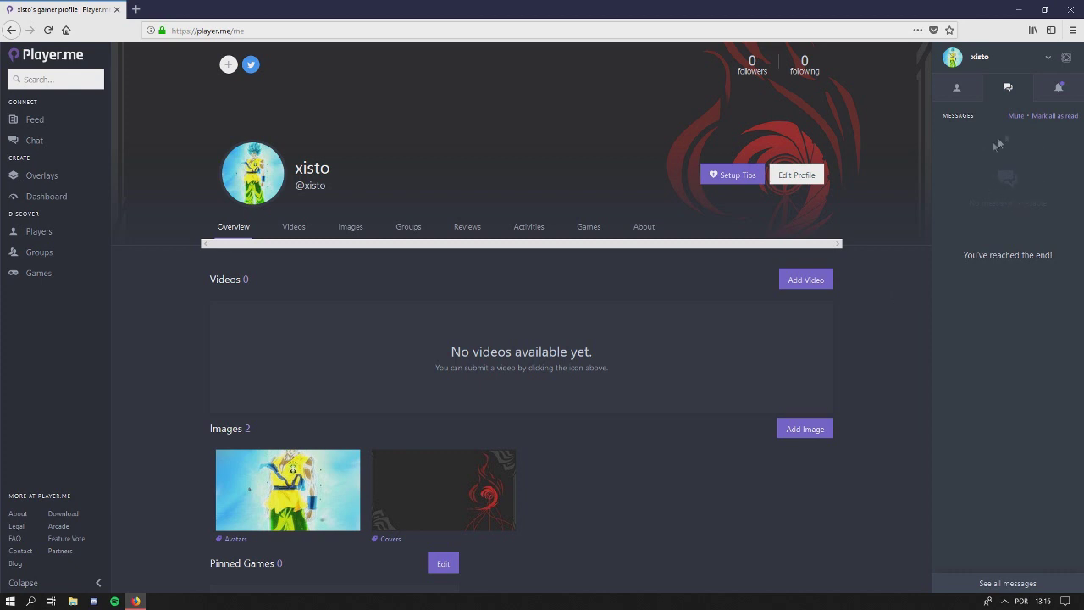
left_click(1055, 90)
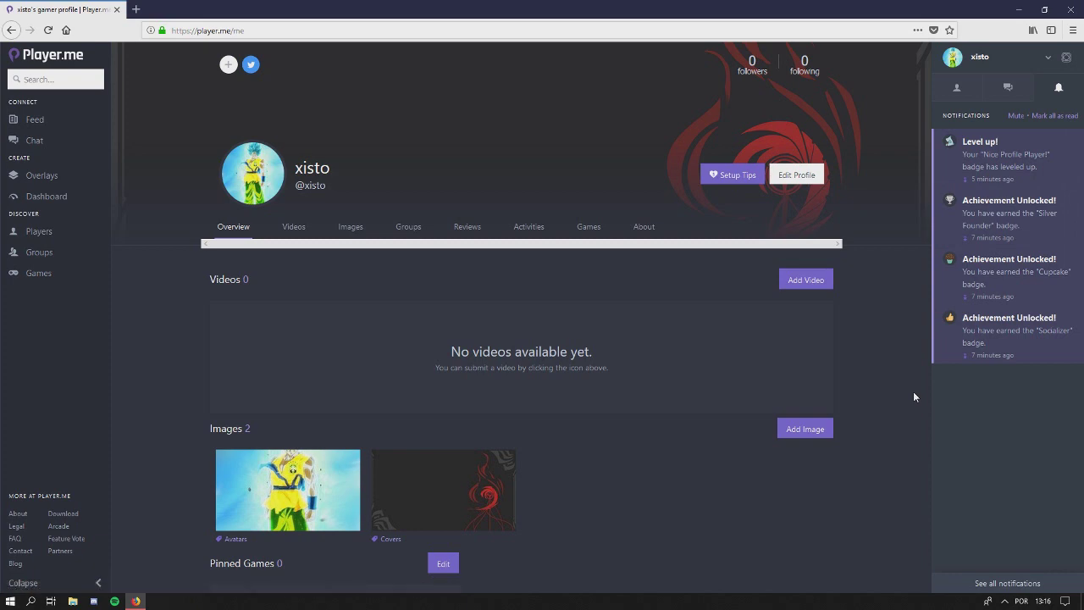
scroll(815, 435, "down", 1)
scroll(815, 440, "down", 5)
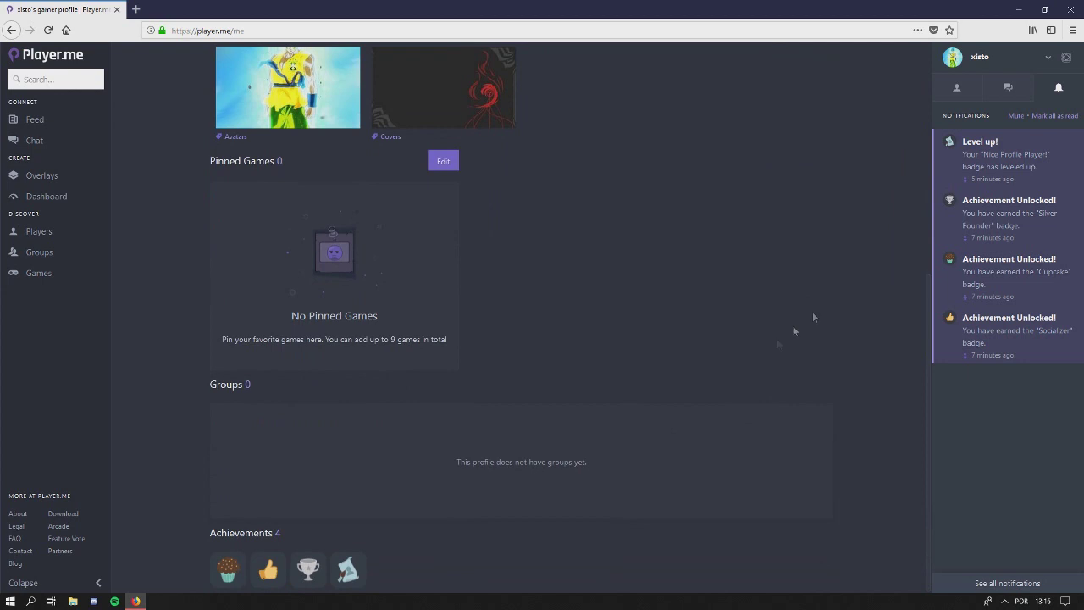
scroll(720, 363, "up", 1)
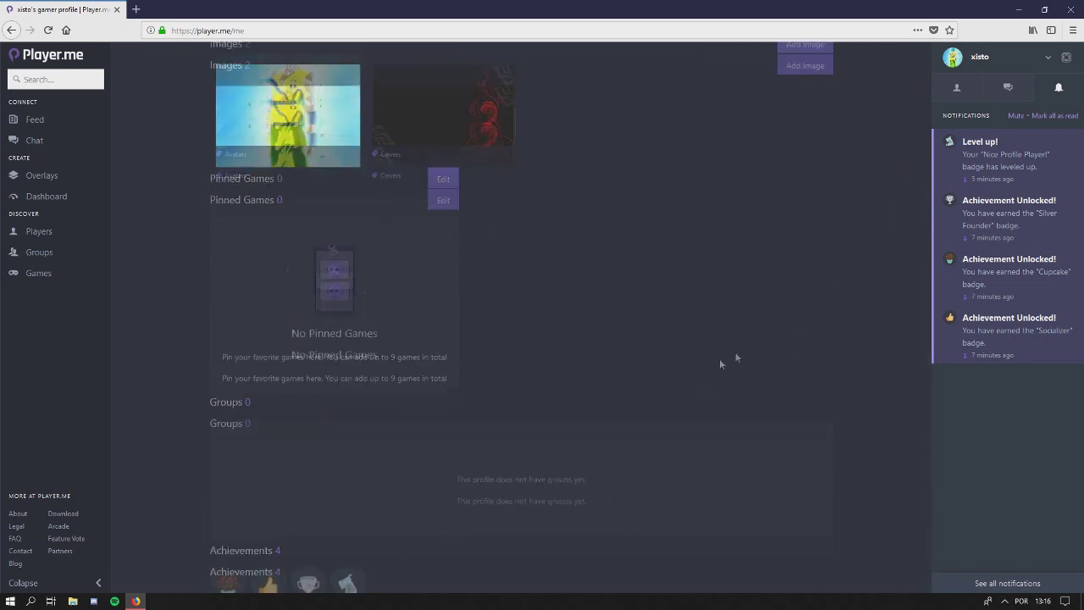
scroll(720, 363, "up", 3)
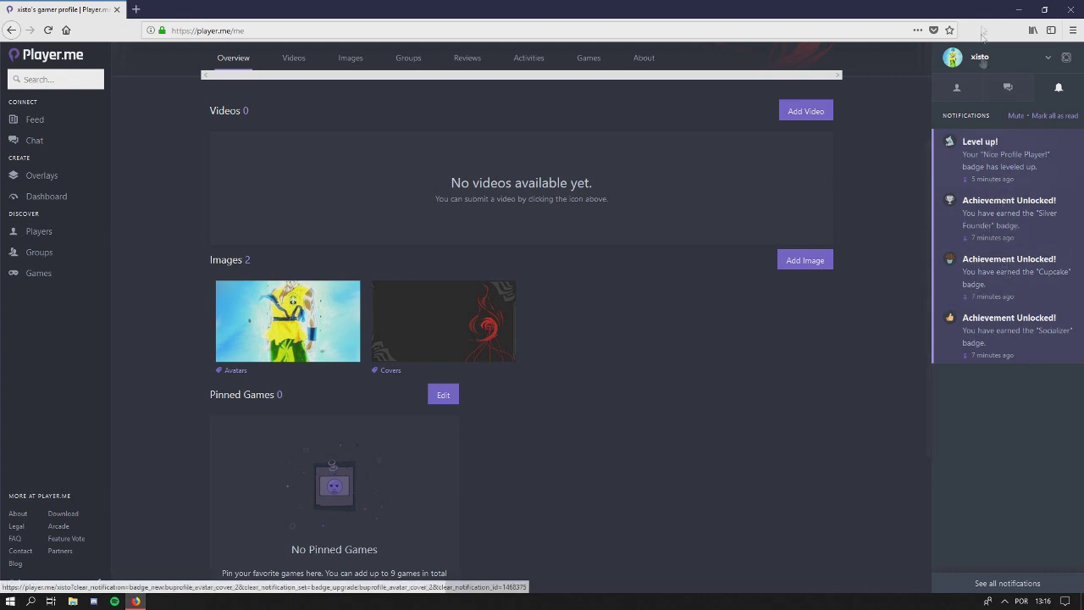
Return the side panel to online friends and open the account menu
left_click(956, 88)
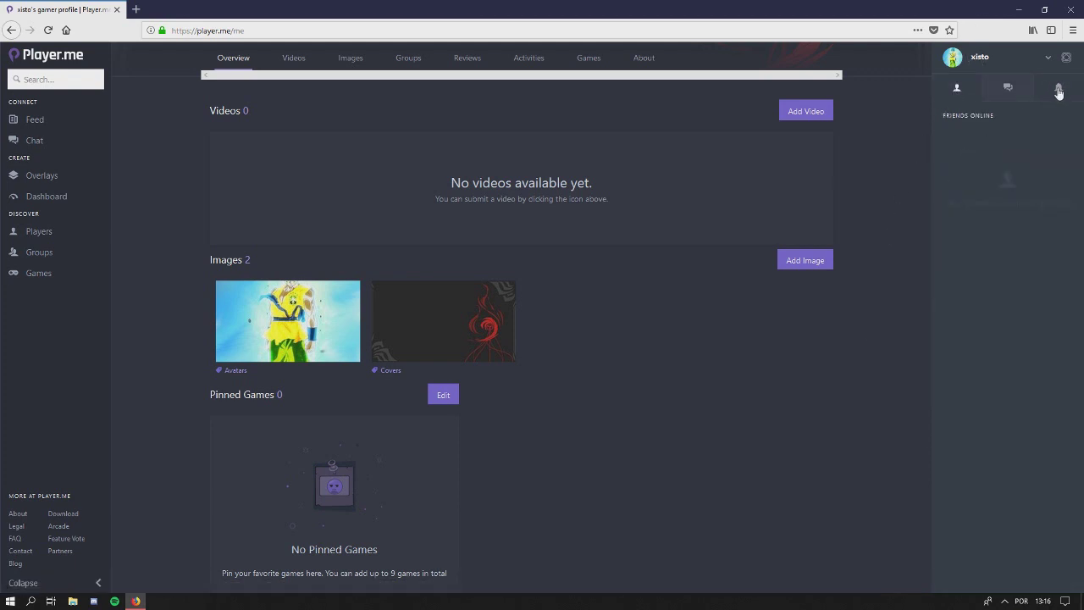
left_click(1058, 92)
left_click(970, 94)
scroll(813, 176, "up", 3)
left_click(1049, 60)
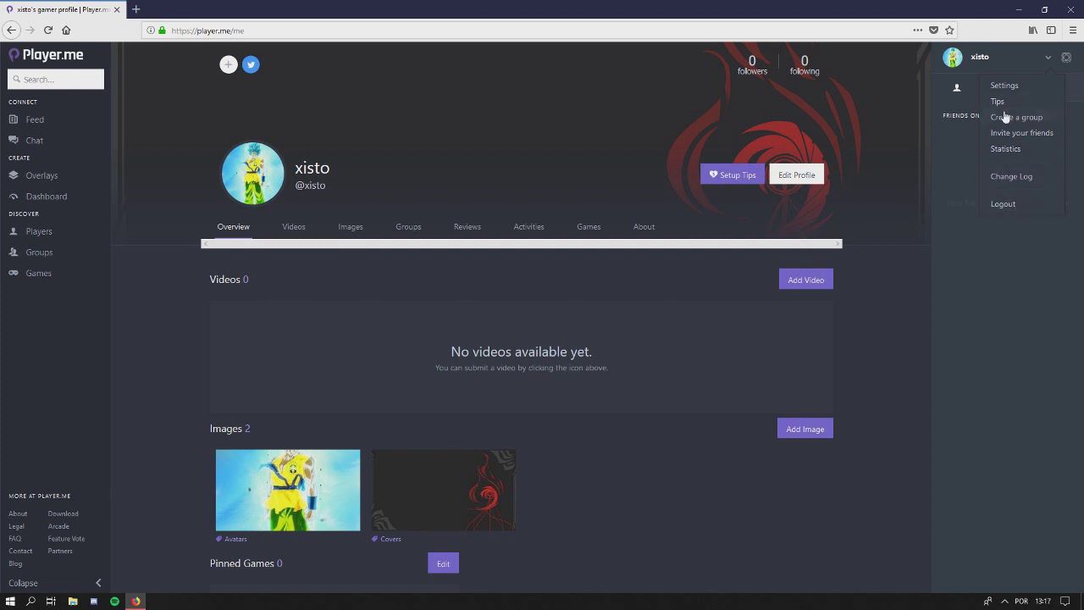
Close the account menu, scroll through the profile sections, and start editing the profile details
left_click(886, 263)
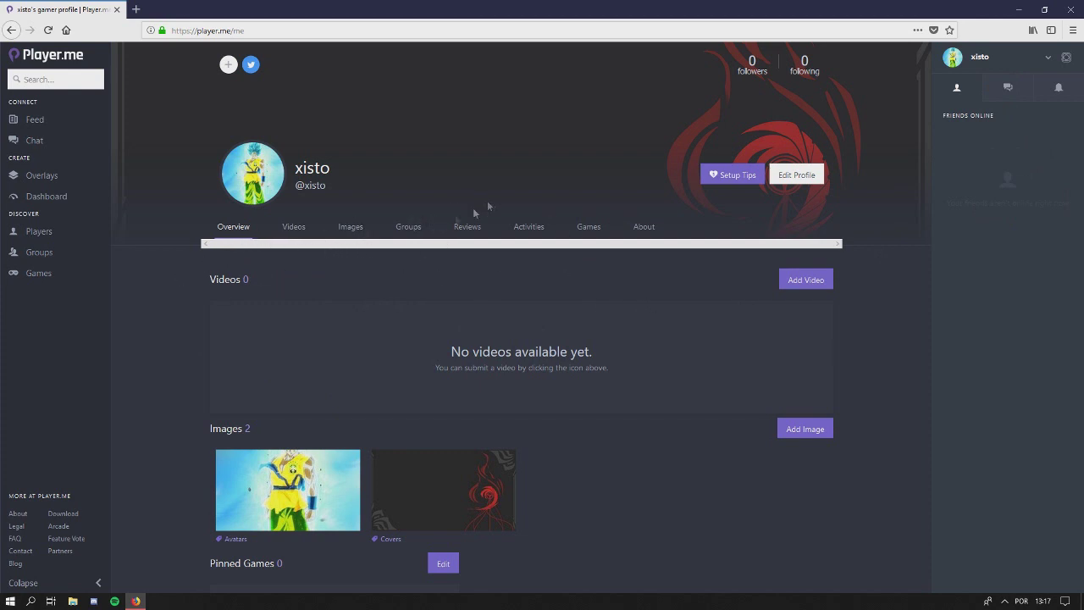
scroll(389, 276, "down", 5)
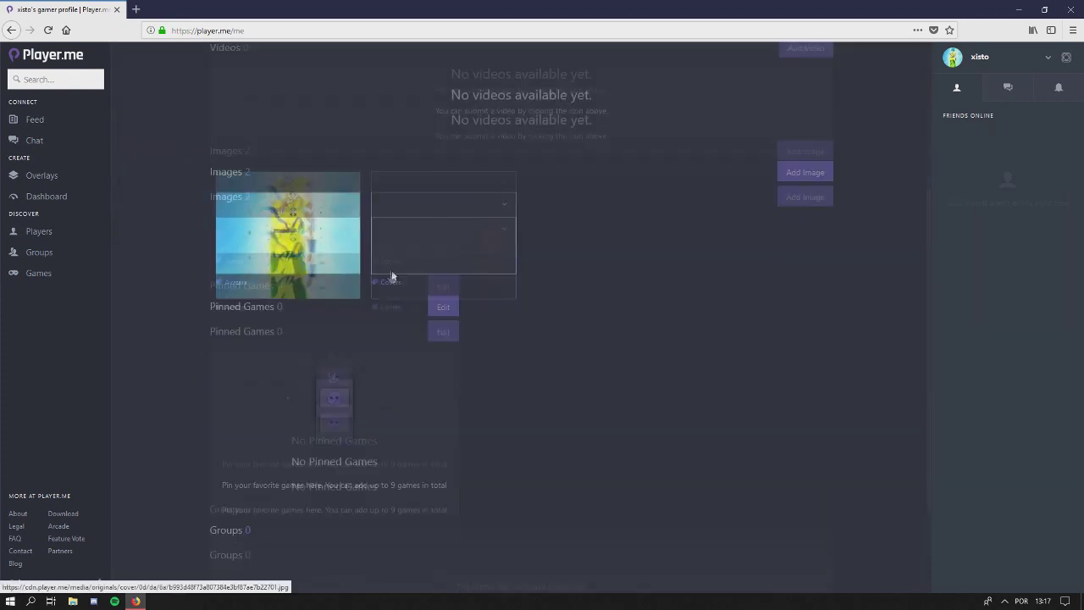
scroll(525, 360, "up", 5)
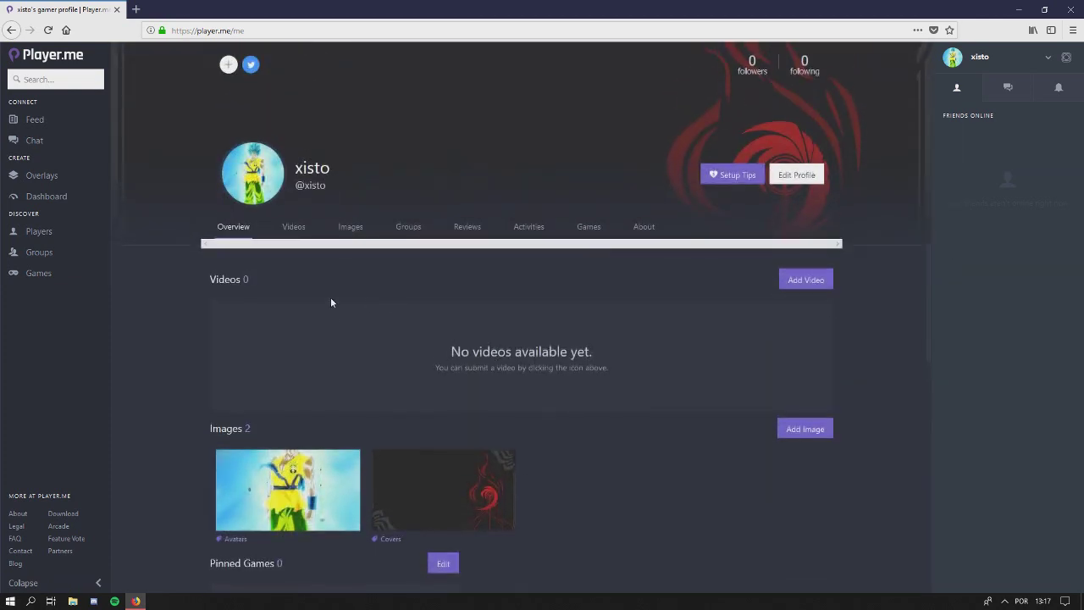
scroll(229, 310, "down", 5)
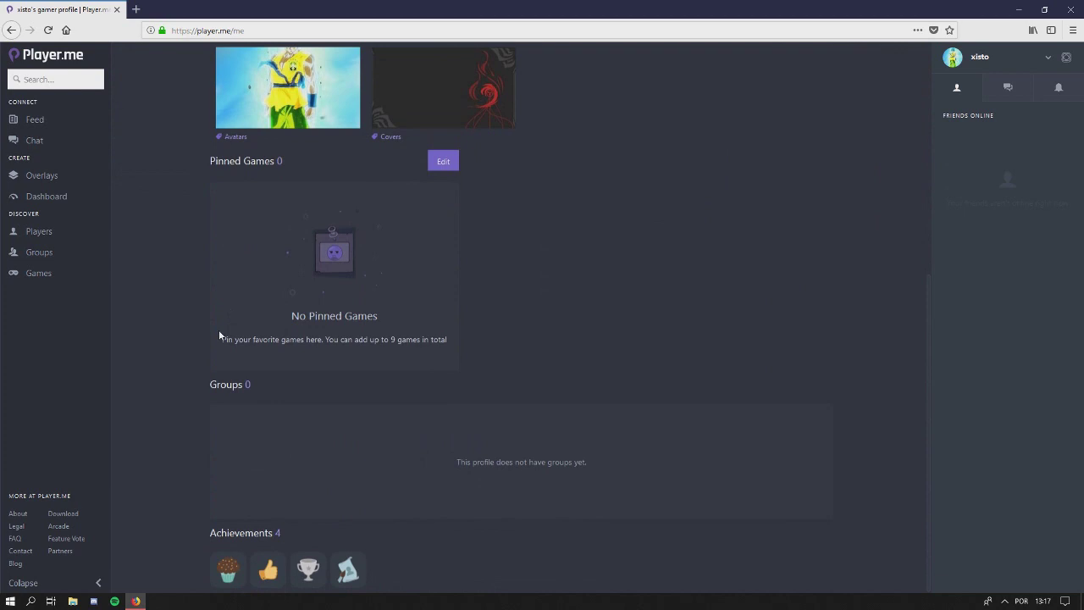
scroll(219, 329, "up", 5)
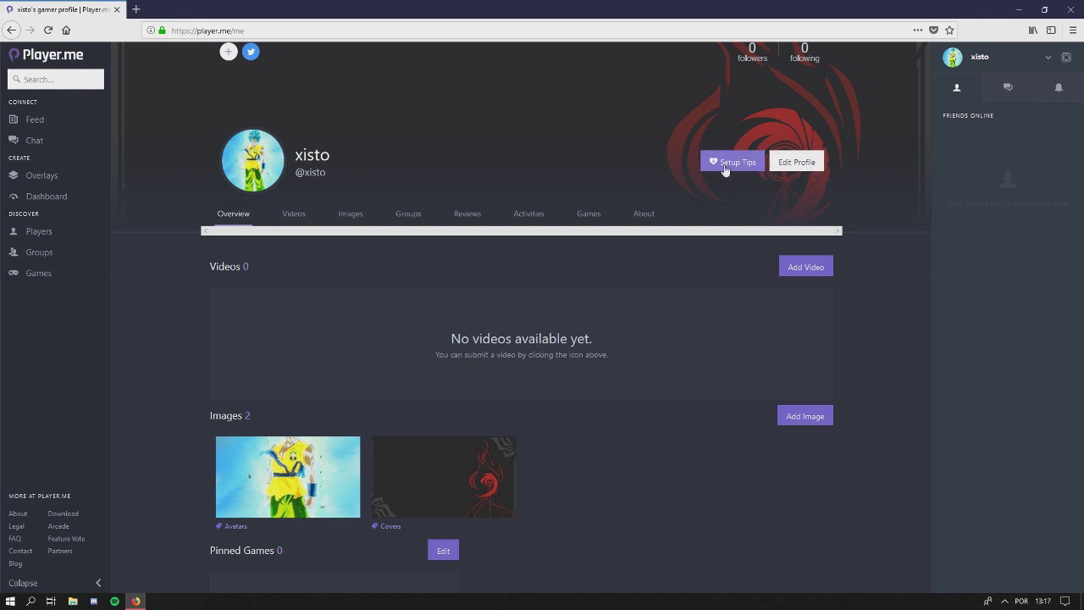
left_click(798, 162)
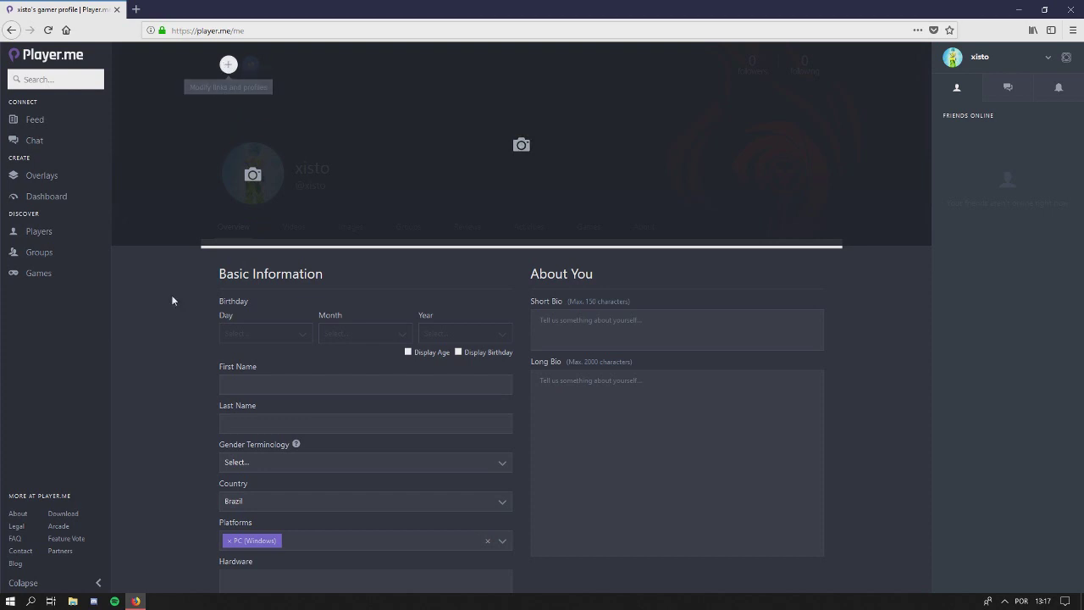
Leave profile editing unchanged and open the Linked Services settings showing Twitter linked
left_click(237, 260)
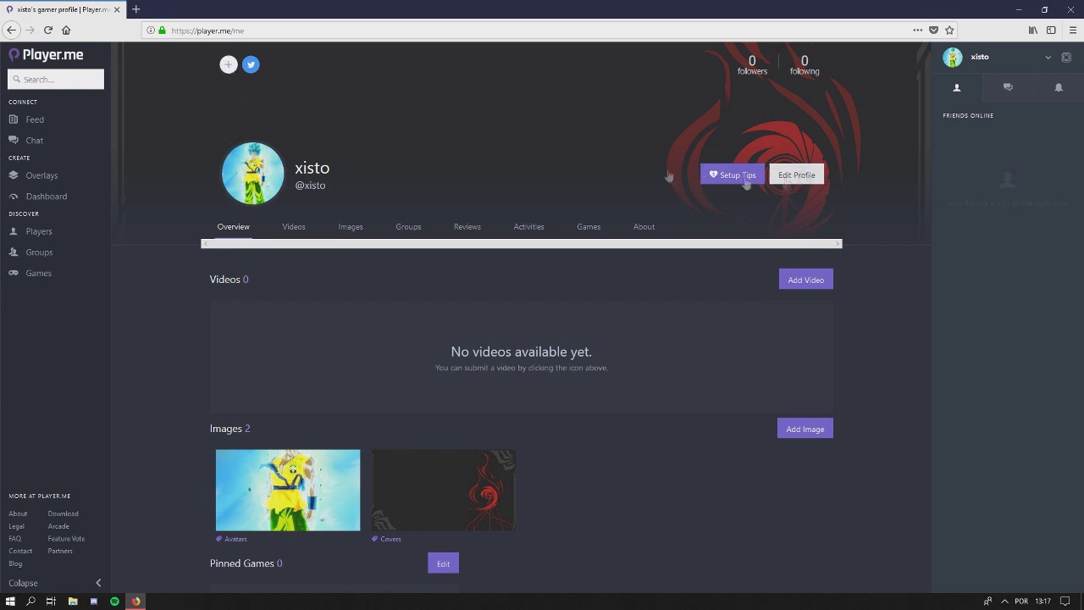
left_click(225, 65)
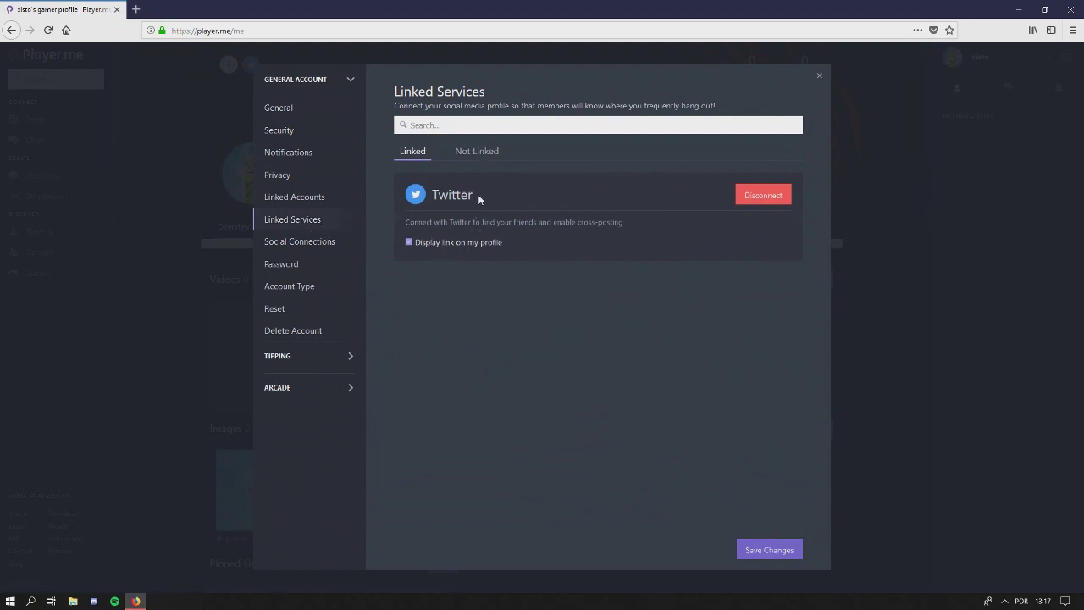
Show the Not Linked services list with Facebook, Youtube, Twitch and Steam
left_click(483, 151)
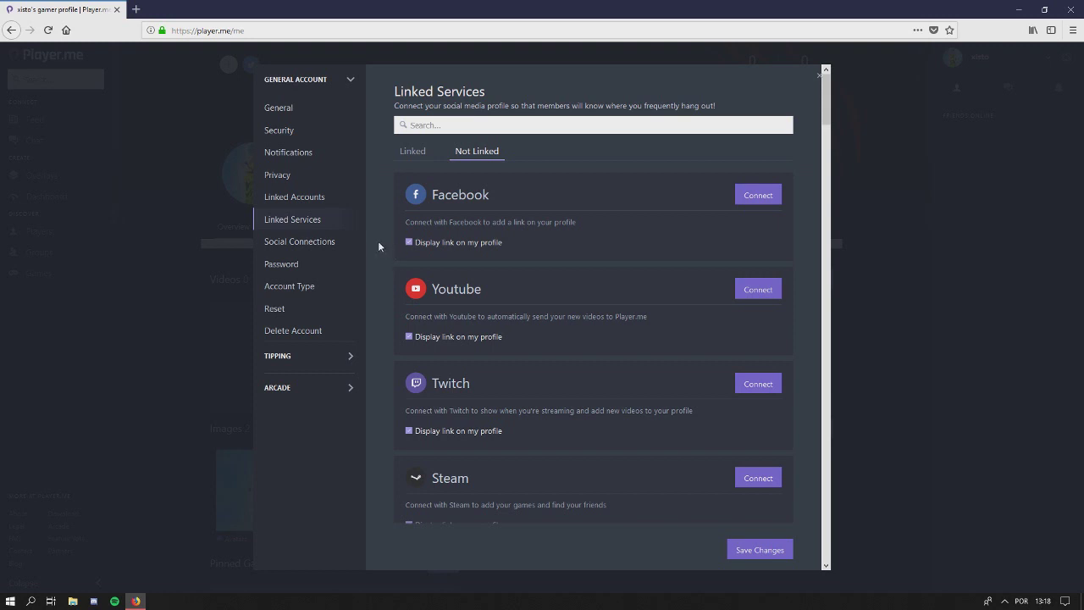
scroll(378, 240, "down", 1)
Scroll through every not-linked service back up to Facebook, then close the account settings
scroll(381, 239, "up", 1)
scroll(379, 287, "down", 1)
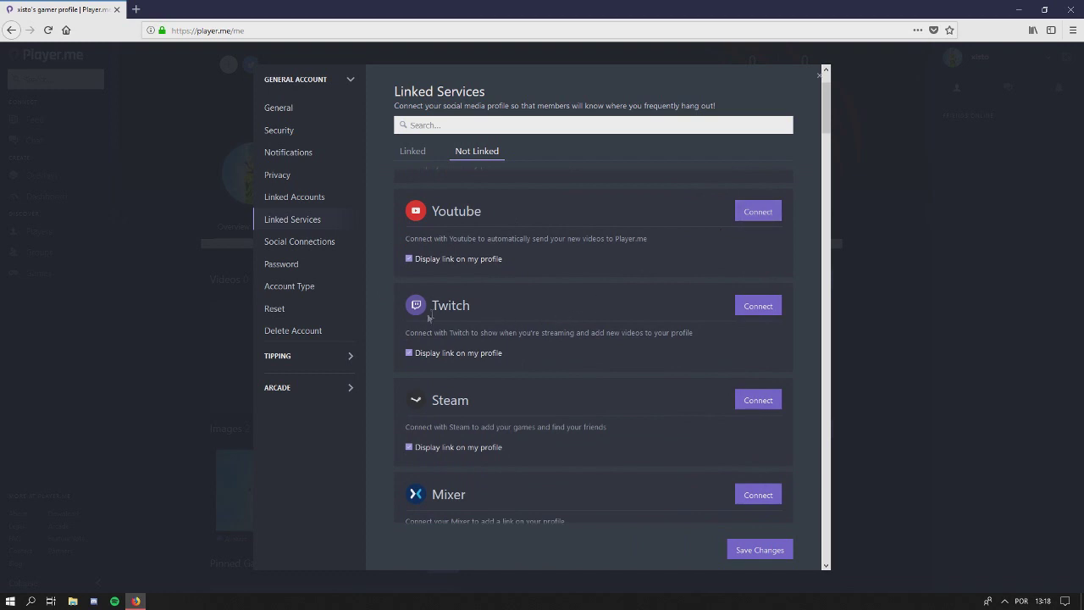
scroll(436, 314, "down", 4)
scroll(383, 286, "down", 2)
scroll(406, 276, "up", 1)
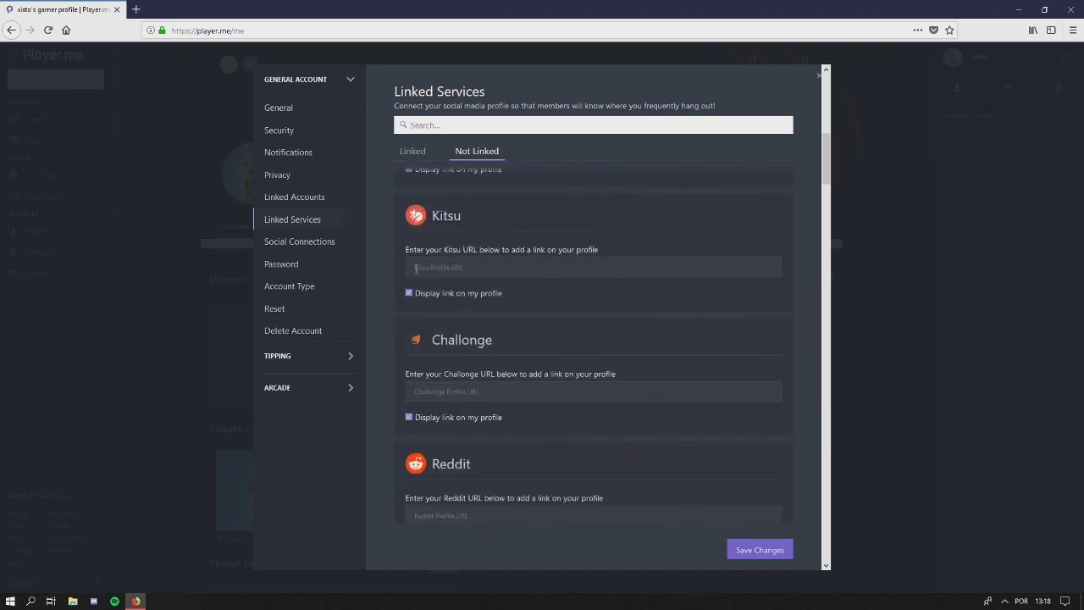
scroll(415, 268, "down", 2)
scroll(458, 280, "down", 3)
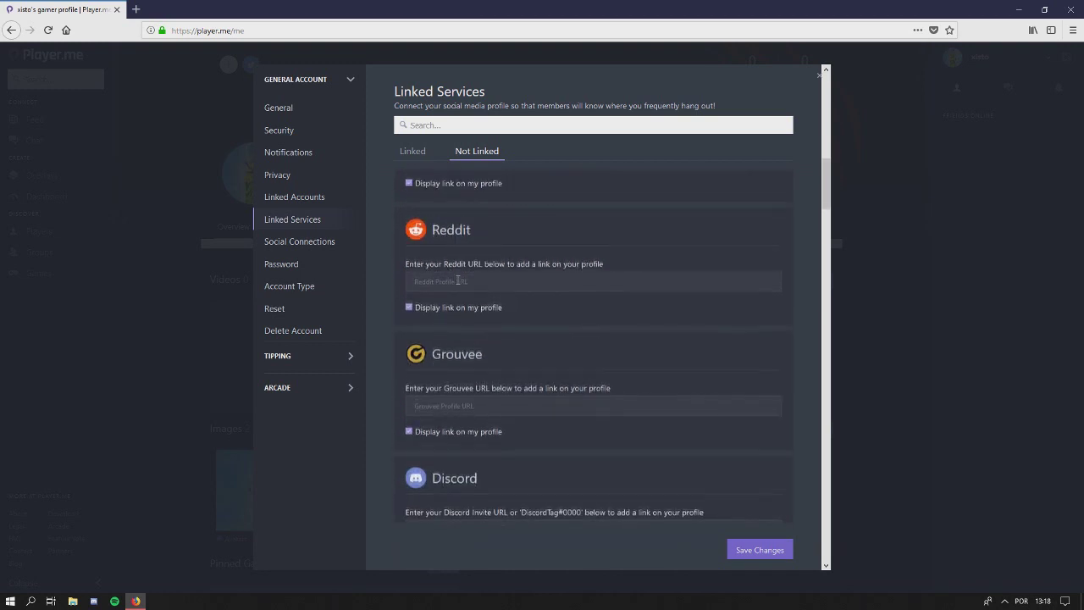
scroll(395, 284, "down", 3)
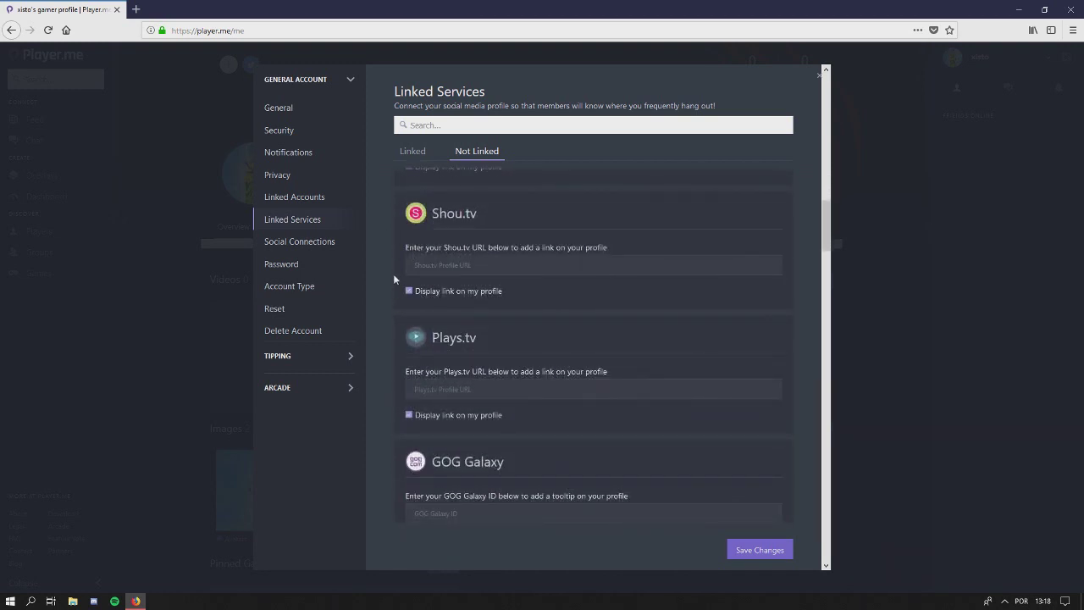
scroll(393, 315, "down", 2)
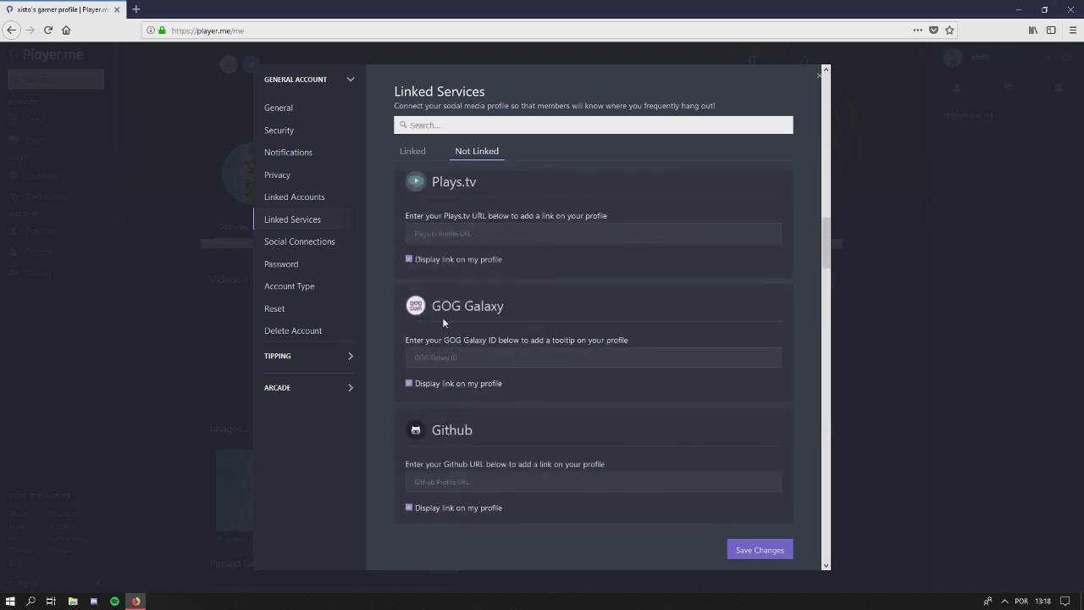
scroll(442, 317, "down", 2)
scroll(387, 329, "down", 3)
scroll(404, 314, "up", 2)
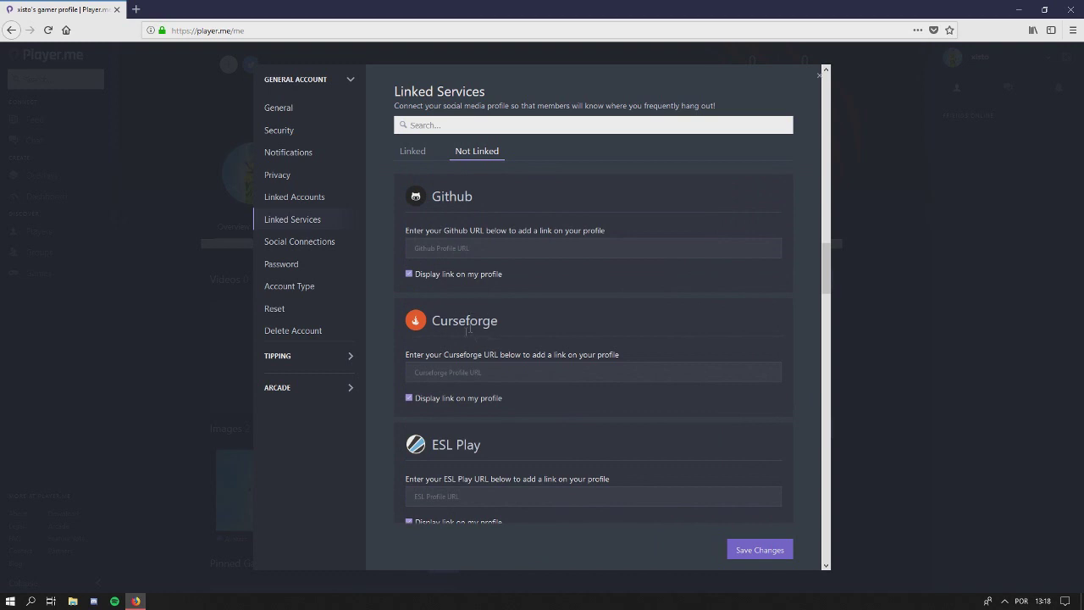
scroll(387, 316, "down", 2)
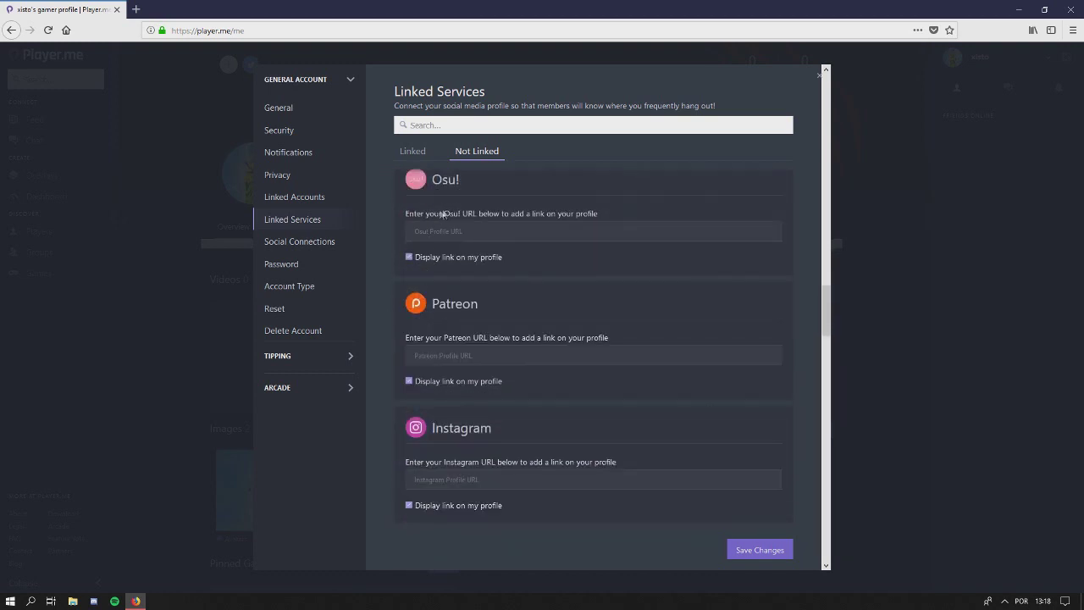
scroll(411, 334, "down", 3)
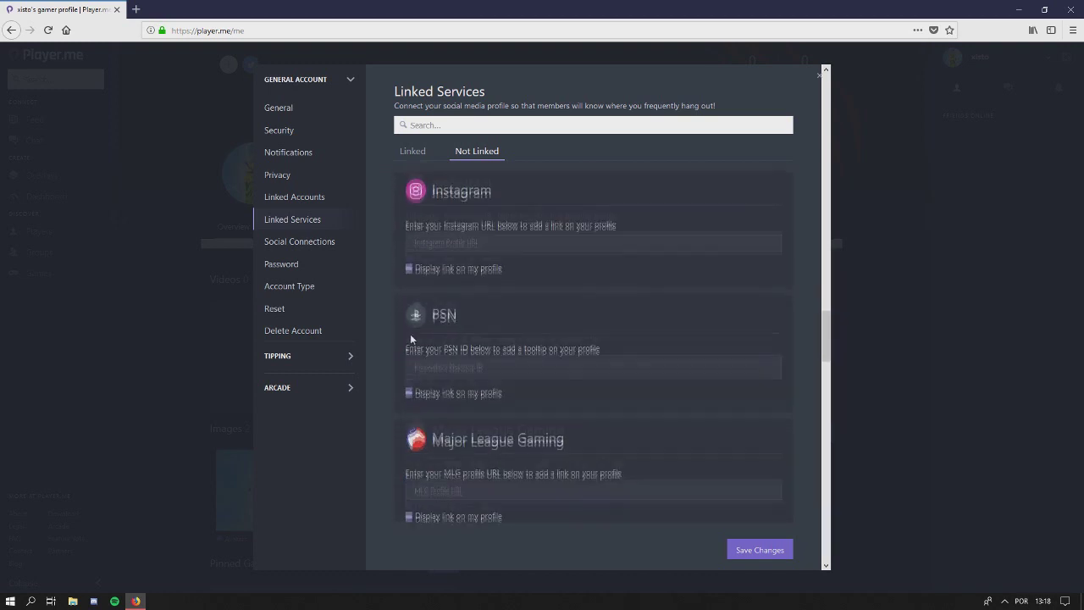
scroll(412, 338, "down", 2)
scroll(417, 413, "down", 3)
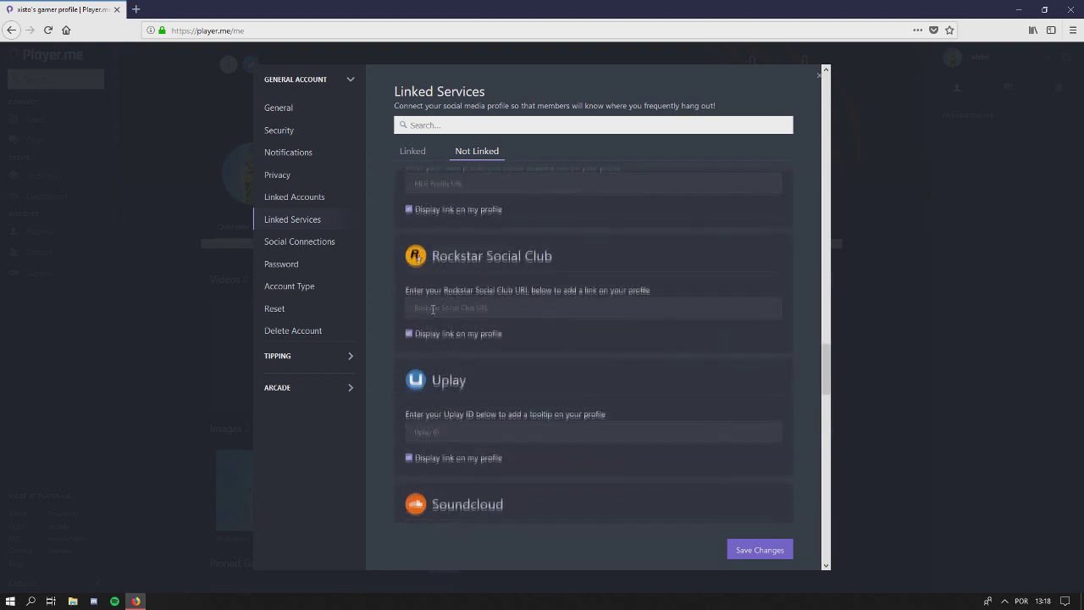
scroll(386, 317, "down", 5)
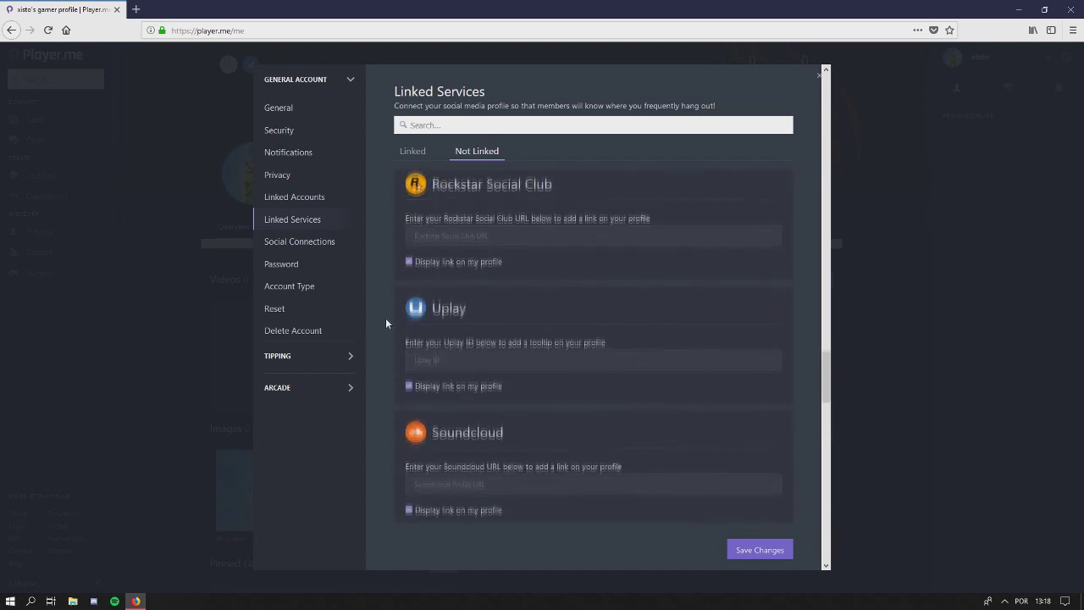
scroll(419, 237, "down", 2)
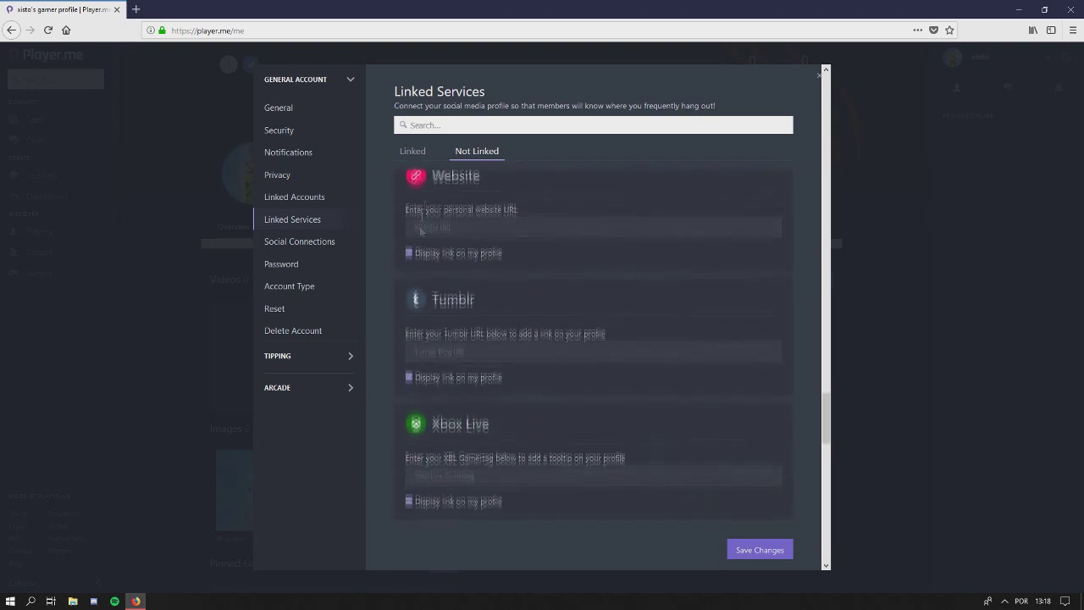
scroll(439, 280, "up", 2)
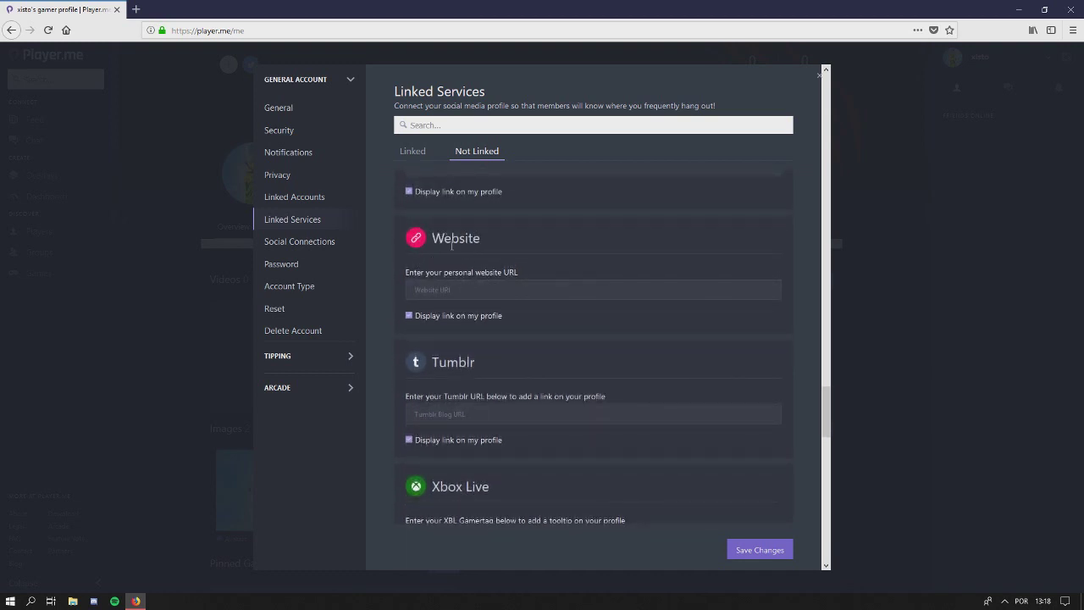
scroll(379, 309, "down", 2)
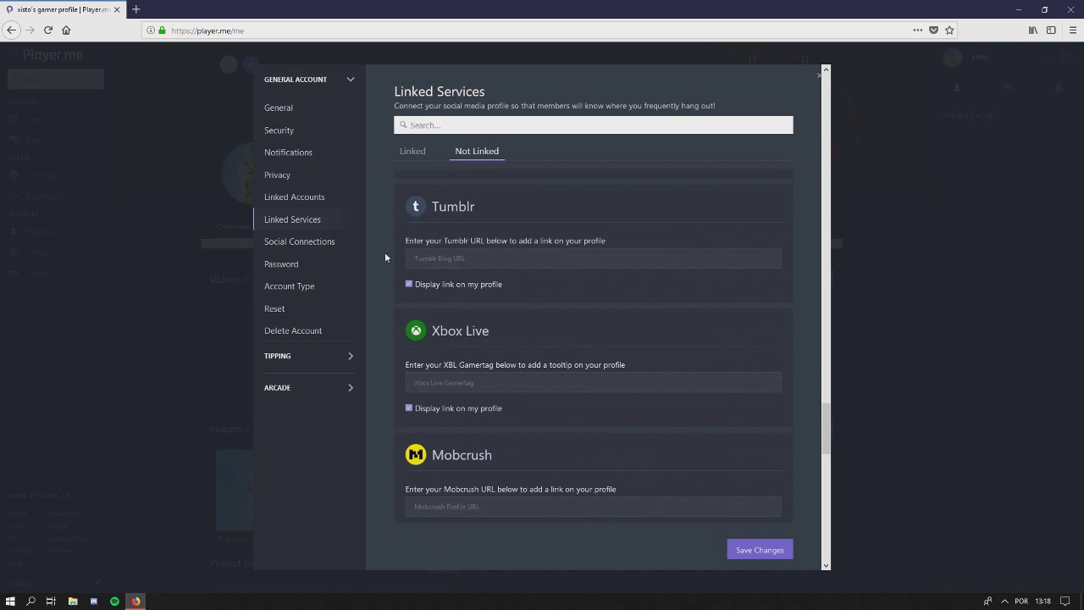
scroll(398, 263, "down", 3)
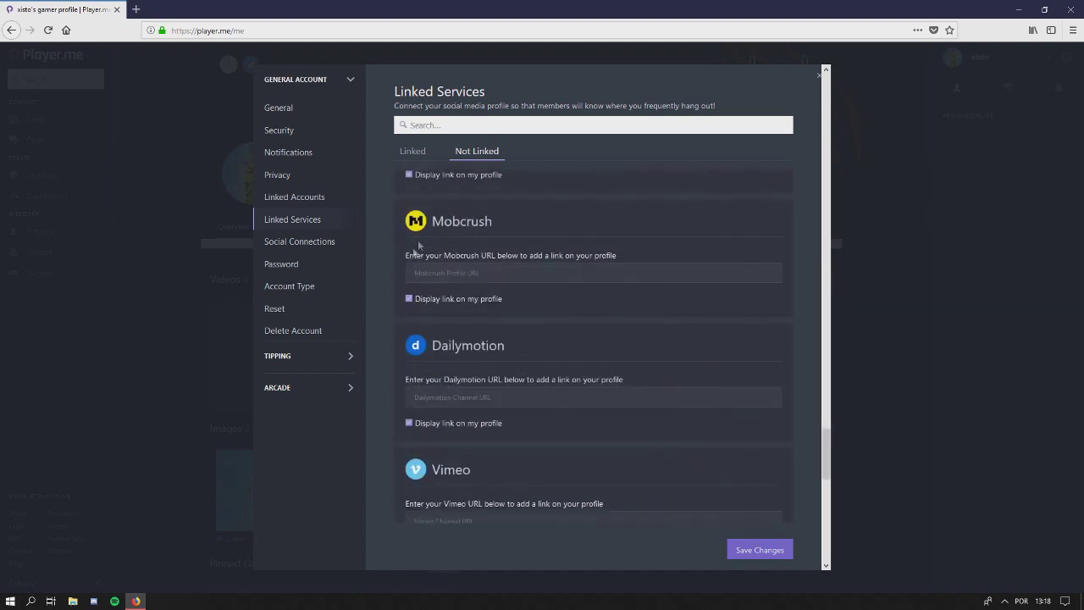
scroll(427, 239, "down", 2)
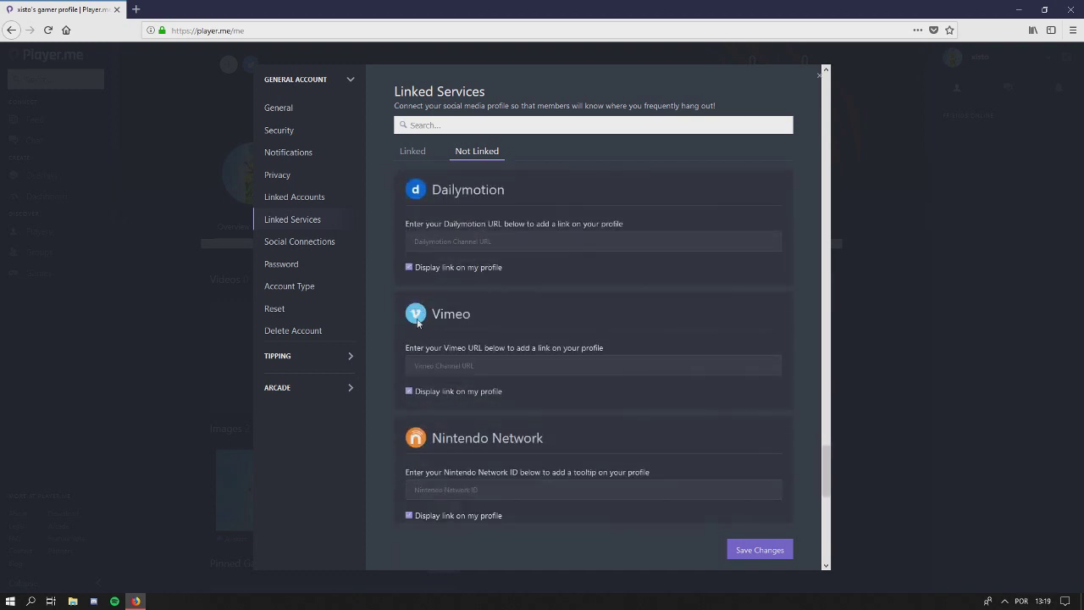
scroll(418, 322, "down", 2)
scroll(394, 313, "down", 2)
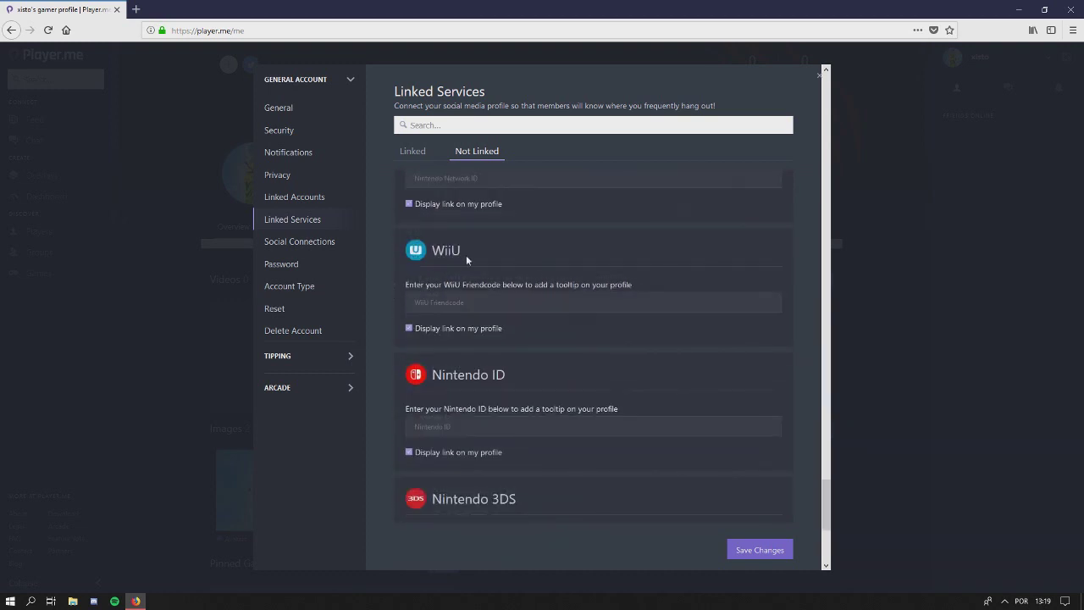
scroll(403, 328, "down", 2)
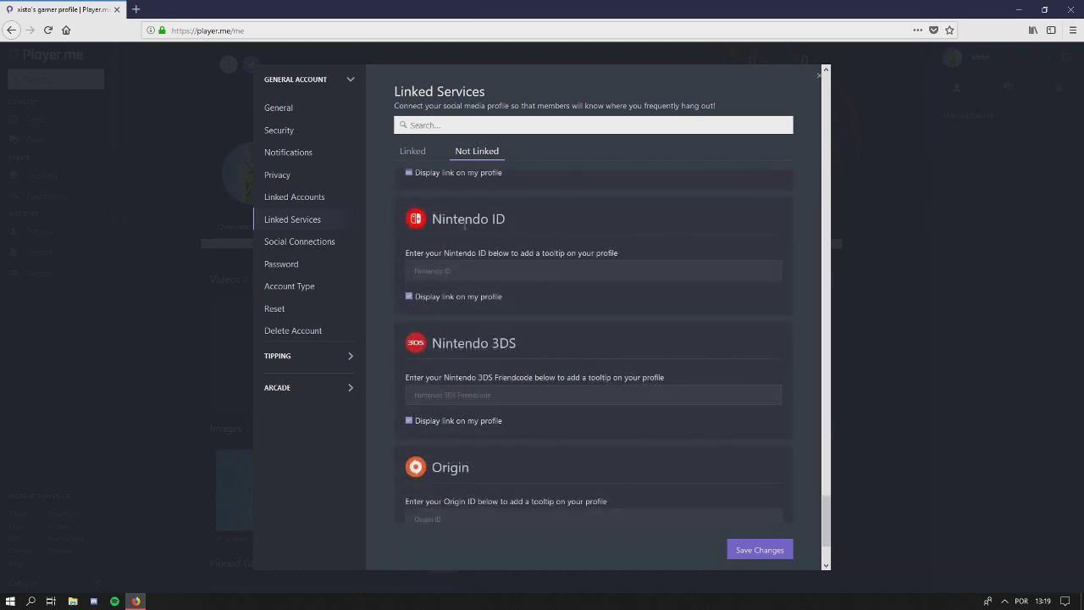
scroll(393, 341, "down", 2)
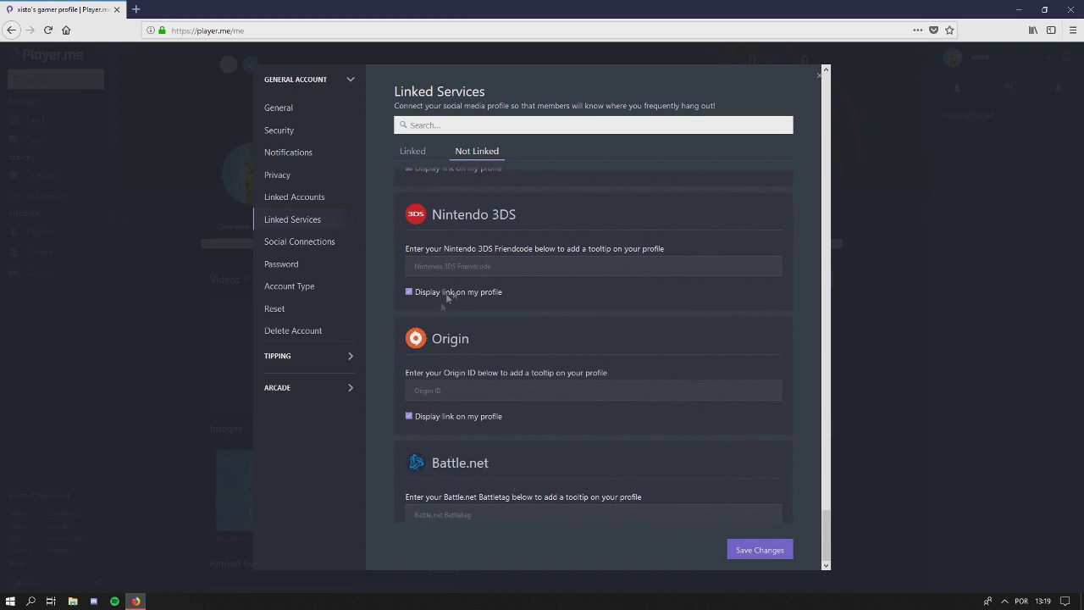
scroll(483, 432, "up", 8)
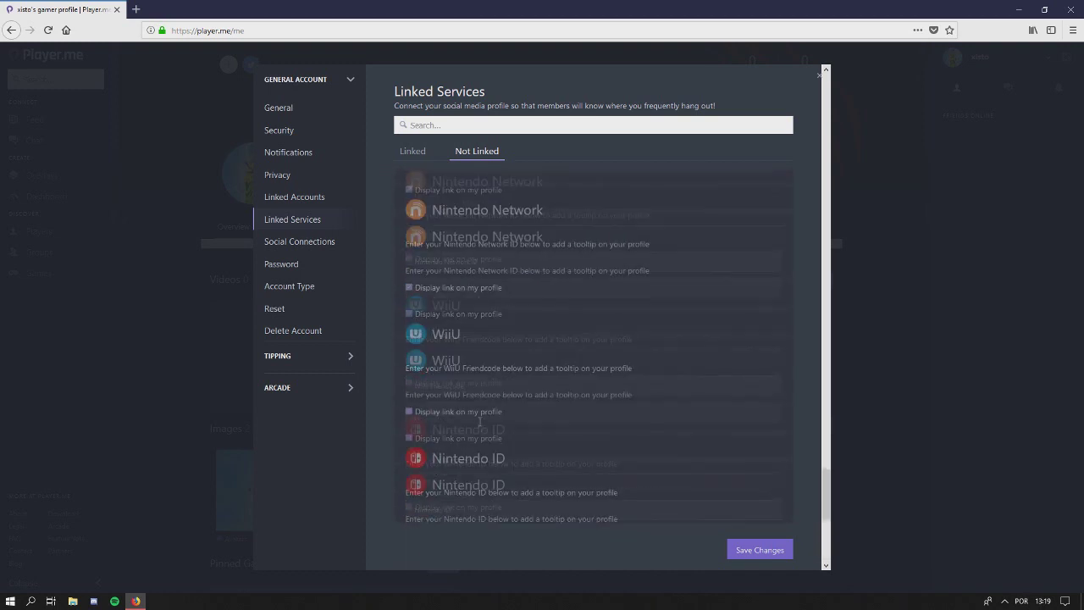
scroll(478, 420, "up", 9)
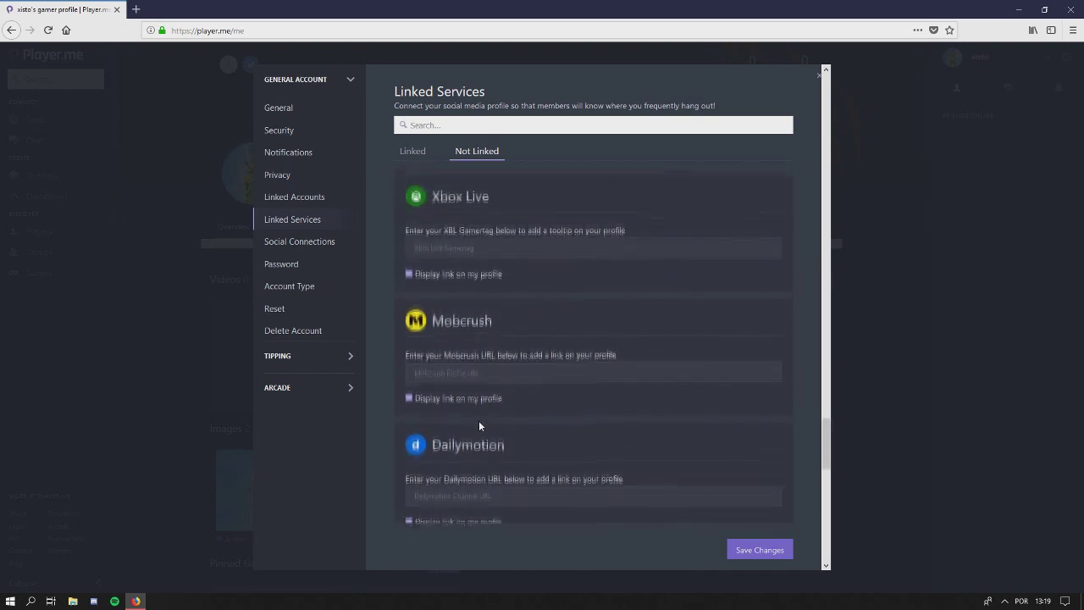
scroll(478, 420, "up", 3)
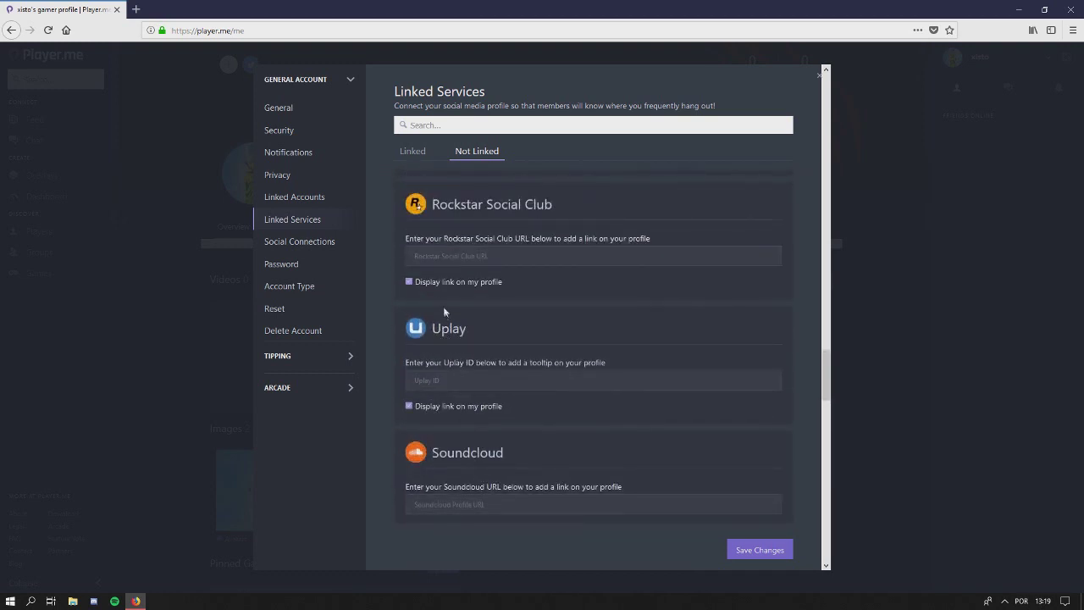
scroll(412, 330, "up", 3)
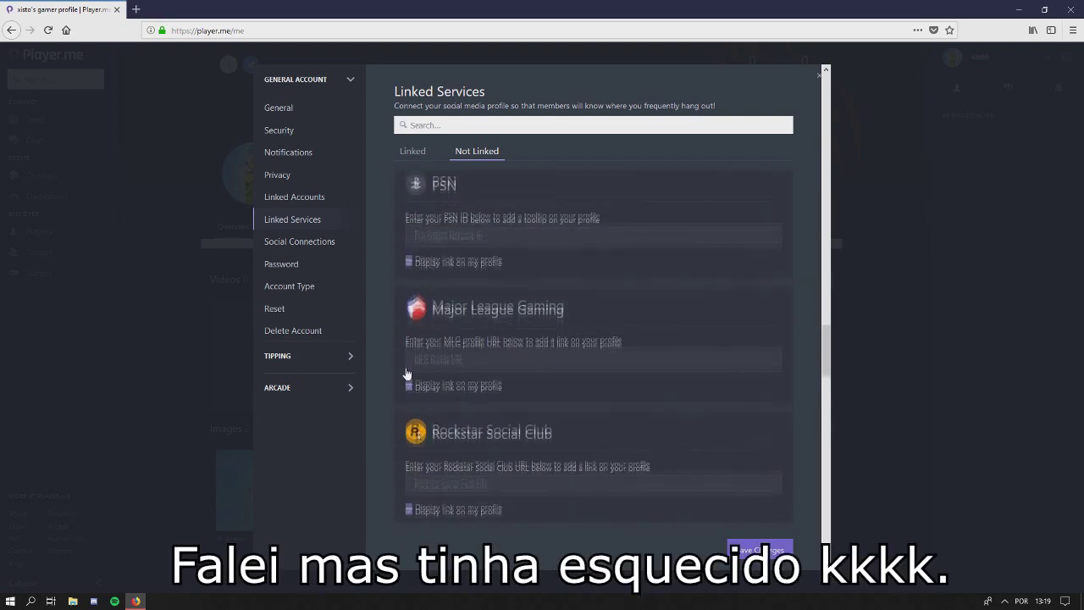
scroll(400, 331, "down", 5)
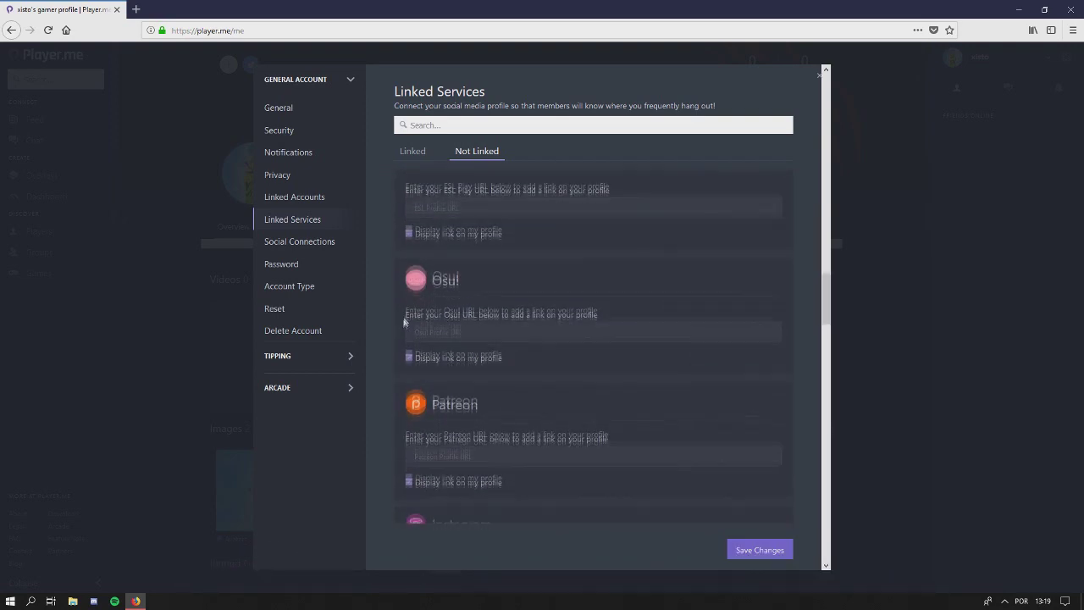
scroll(439, 296, "up", 10)
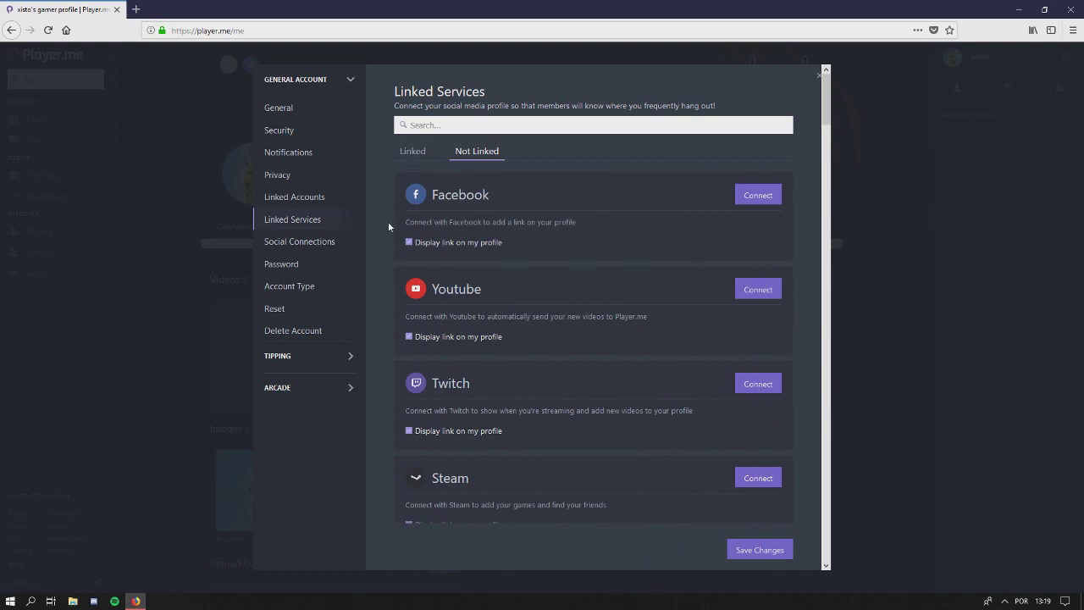
left_click(818, 75)
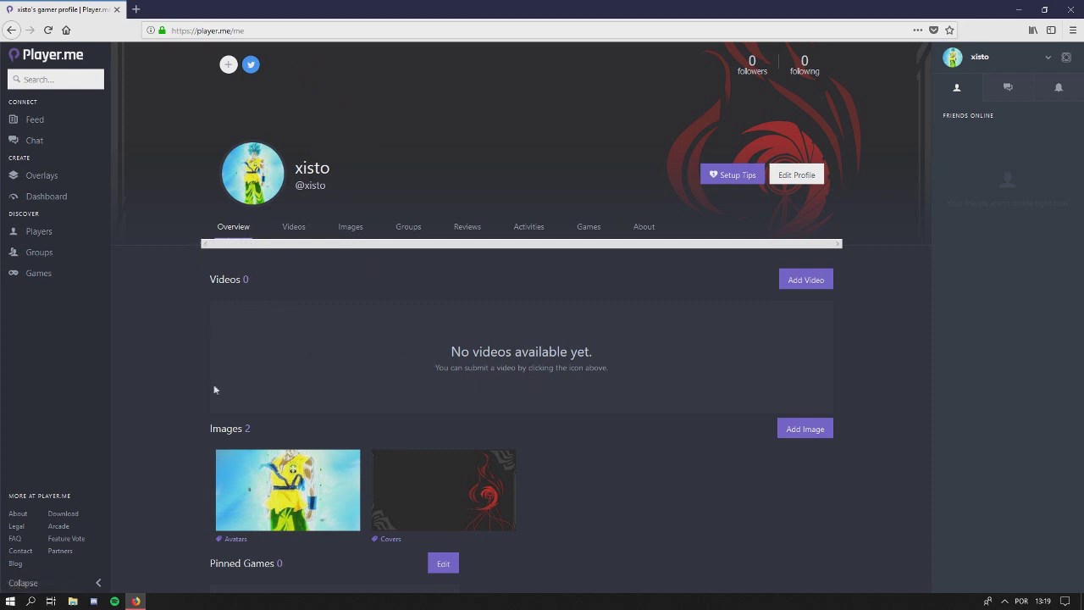
Scroll the profile overview and start adding a YouTube video to the profile
scroll(203, 304, "down", 2)
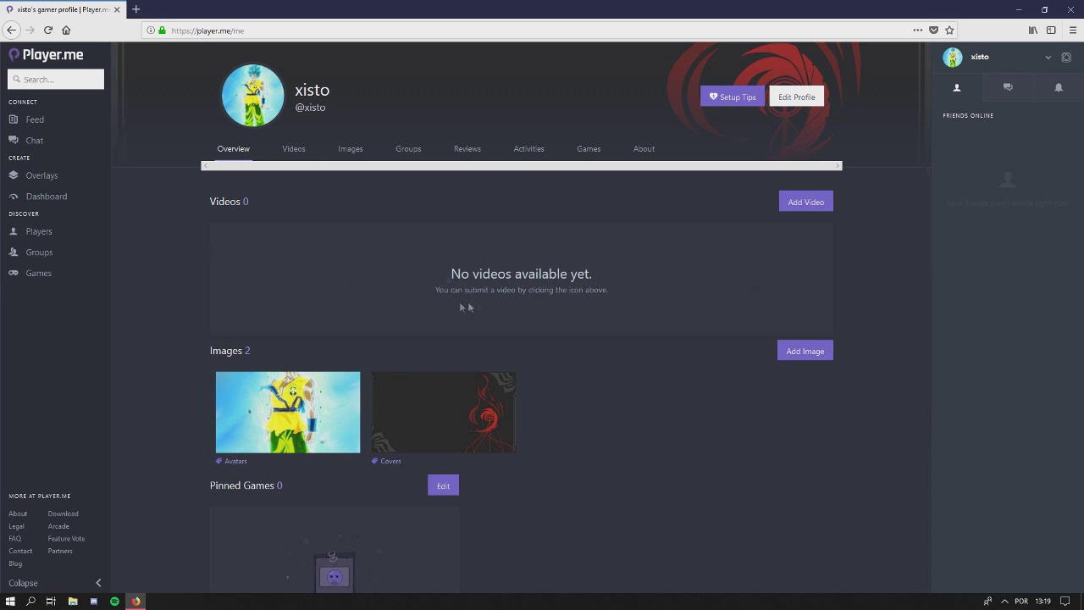
scroll(314, 293, "up", 2)
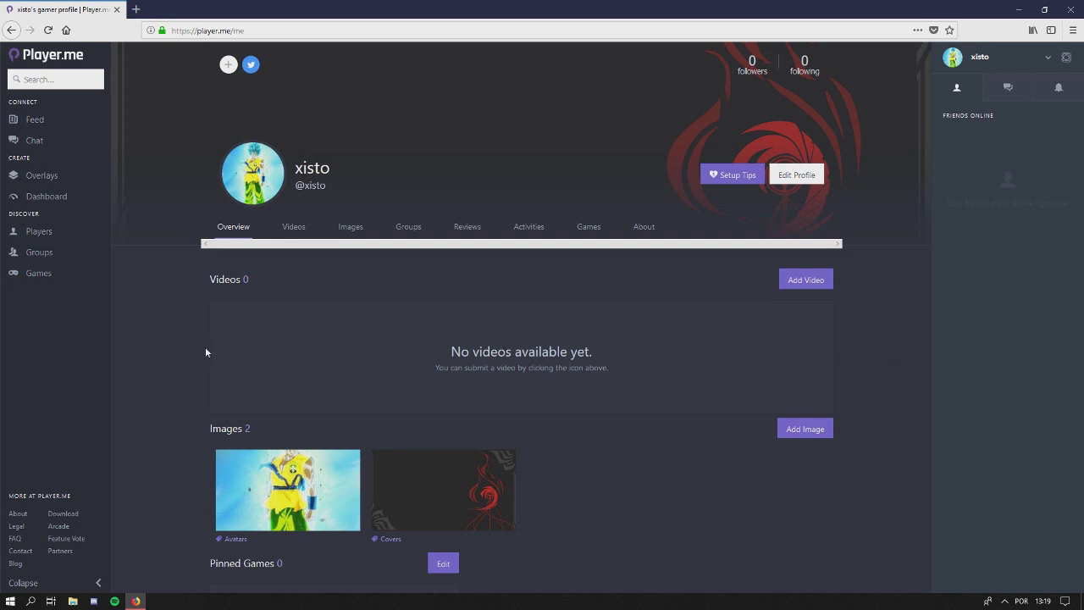
left_click(808, 281)
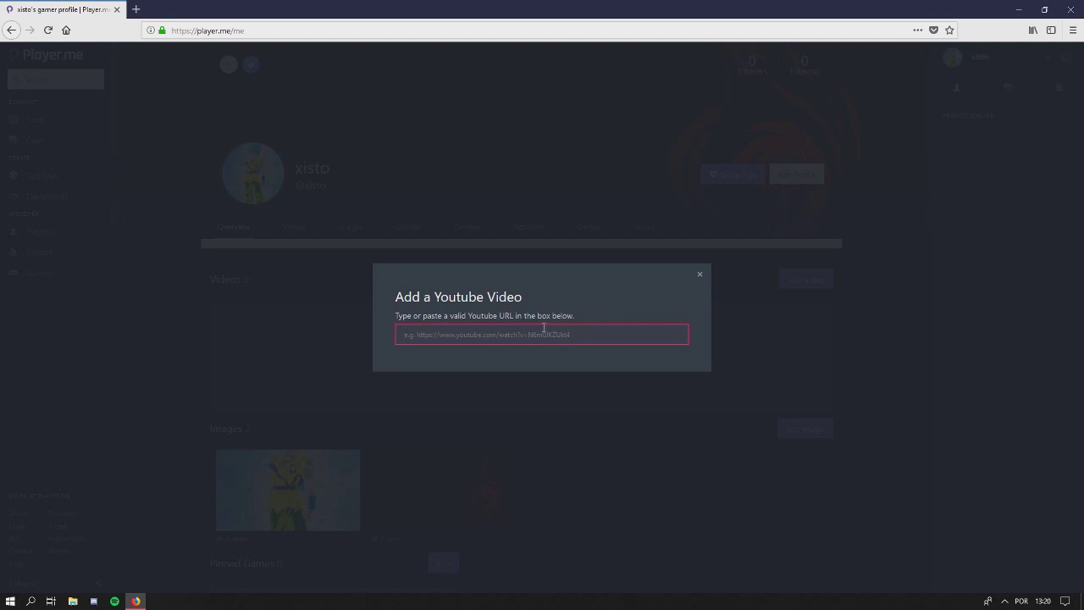
left_click(700, 275)
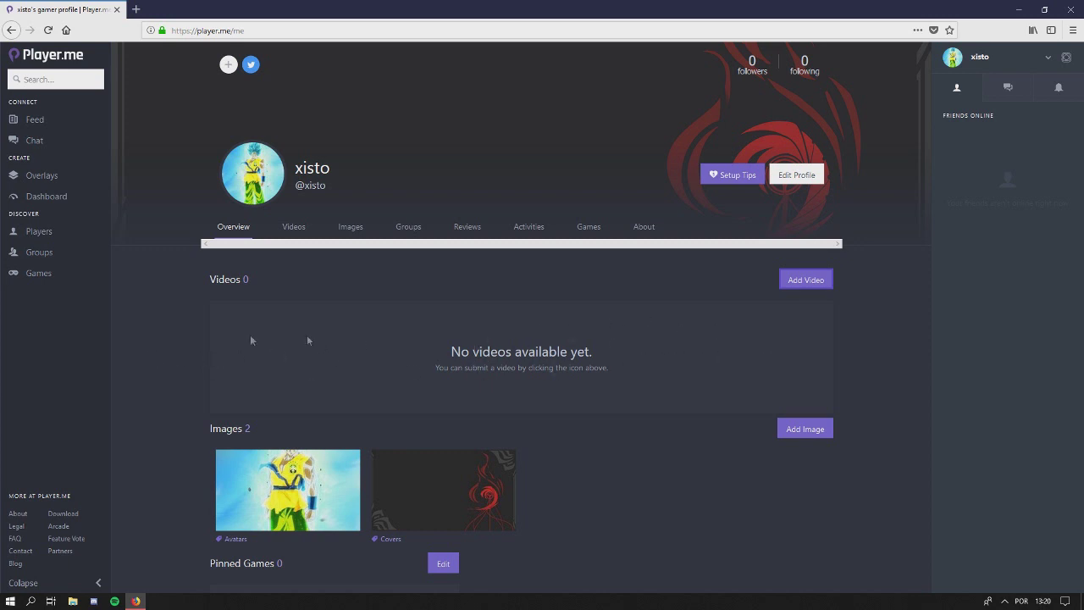
scroll(140, 331, "down", 2)
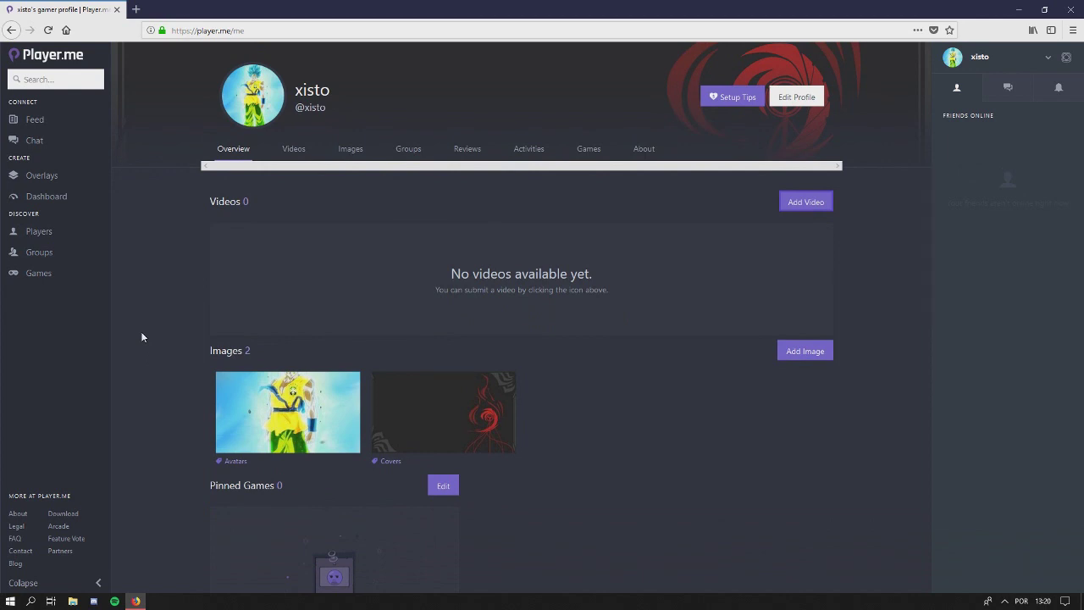
Put Pinned Games into editing mode and open the game search for the first slot
scroll(144, 330, "down", 6)
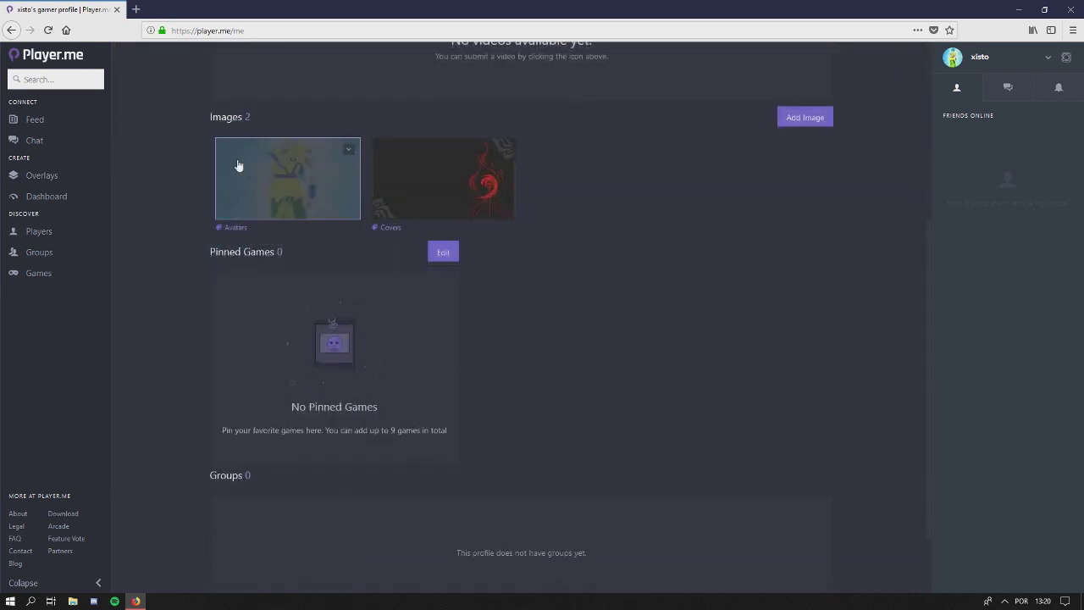
scroll(238, 165, "up", 4)
scroll(203, 352, "down", 6)
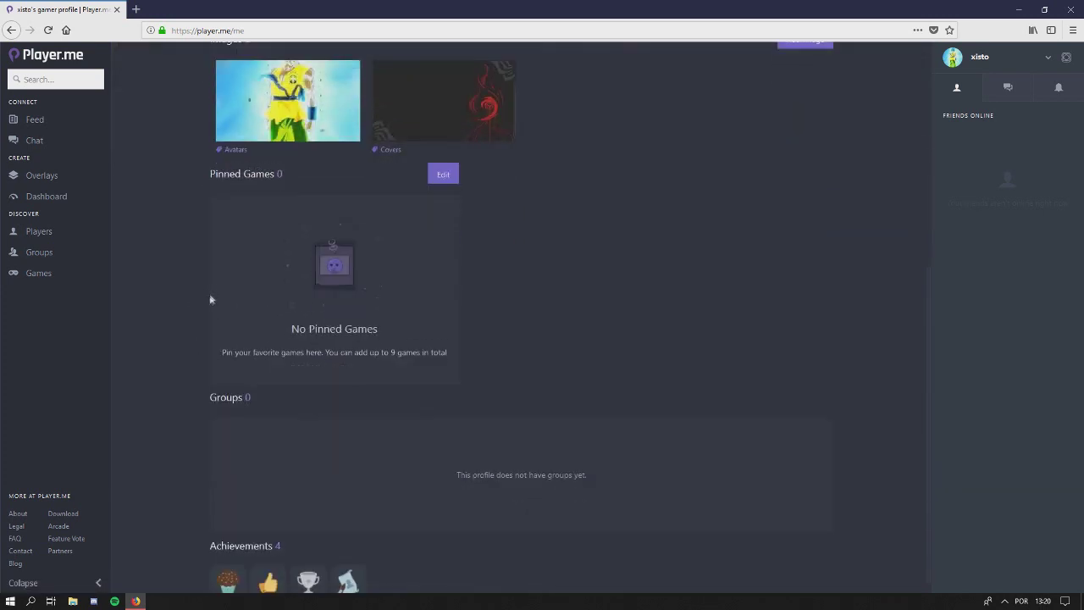
scroll(211, 298, "up", 4)
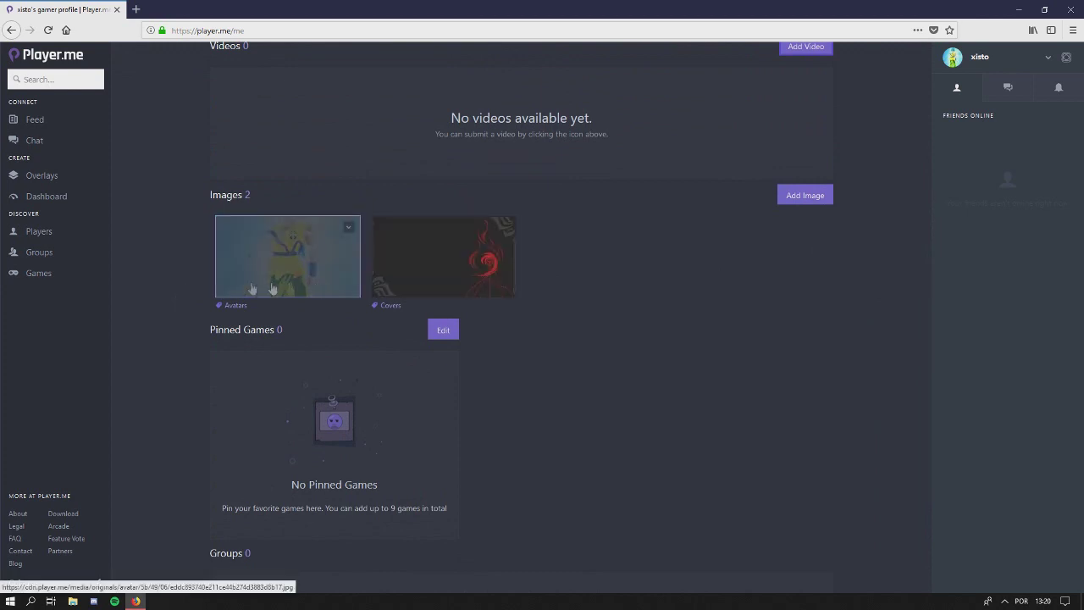
scroll(201, 256, "down", 4)
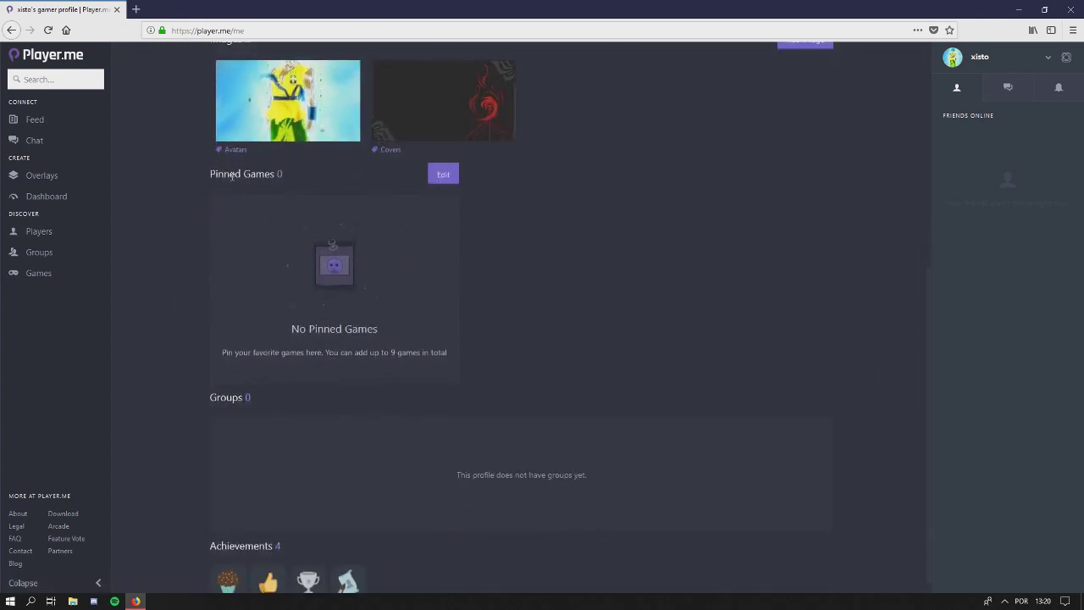
left_click(442, 174)
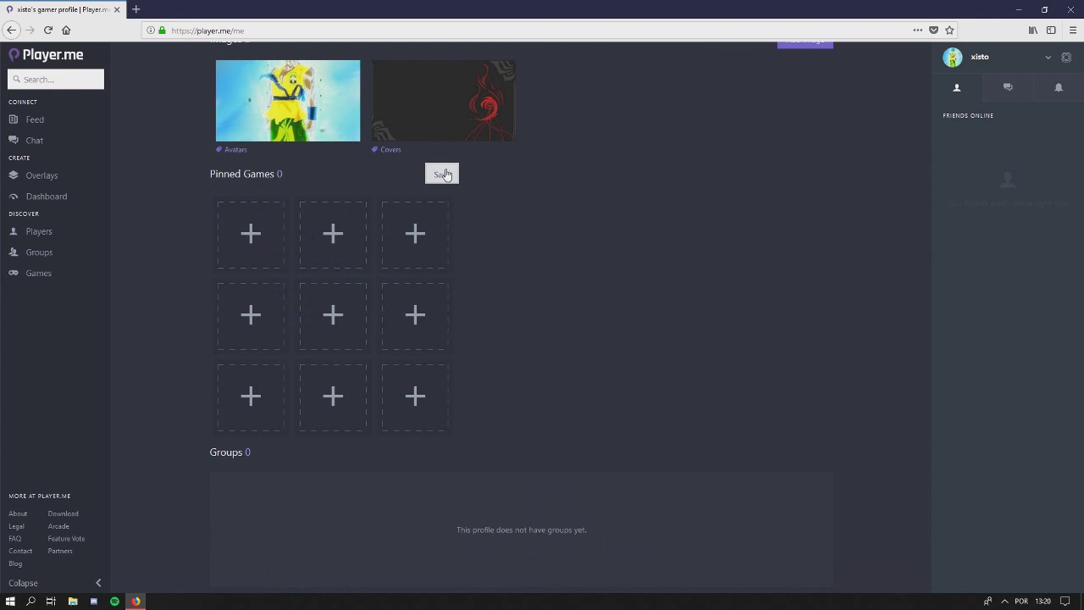
left_click(269, 240)
Pin Brawlhalla and Asphalt 9 into the first two slots
type("s")
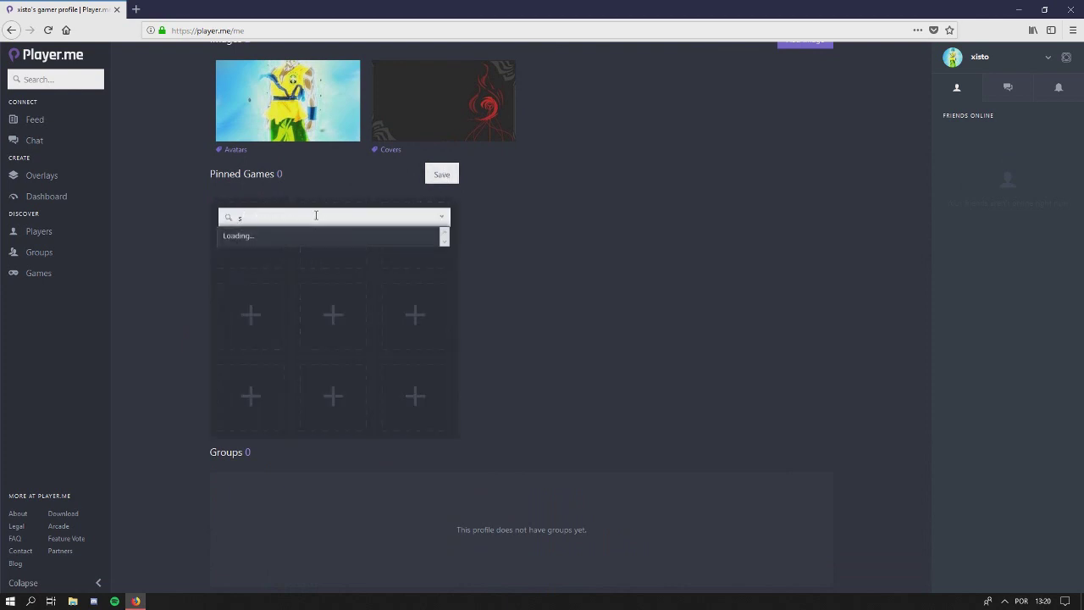
key("BackSpace")
type("br")
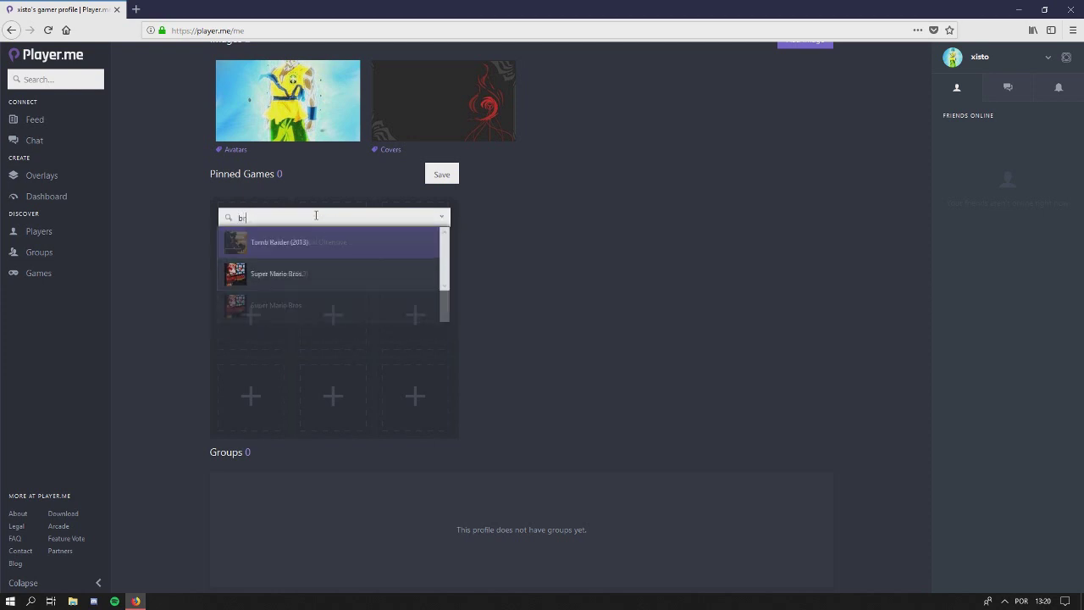
type("awlhalla")
left_click(305, 239)
left_click(328, 225)
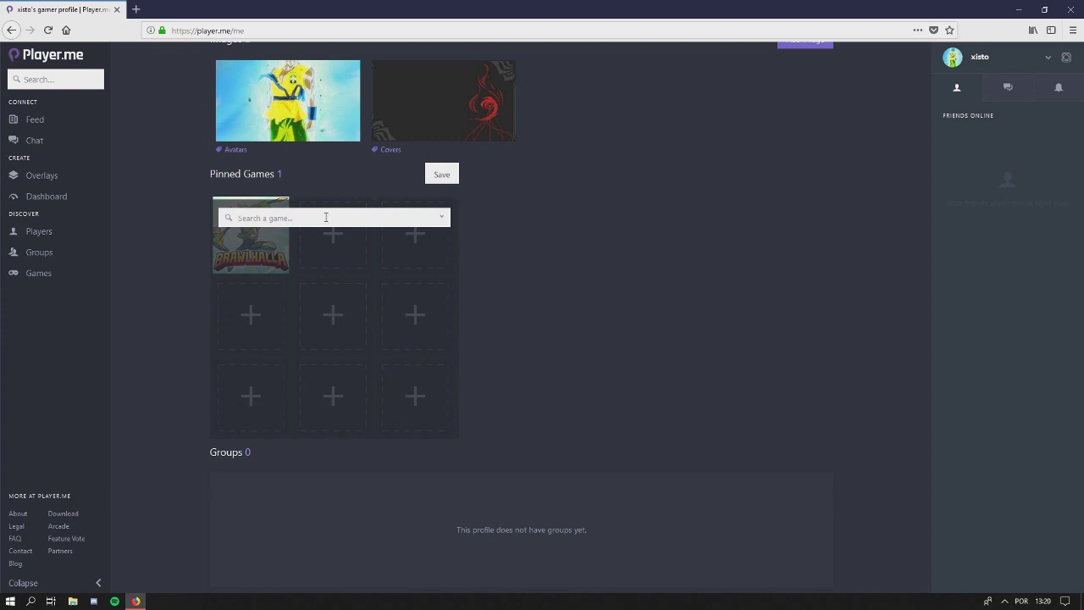
type("asphalt 9")
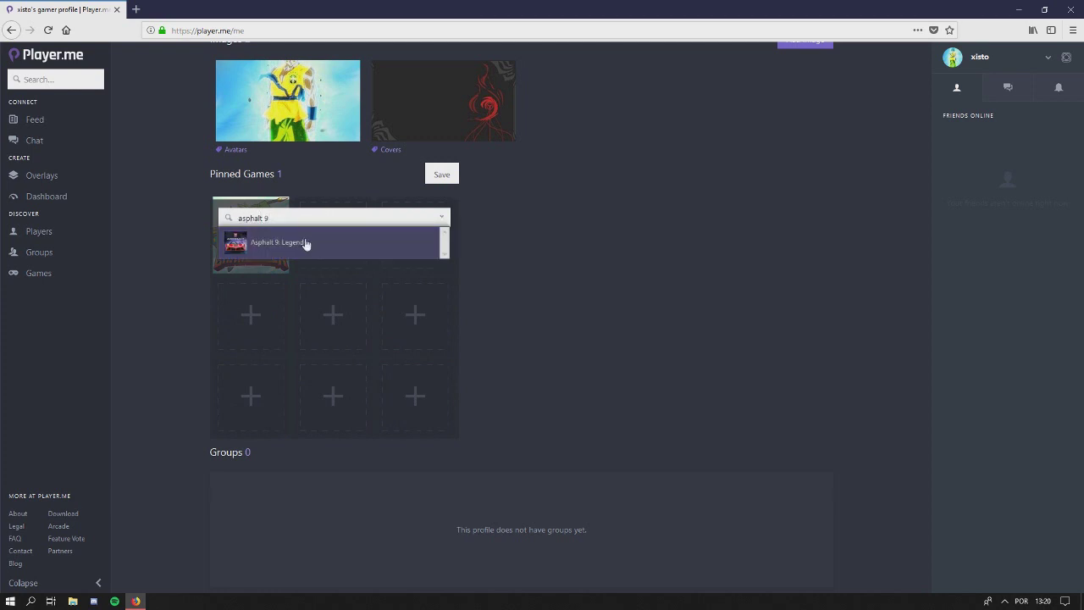
left_click(305, 243)
Pin Street Fighter V and Tekken 7 into the next slots
left_click(407, 242)
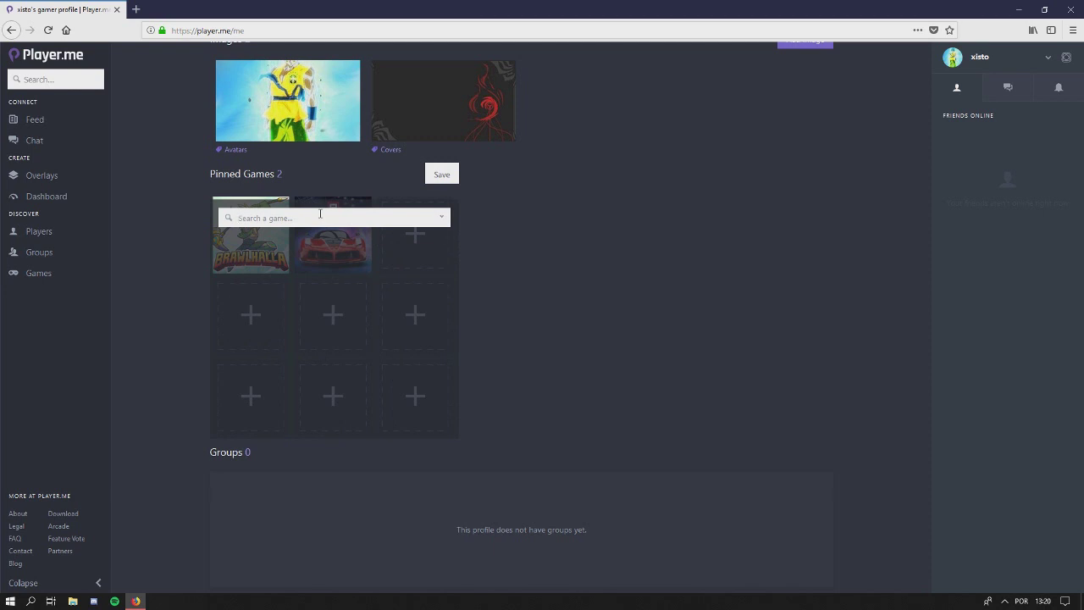
type("street fighter v")
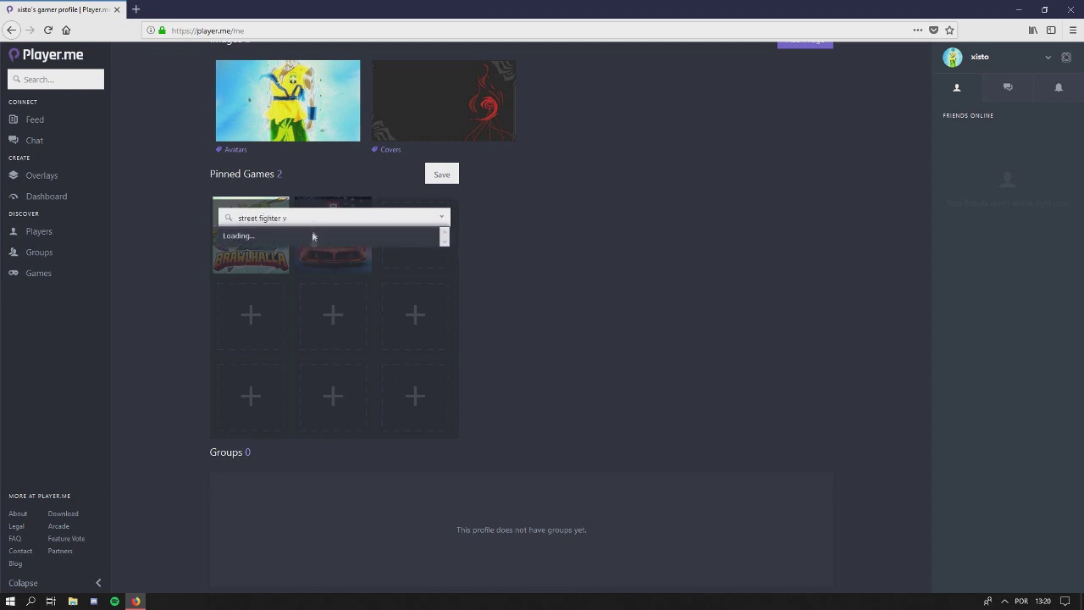
left_click(305, 243)
left_click(249, 314)
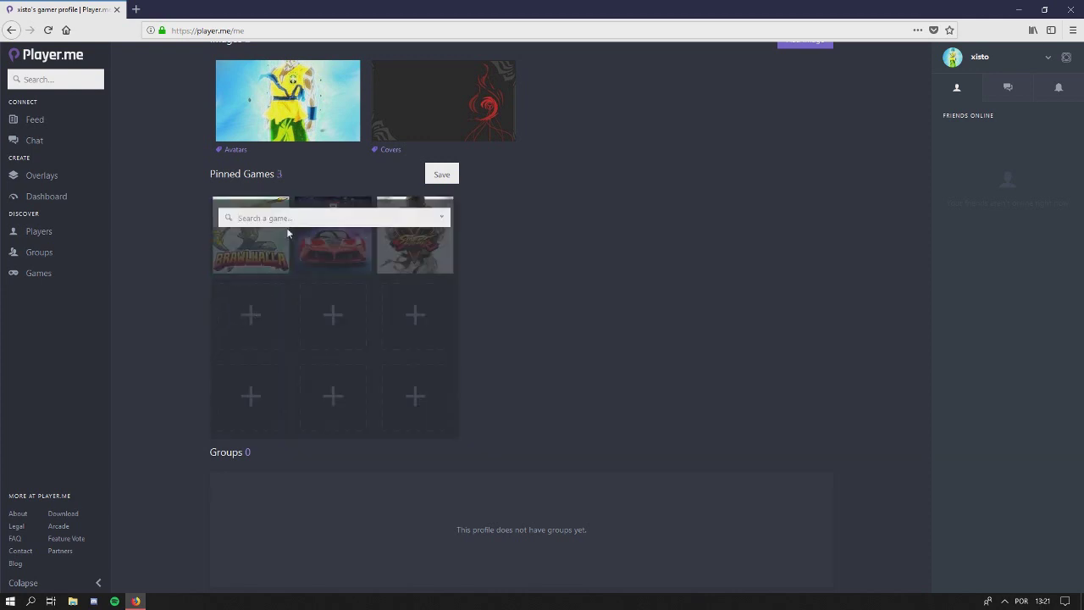
type("tekken 7")
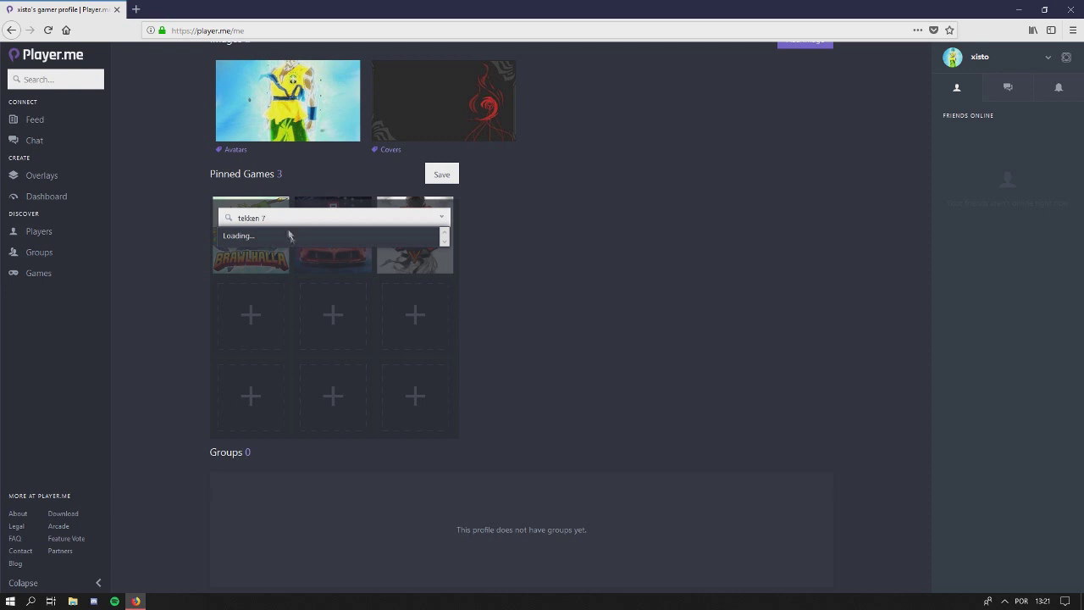
left_click(280, 252)
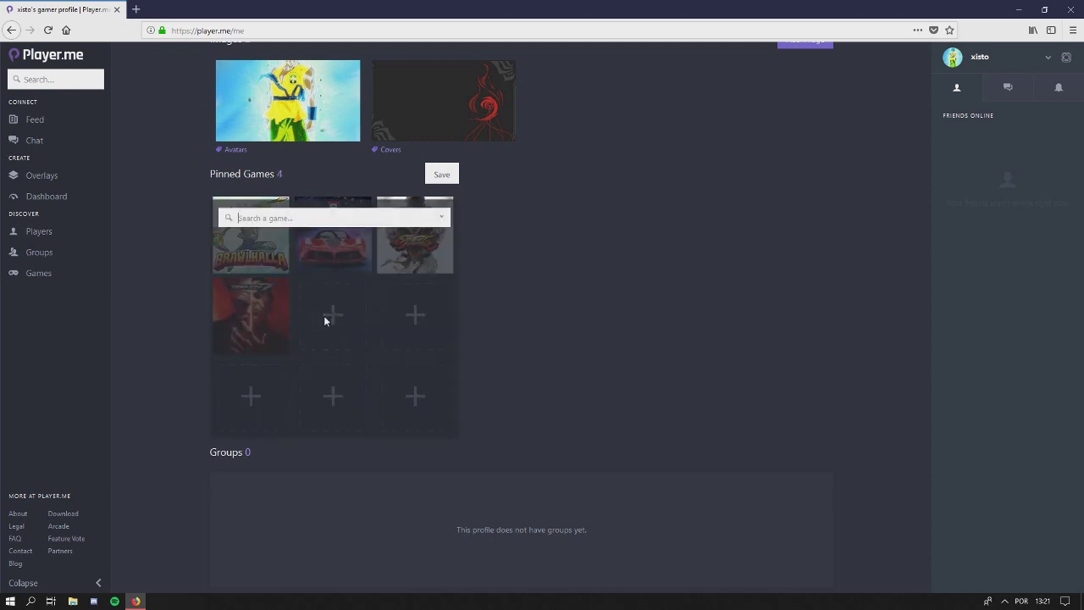
Pin Lost Ark and Mortal Kombat X, bringing the pinned games to six
type("lost ark")
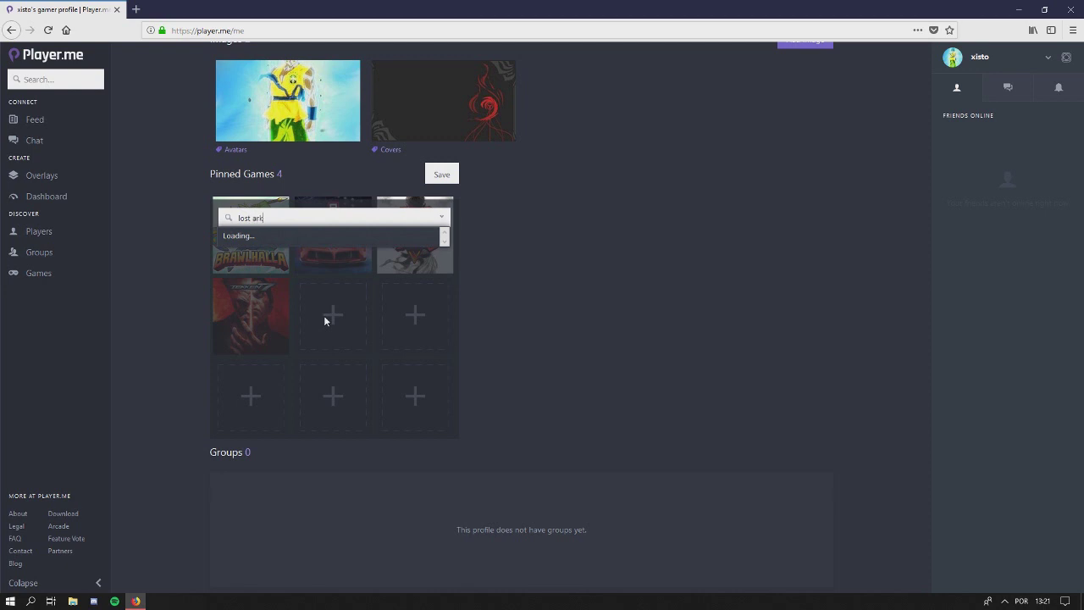
left_click(307, 245)
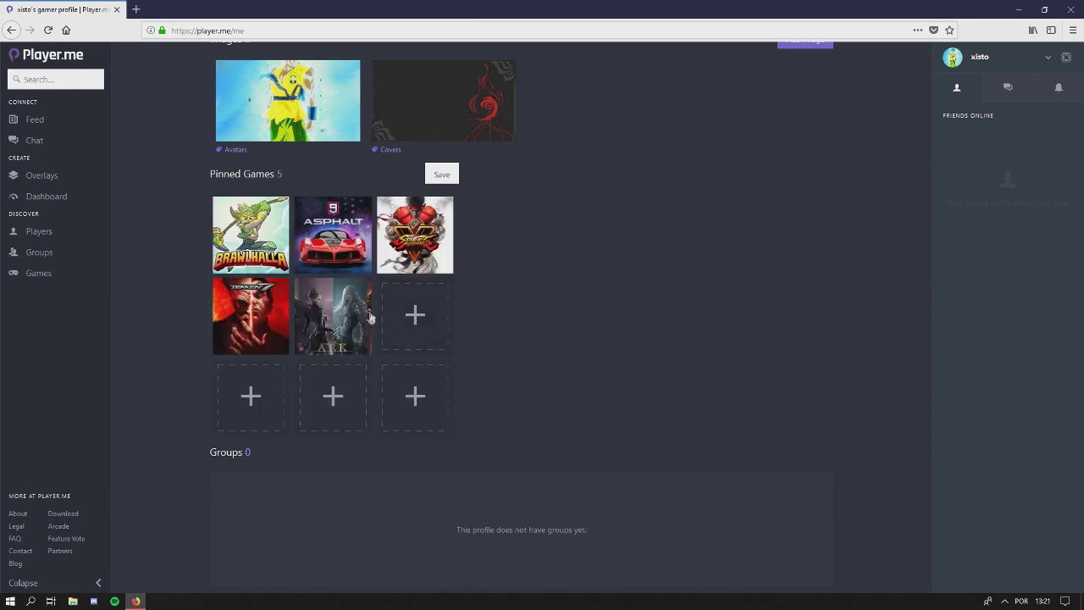
left_click(416, 313)
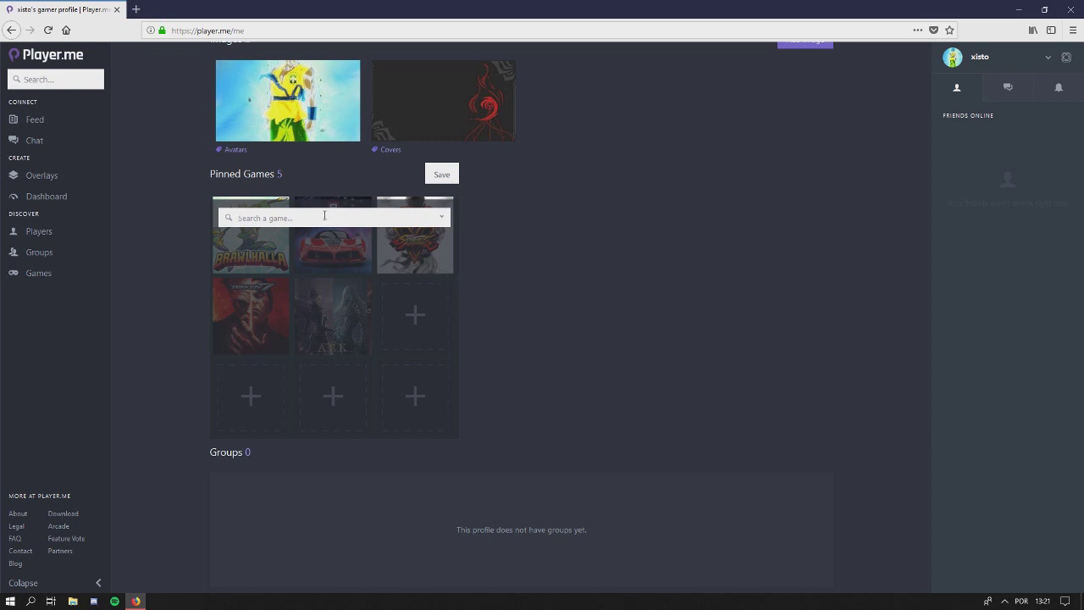
type("mortal kombat")
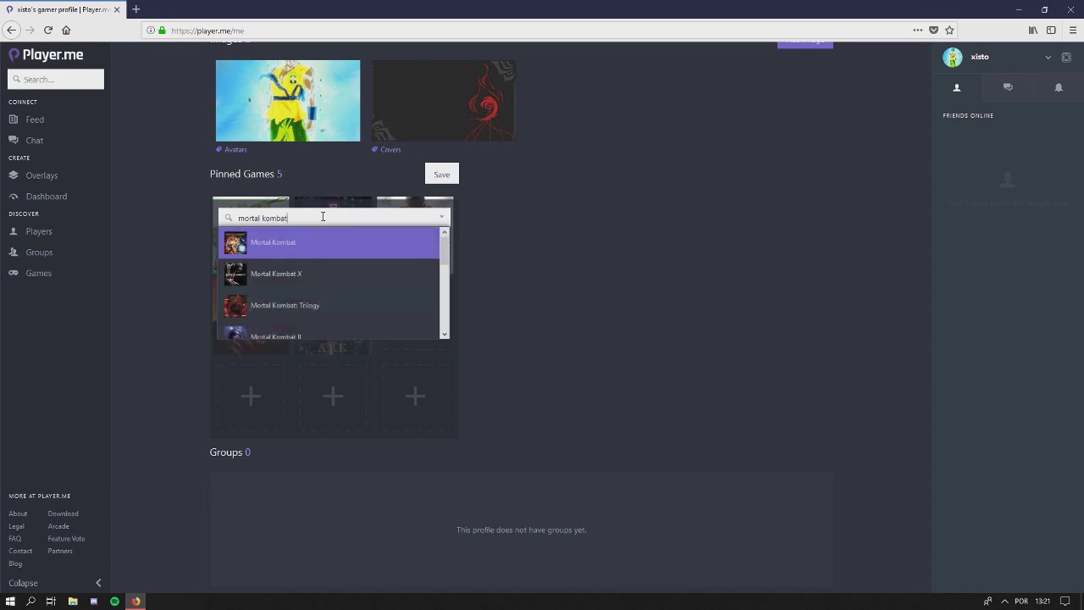
left_click(319, 272)
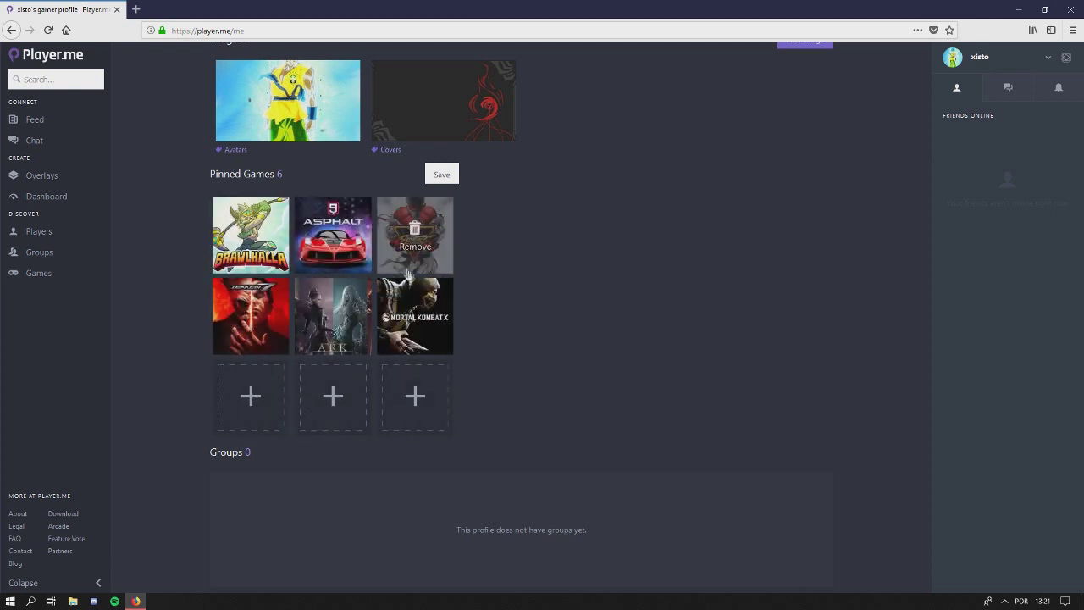
Review the six pinned games, then go to the news feed
mouse_move(266, 320)
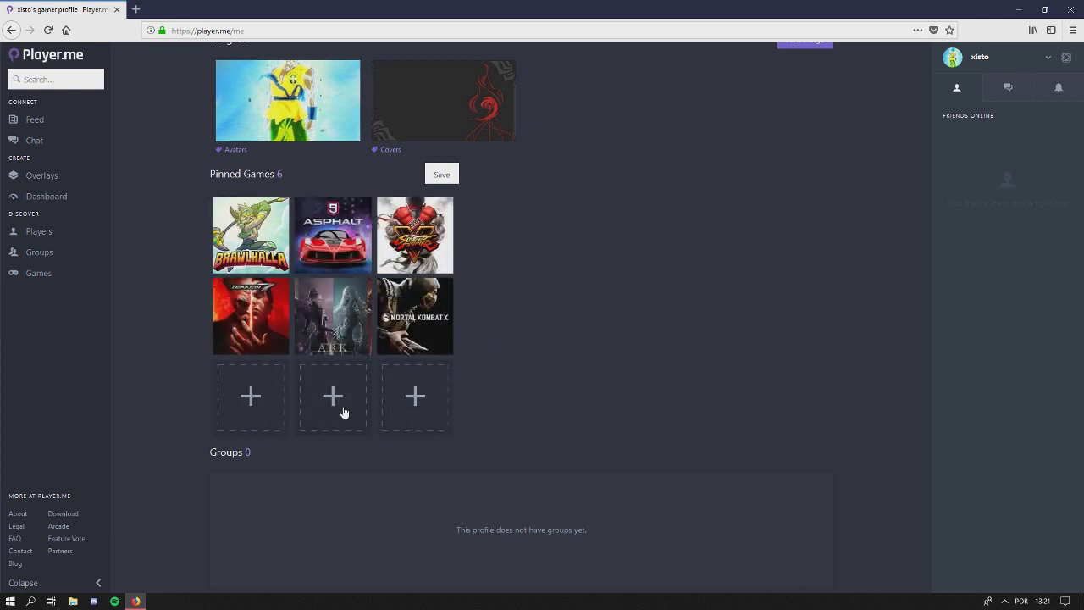
mouse_move(255, 260)
scroll(200, 295, "up", 2)
scroll(188, 306, "down", 2)
scroll(188, 310, "up", 2)
scroll(188, 317, "down", 3)
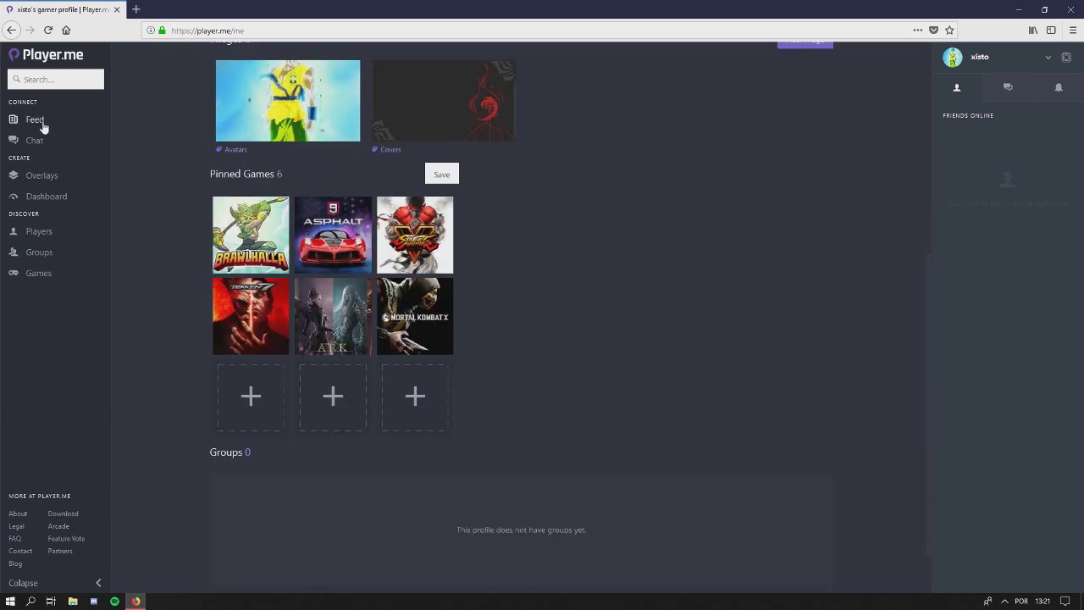
left_click(43, 124)
View the Pinned feed tab, then return to the profile and scroll through it
left_click(383, 175)
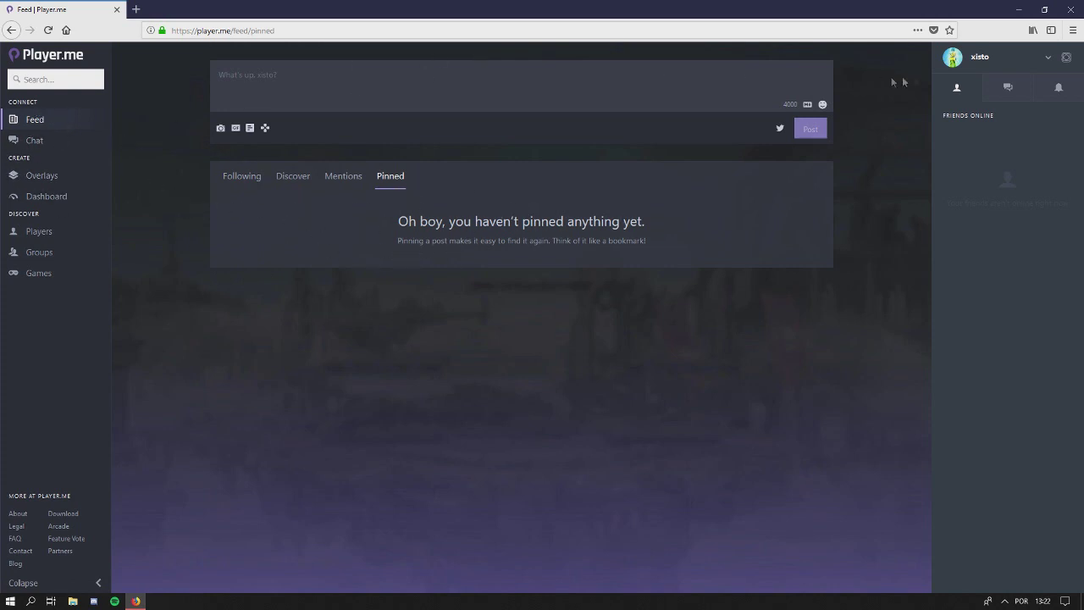
left_click(948, 63)
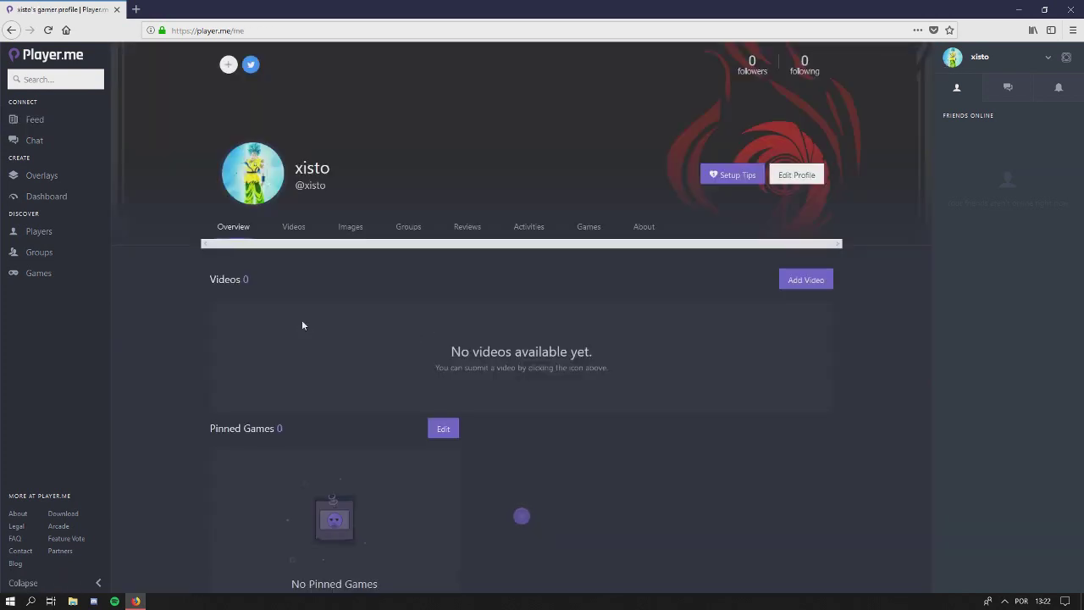
scroll(301, 319, "down", 5)
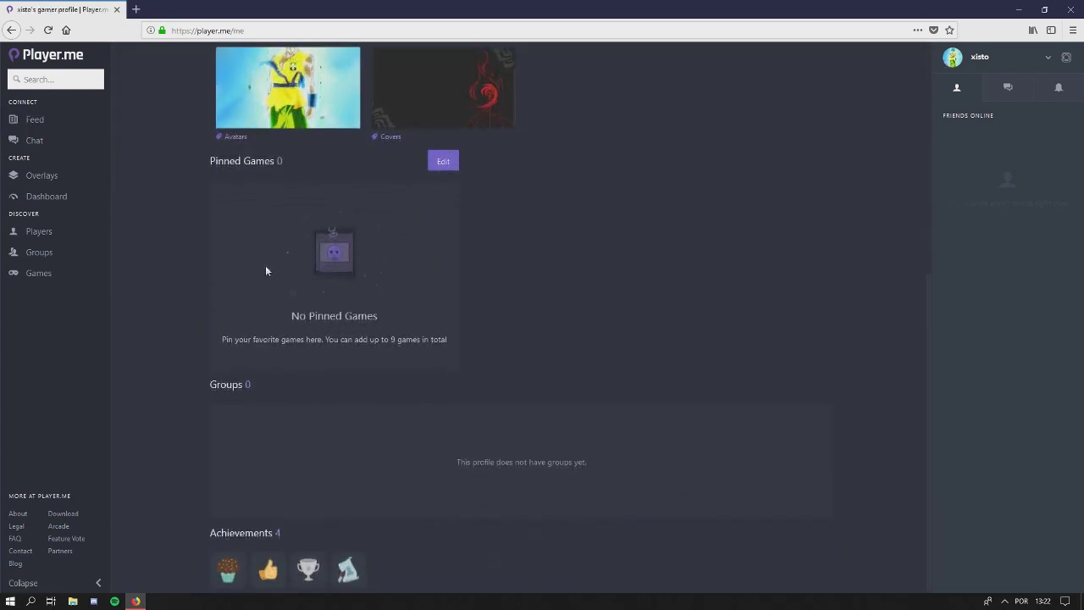
scroll(178, 266, "up", 1)
scroll(181, 292, "down", 1)
scroll(186, 455, "up", 5)
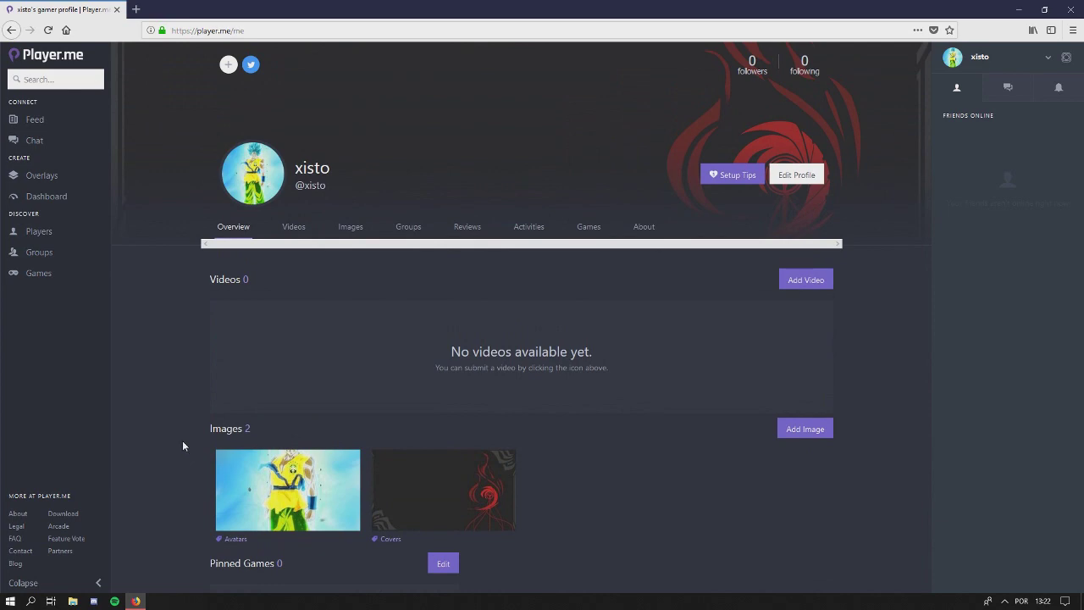
scroll(174, 415, "down", 5)
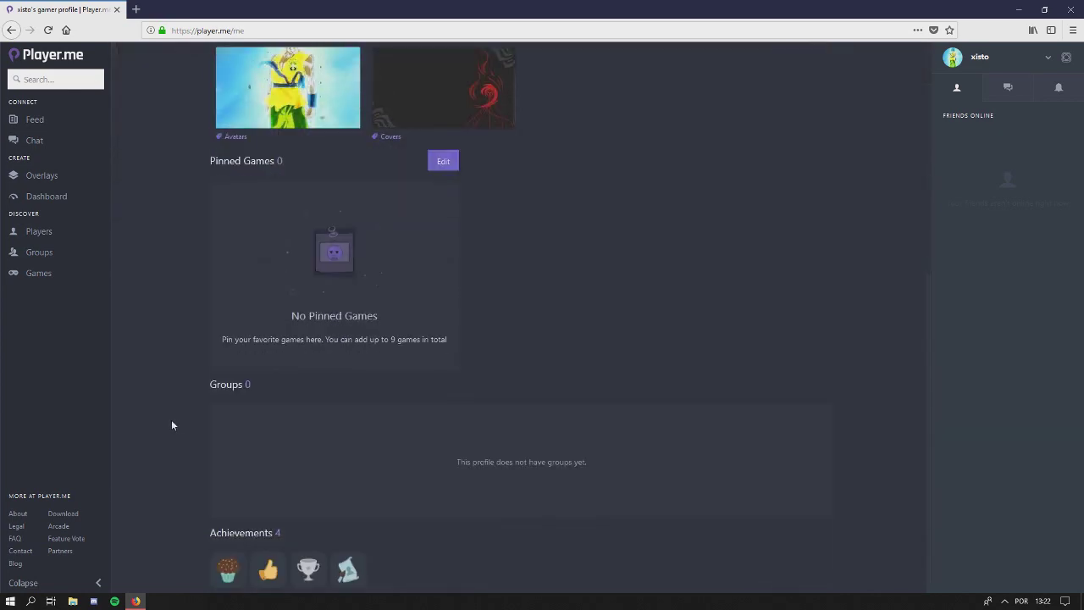
scroll(170, 407, "up", 5)
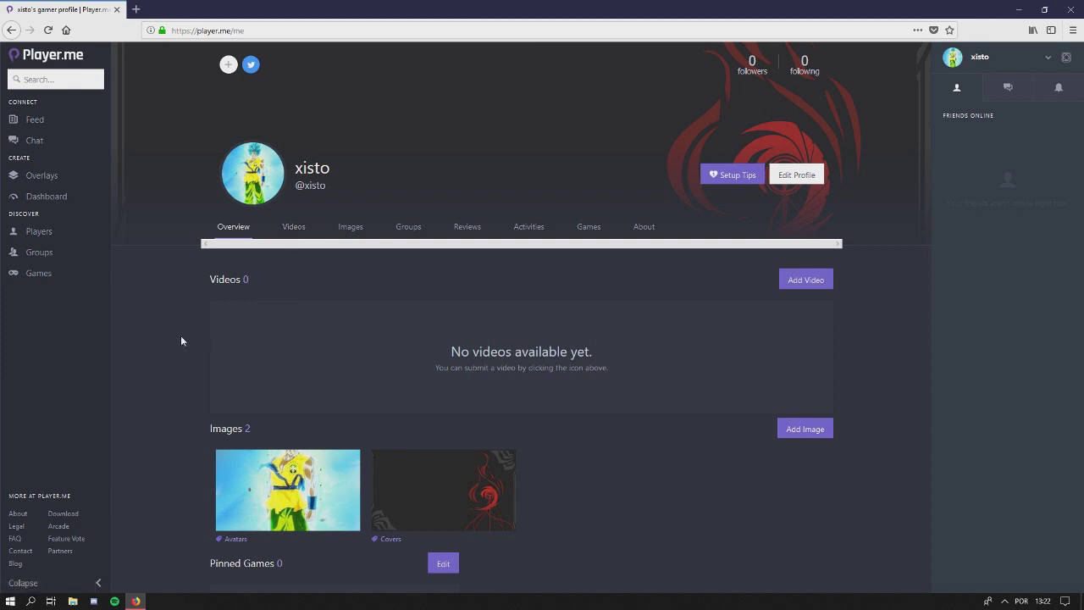
Browse the profile's Videos, Images, Groups, Reviews and Activities tabs, then return to the feed
left_click(288, 240)
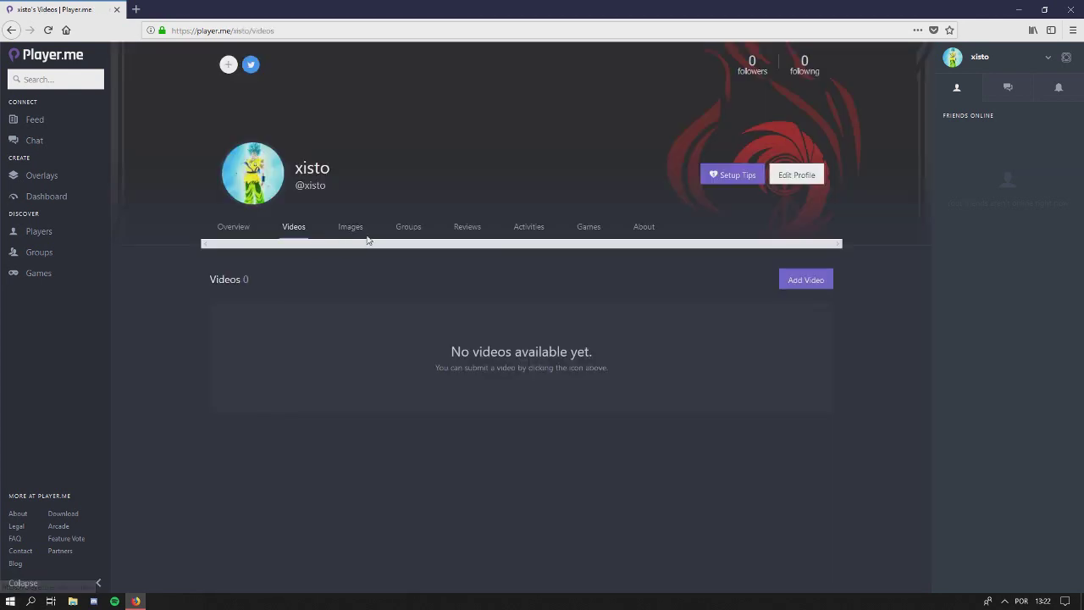
scroll(339, 428, "down", 2)
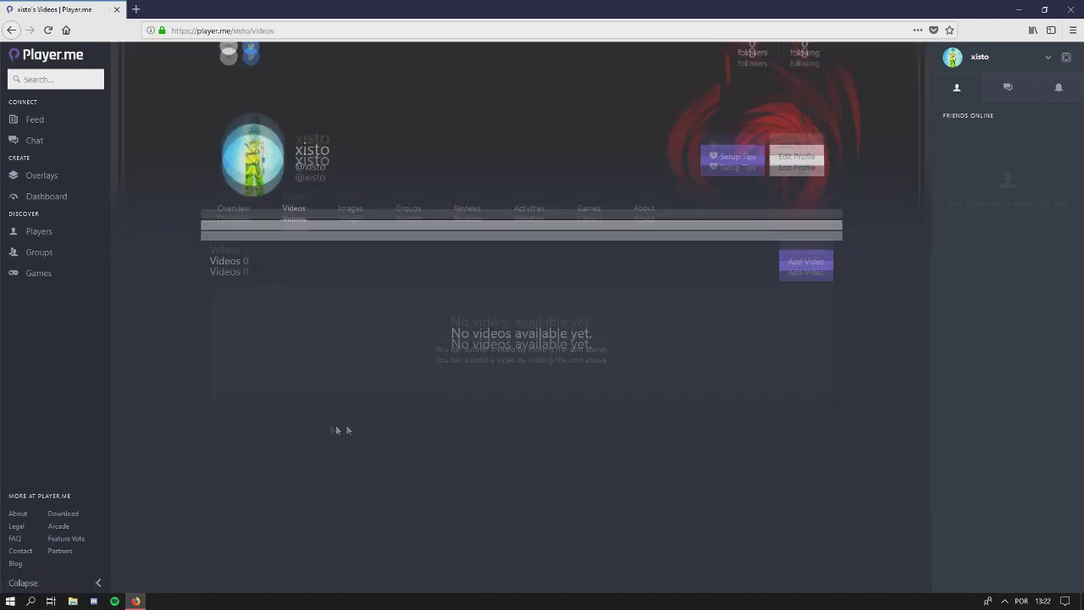
scroll(428, 480, "up", 2)
left_click(350, 229)
left_click(410, 228)
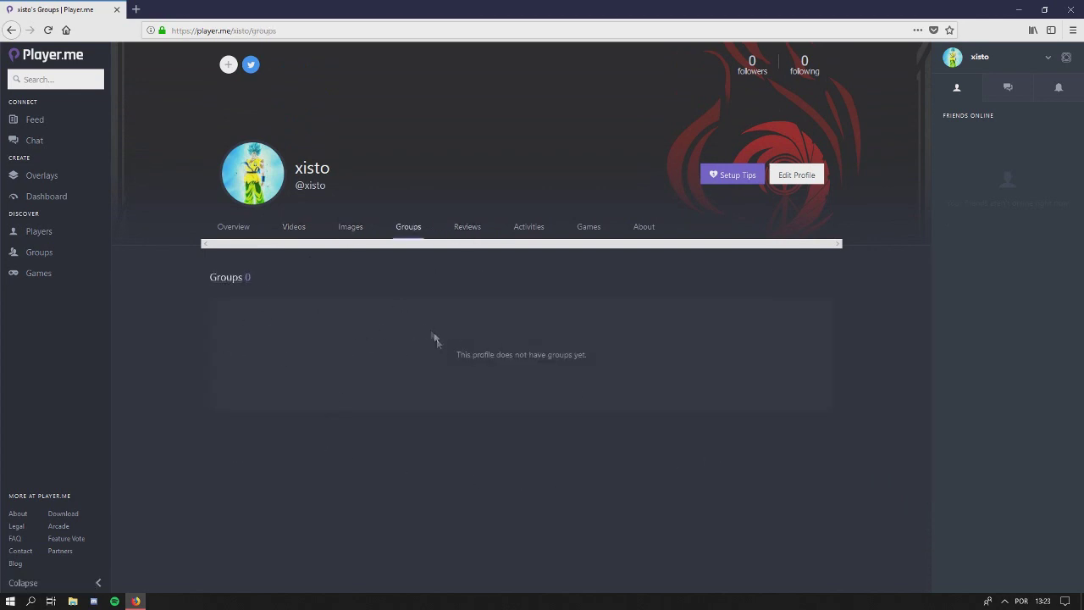
left_click(466, 227)
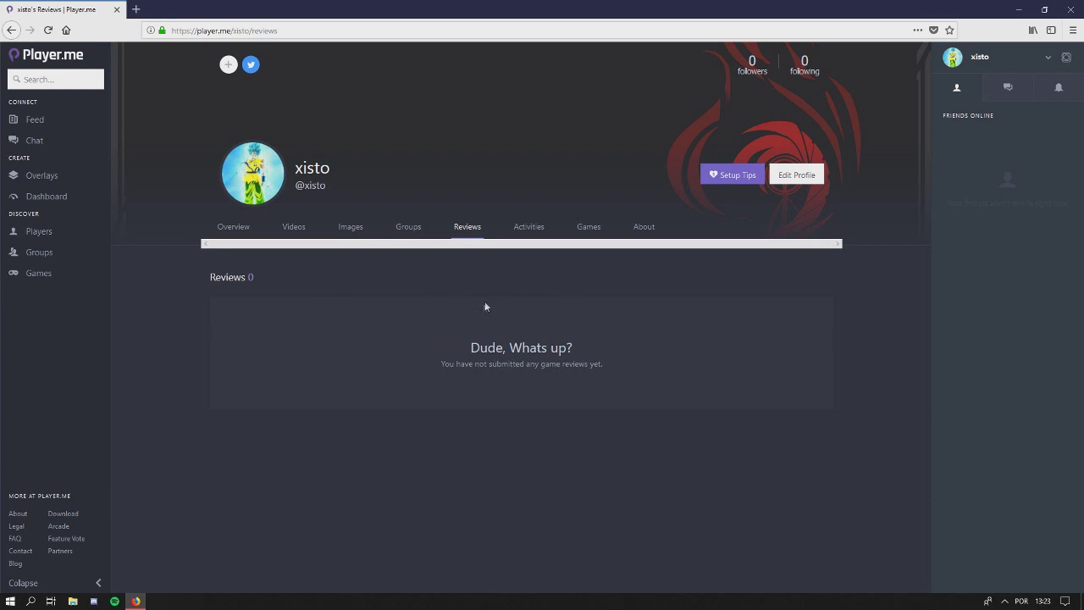
left_click(534, 229)
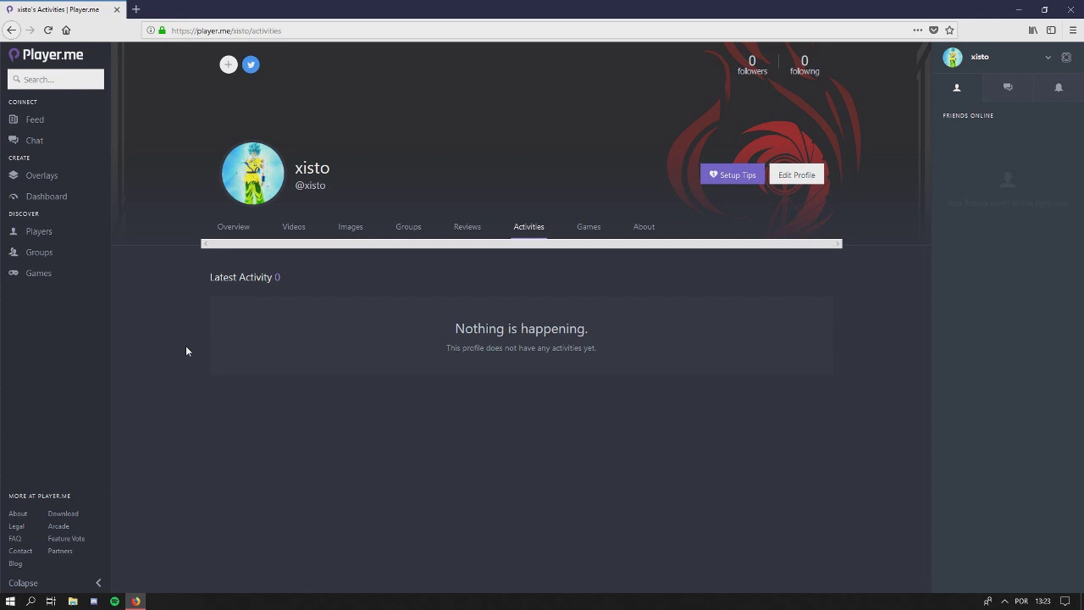
left_click(32, 121)
Write and publish the status post "oi teste" in the feed
left_click(383, 78)
type("dsadsad")
key("BackSpace")
key("BackSpace")
key("BackSpace")
key("BackSpace")
key("BackSpace")
key("BackSpace")
key("BackSpace")
key("BackSpace")
type("test")
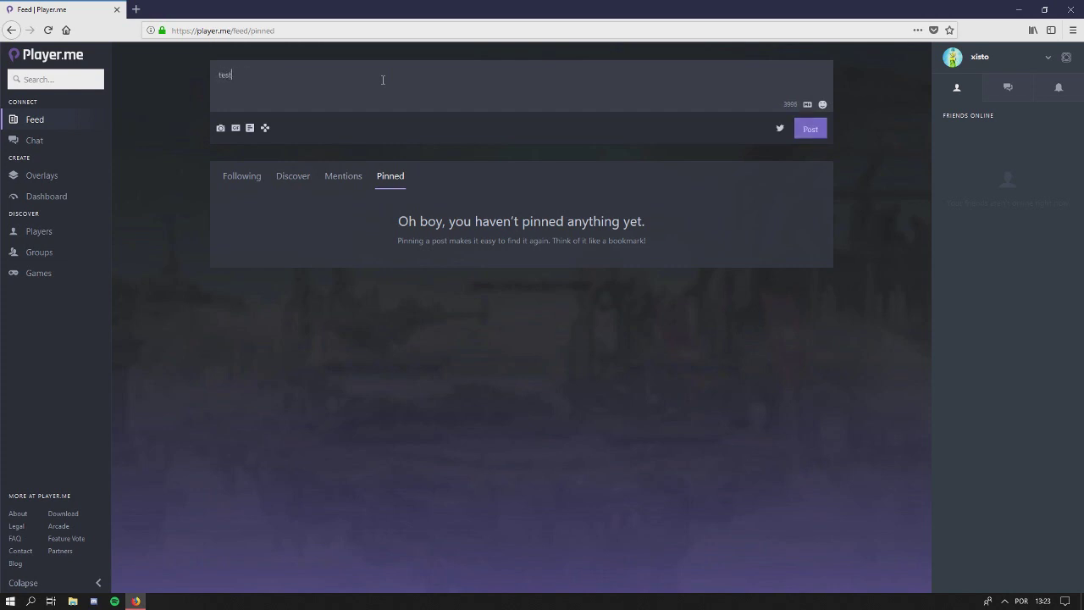
type("e")
key("BackSpace")
key("BackSpace")
key("BackSpace")
key("BackSpace")
key("BackSpace")
type("o")
left_click(817, 127)
Check the new post in Discover, then open the profile's Activities section
left_click(300, 177)
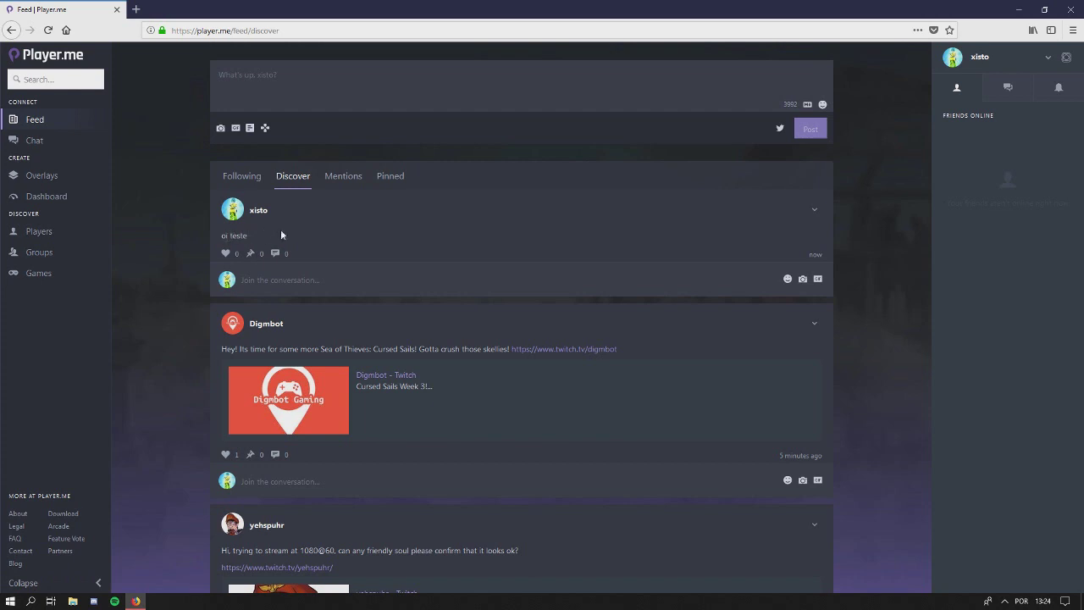
left_click(952, 59)
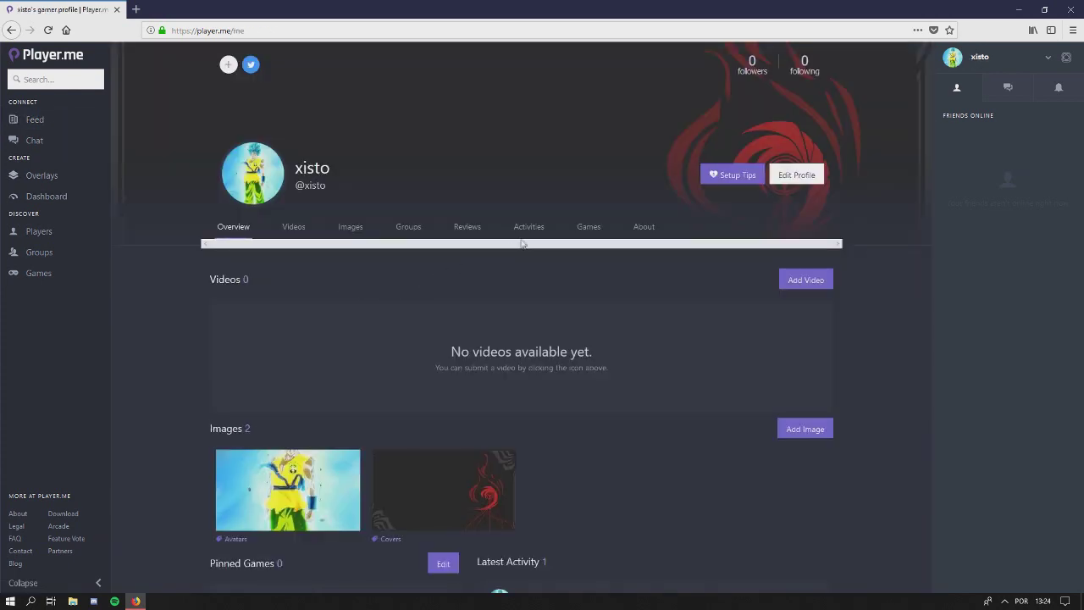
left_click(527, 227)
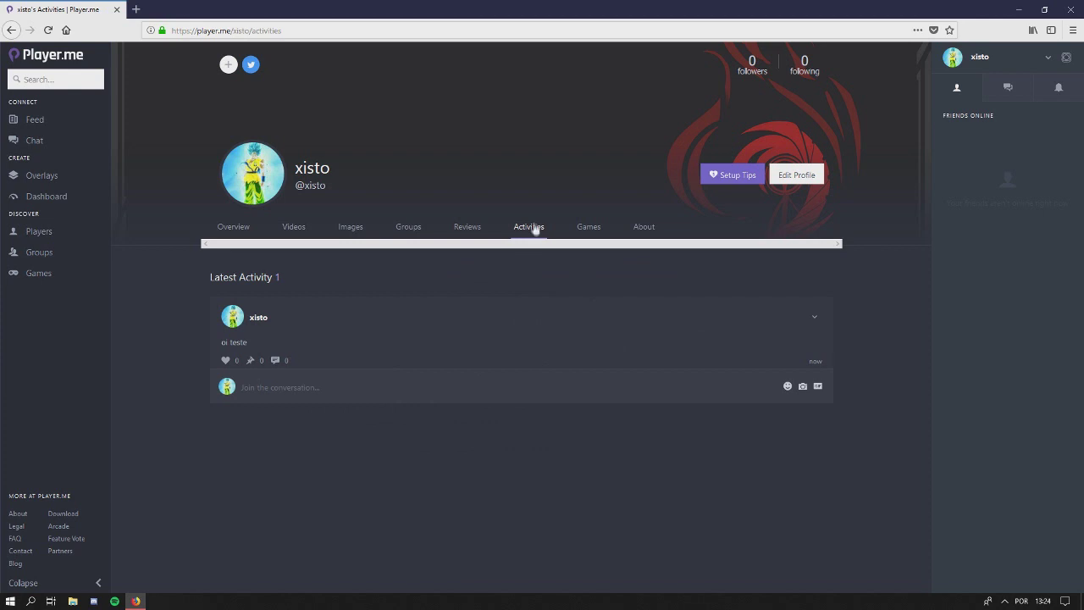
Open the profile's empty Games section, then show the notifications list
left_click(587, 232)
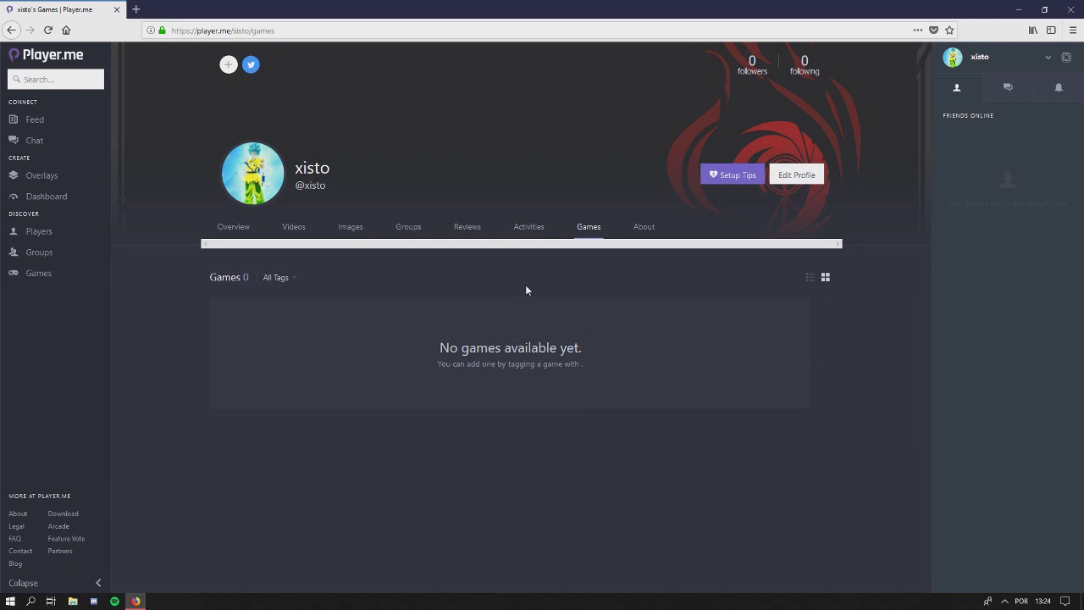
left_click(1059, 88)
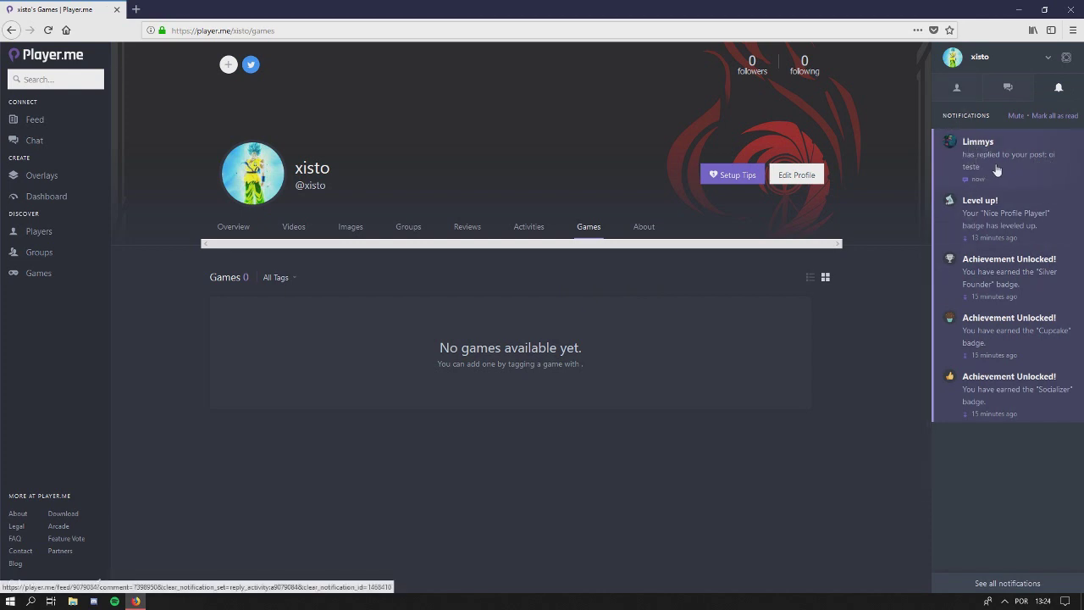
Open the reply notification on the oi teste post from the notifications list
left_click(955, 90)
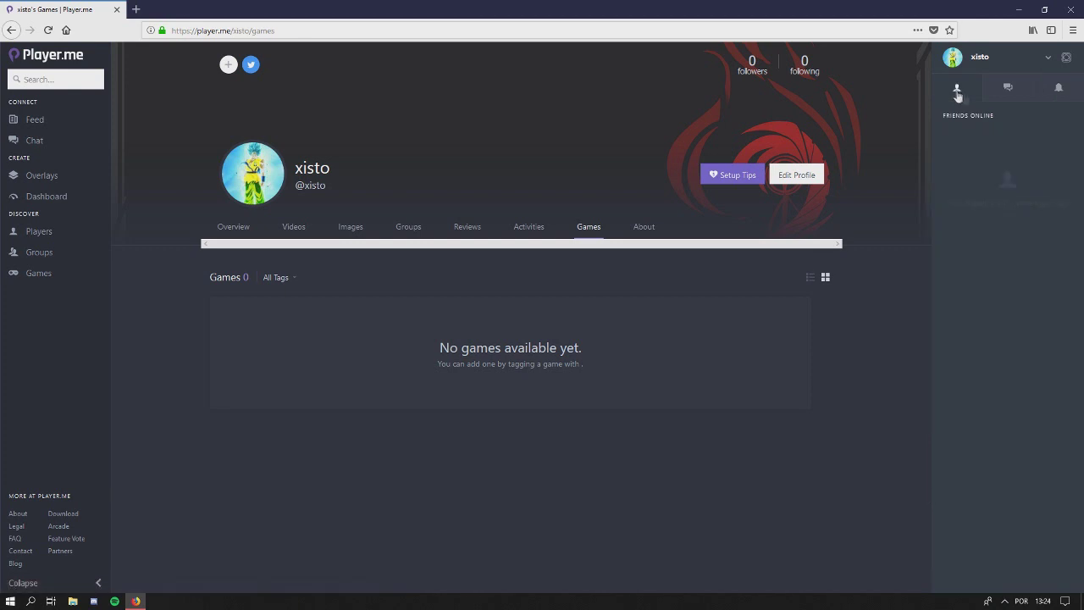
left_click(1057, 91)
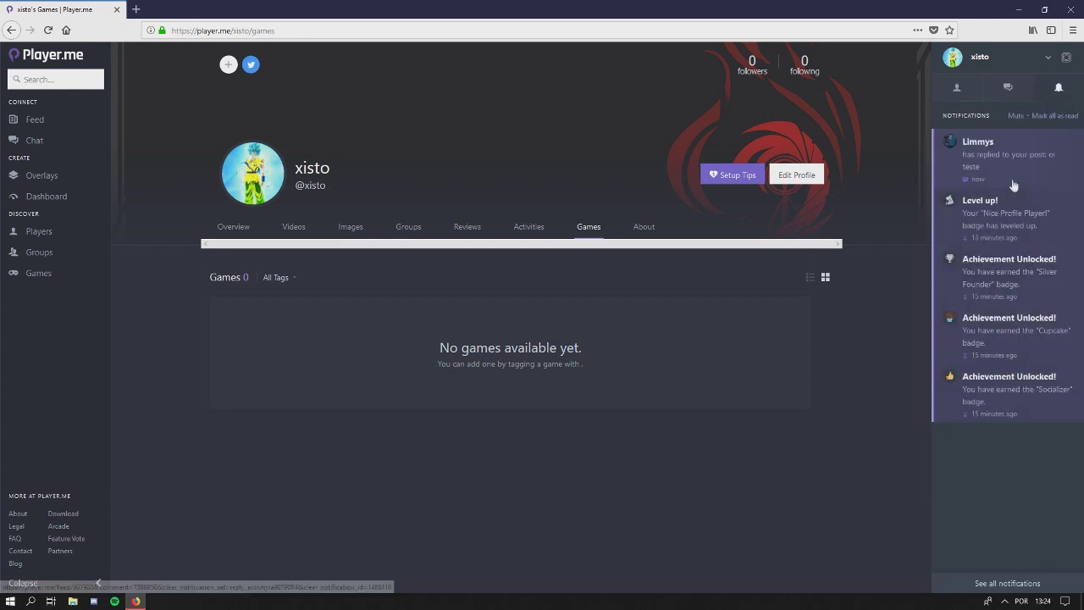
left_click(1013, 169)
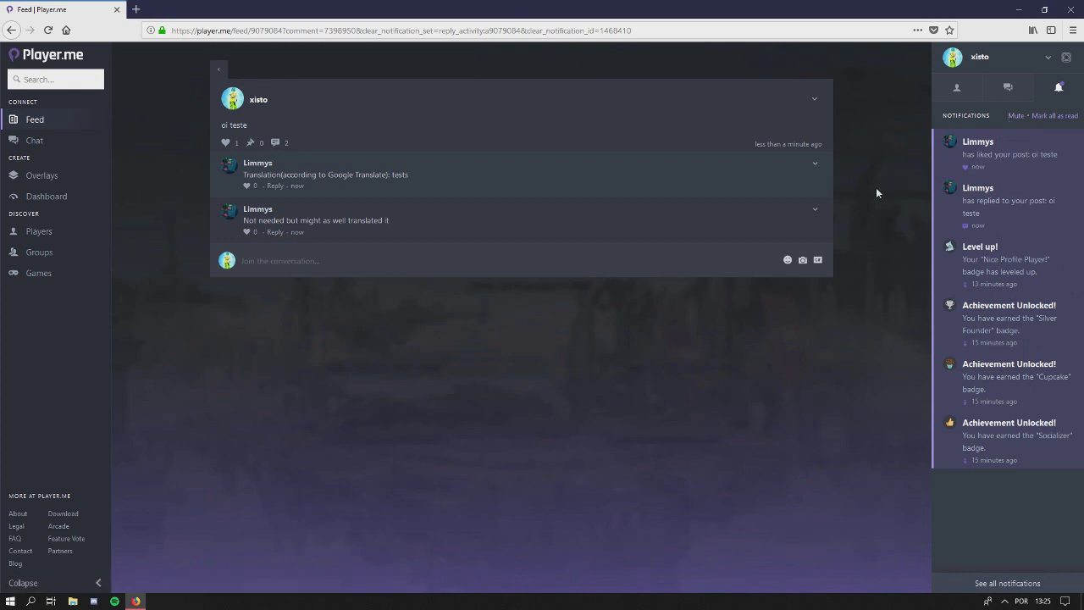
Check which friends are online and return to your own profile's Games section
left_click(956, 87)
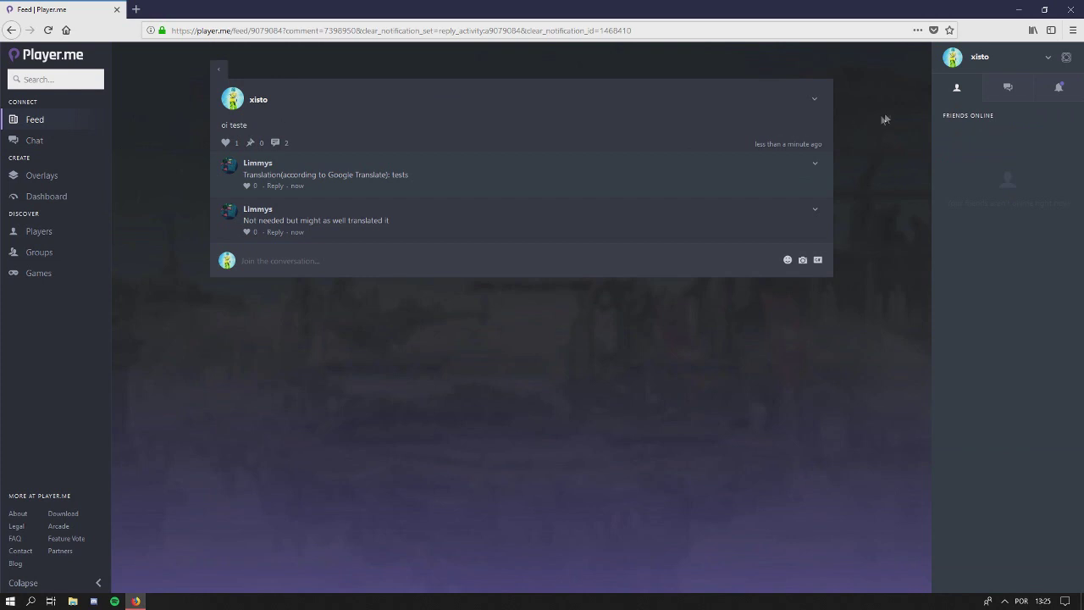
left_click(952, 61)
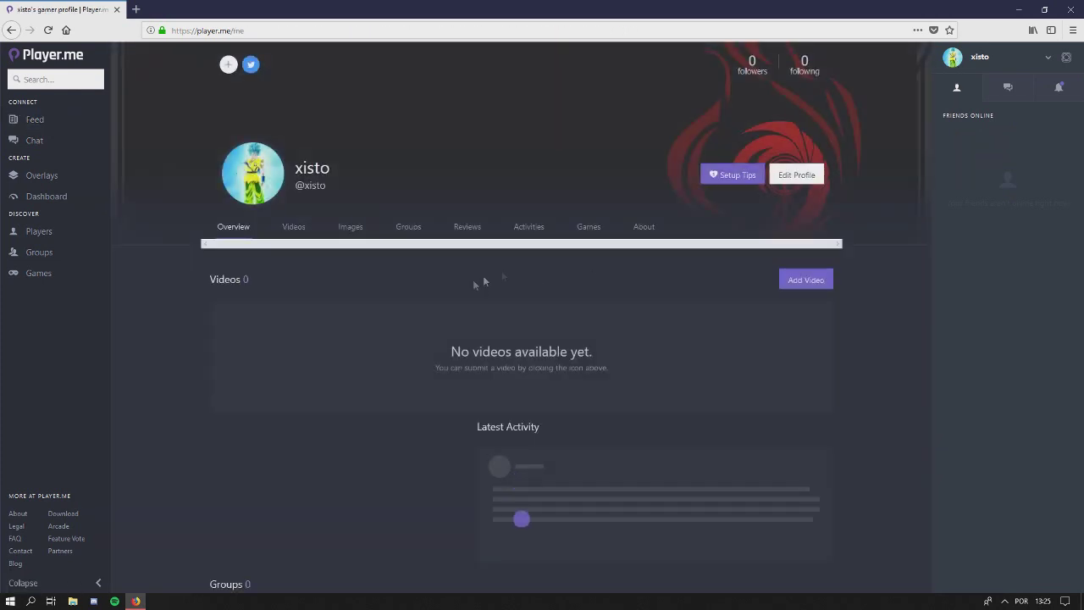
left_click(588, 227)
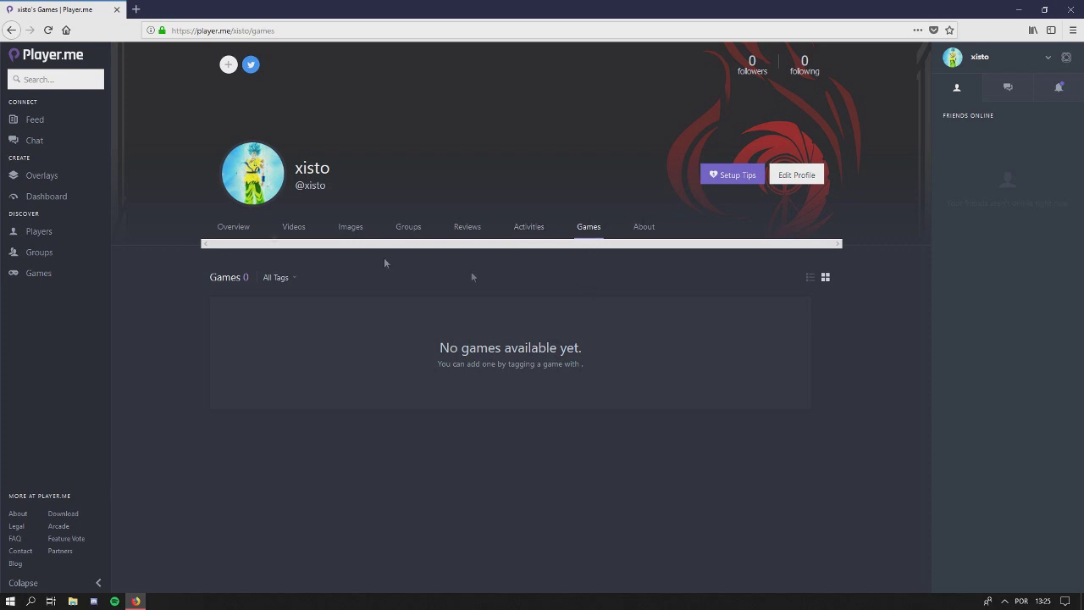
Search for Street Fighter V, mark it as a liked game, and return to your profile
left_click(52, 86)
type("street fighter")
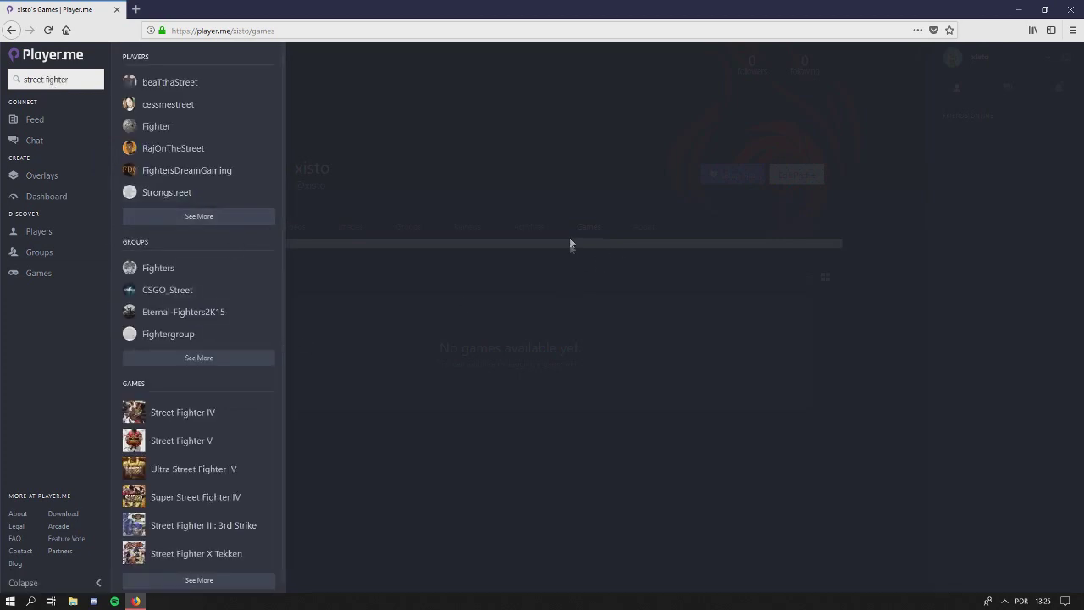
left_click(212, 443)
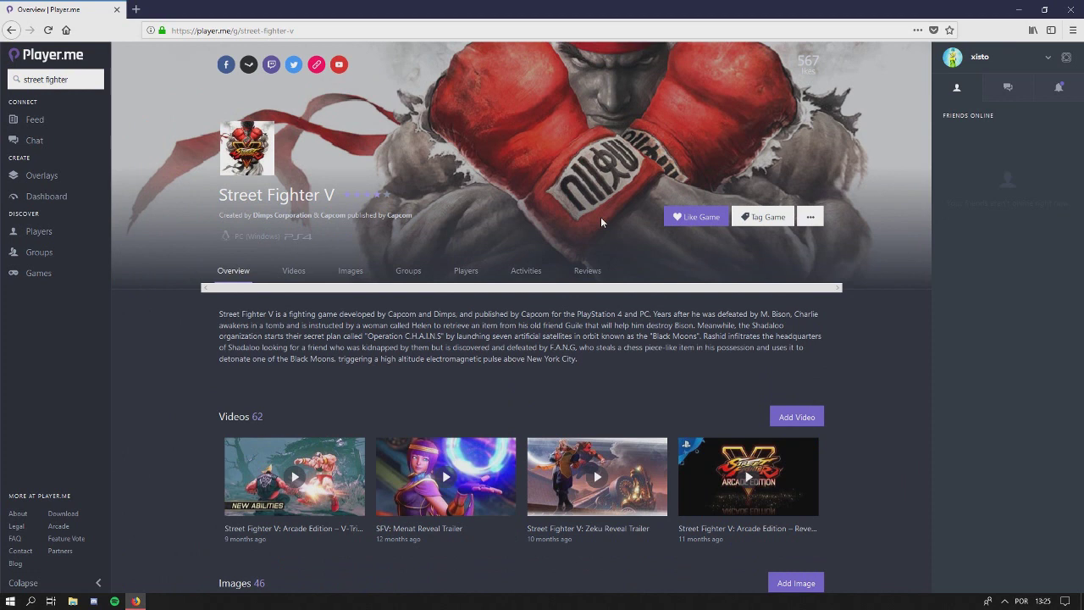
left_click(696, 216)
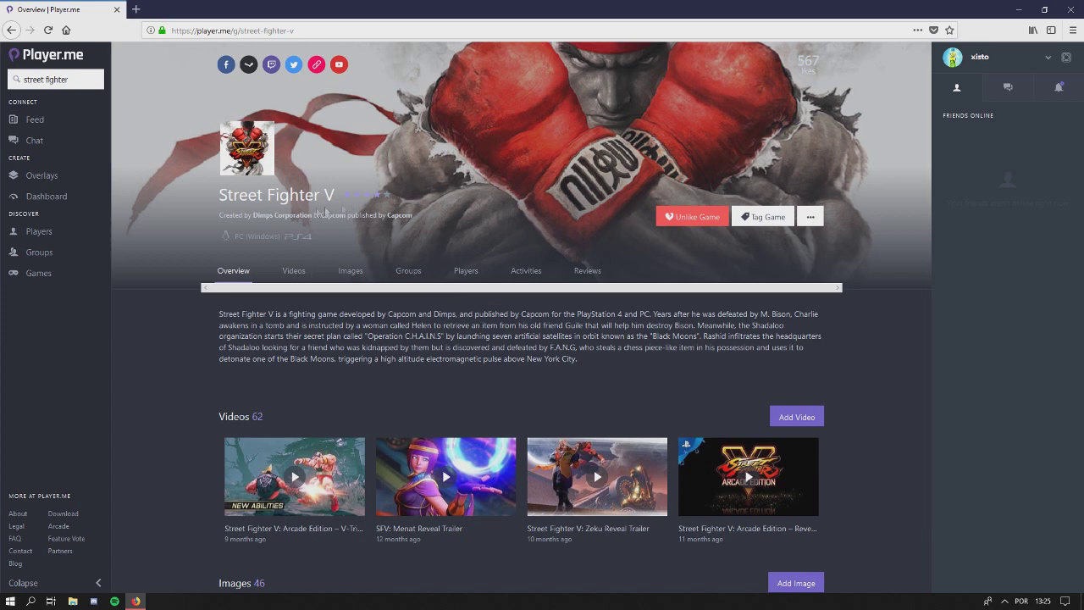
left_click(952, 57)
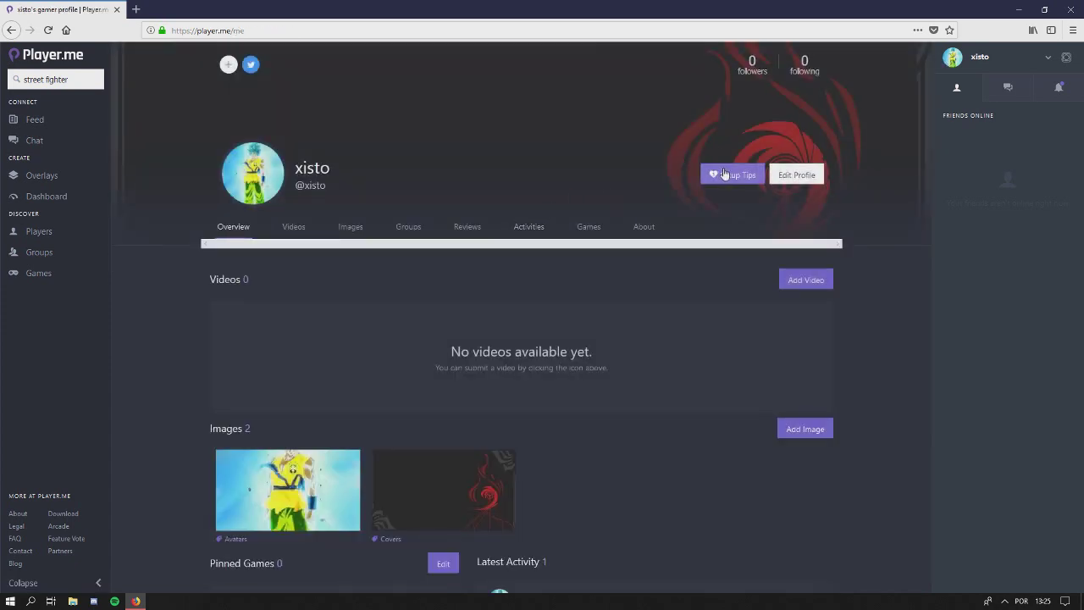
View your profile's Games list, now counting 1 game, and clear a started site search
left_click(588, 226)
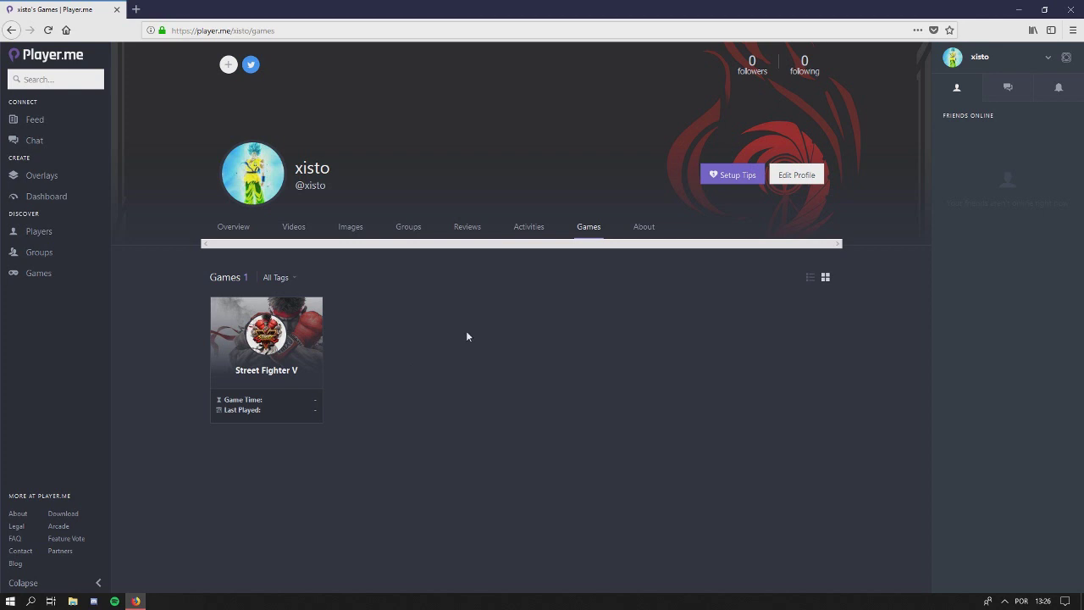
left_click(55, 79)
type("stre")
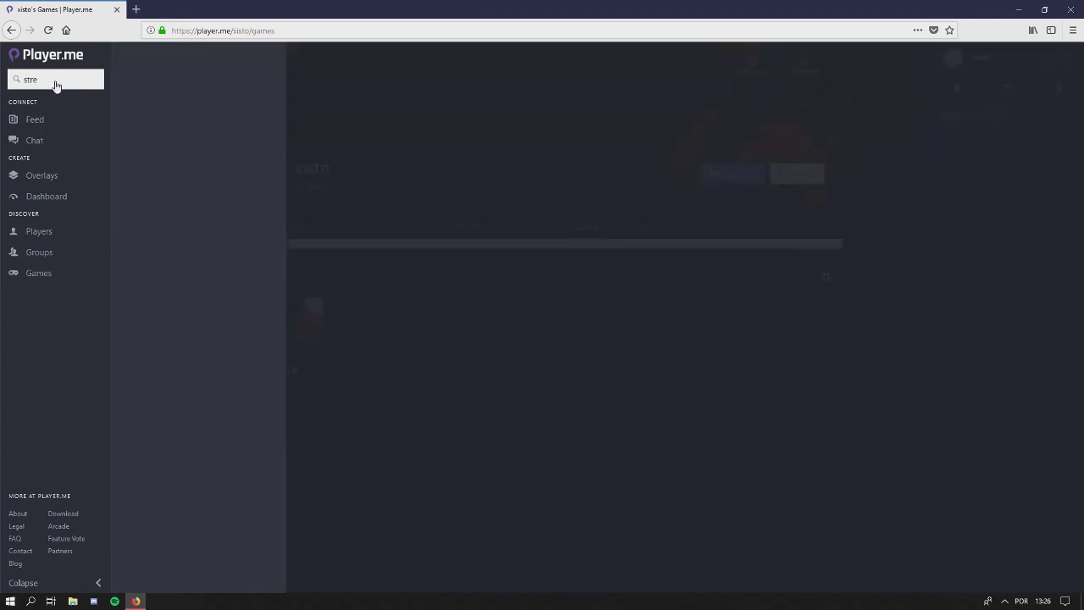
key("BackSpace")
key("BackSpace")
key("BackSpace")
key("BackSpace")
key("BackSpace")
key("BackSpace")
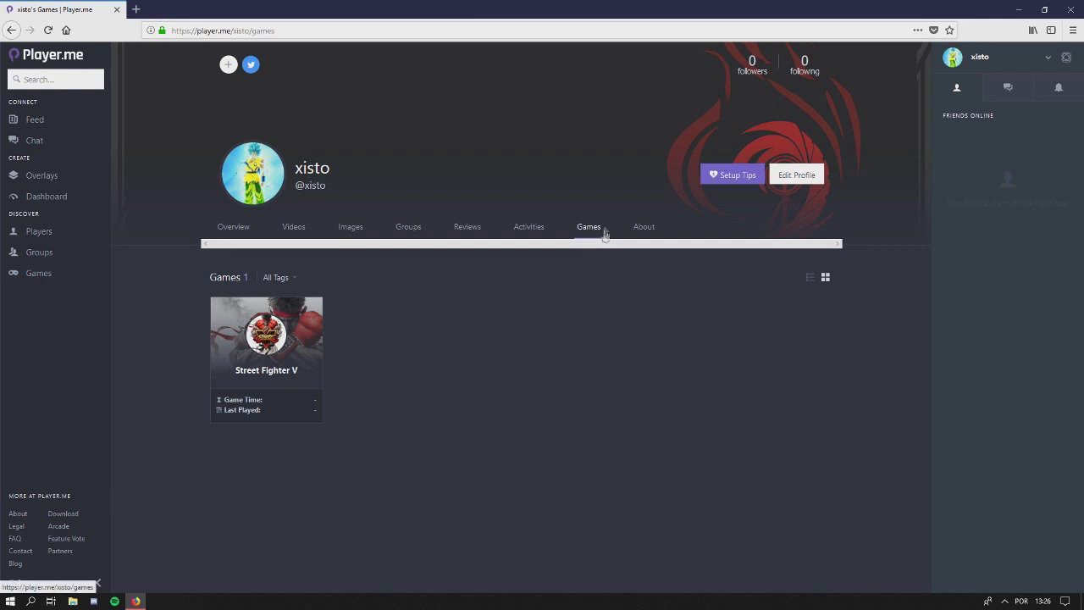
Open the Street Fighter V page and browse its videos, images, players and reviews
left_click(263, 339)
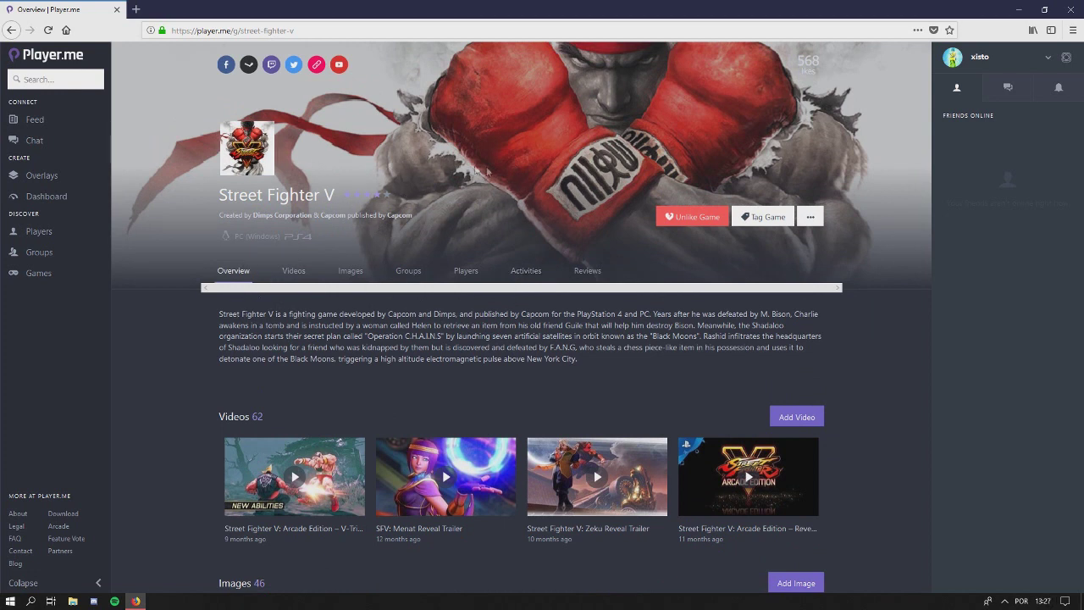
scroll(291, 314, "down", 3)
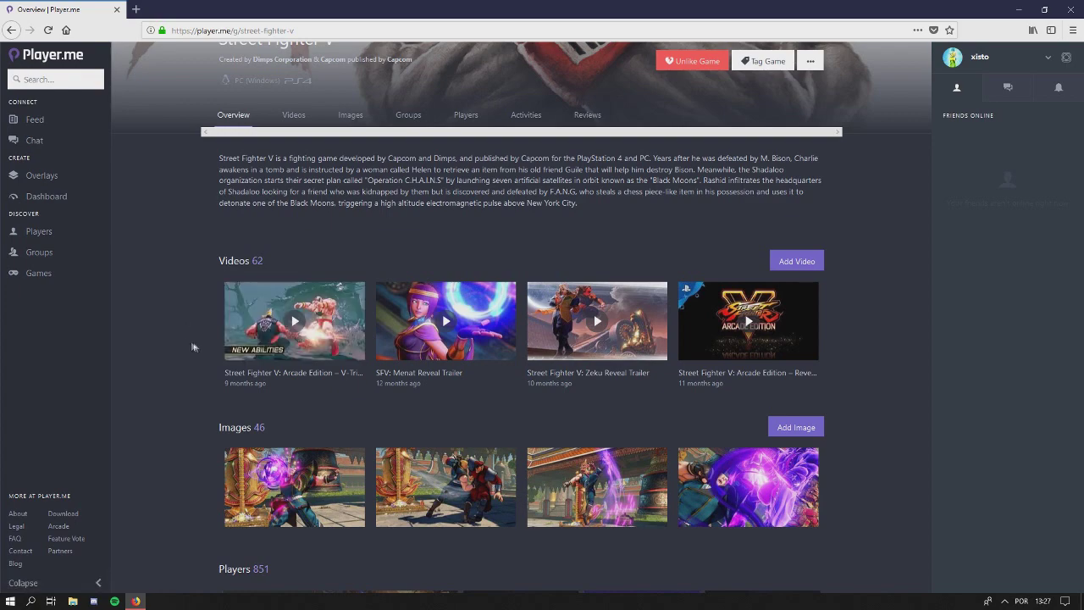
scroll(183, 404, "up", 3)
scroll(182, 393, "down", 3)
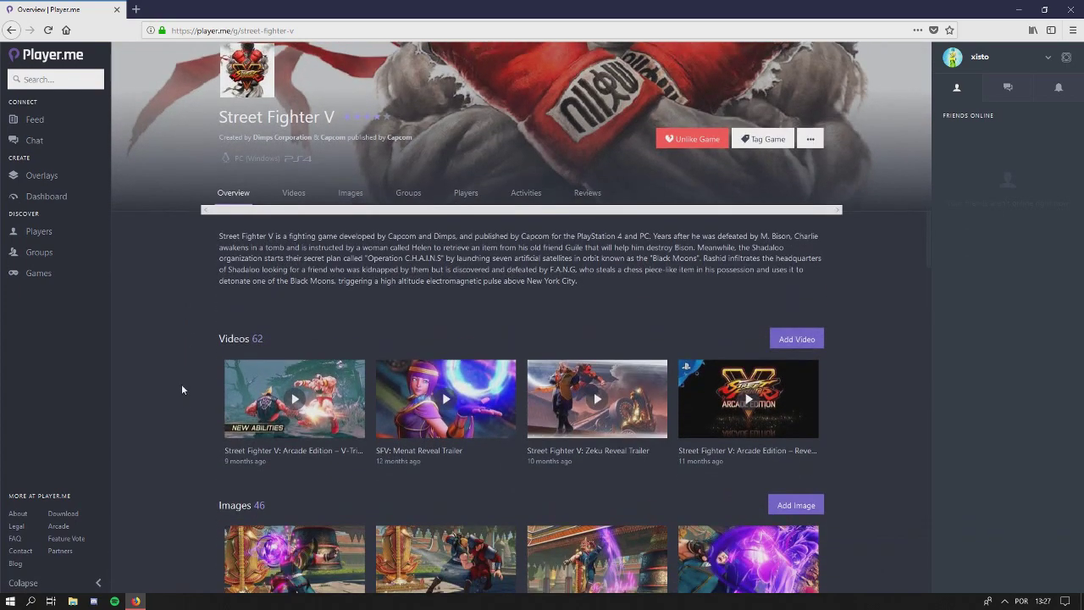
scroll(182, 384, "up", 3)
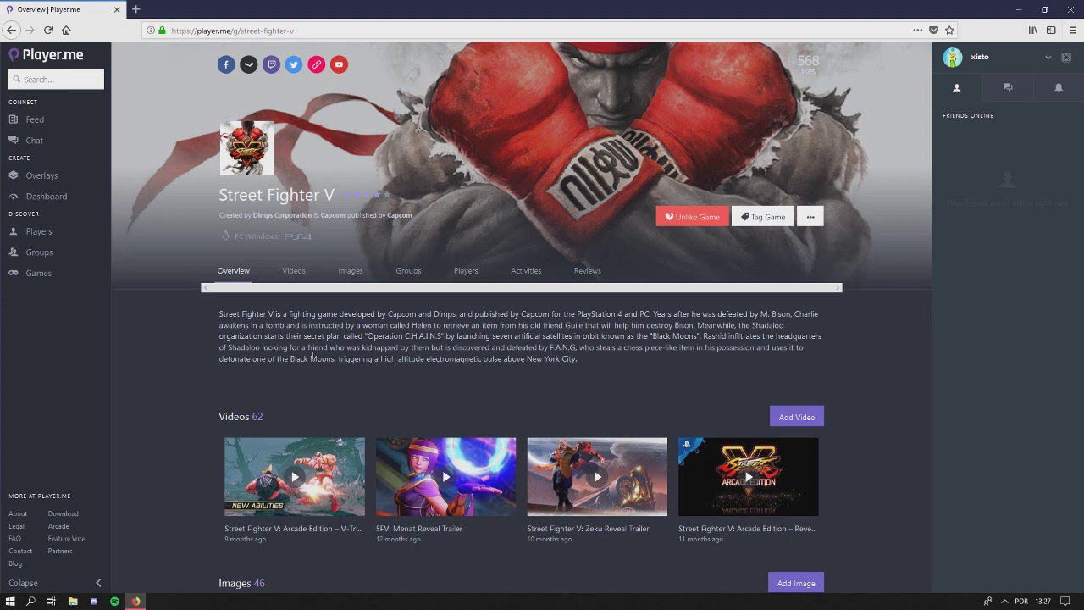
scroll(207, 329, "down", 3)
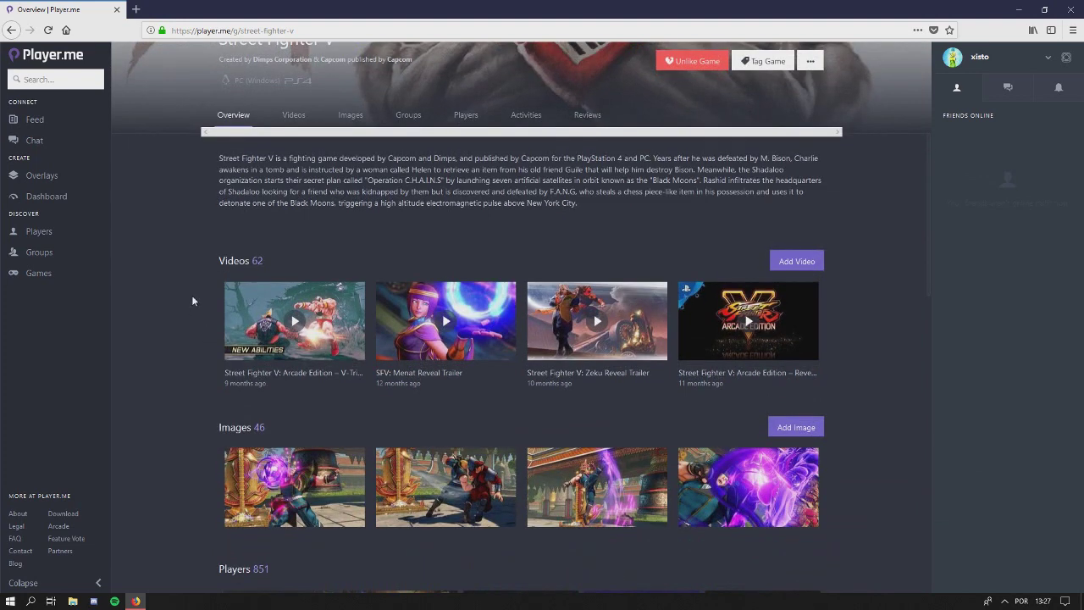
scroll(192, 301, "down", 2)
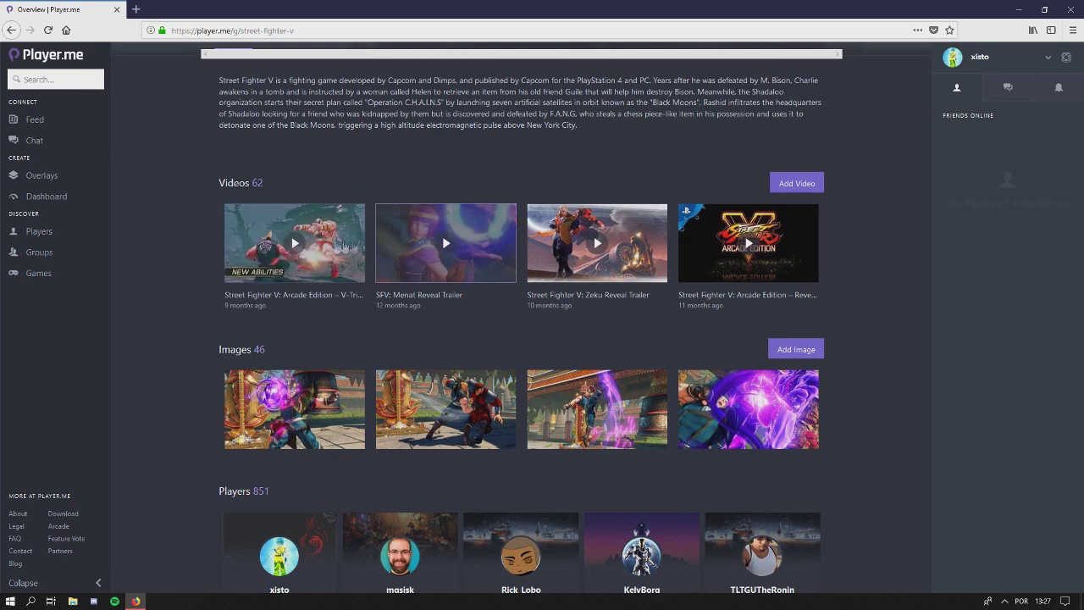
scroll(500, 201, "up", 6)
scroll(320, 239, "down", 6)
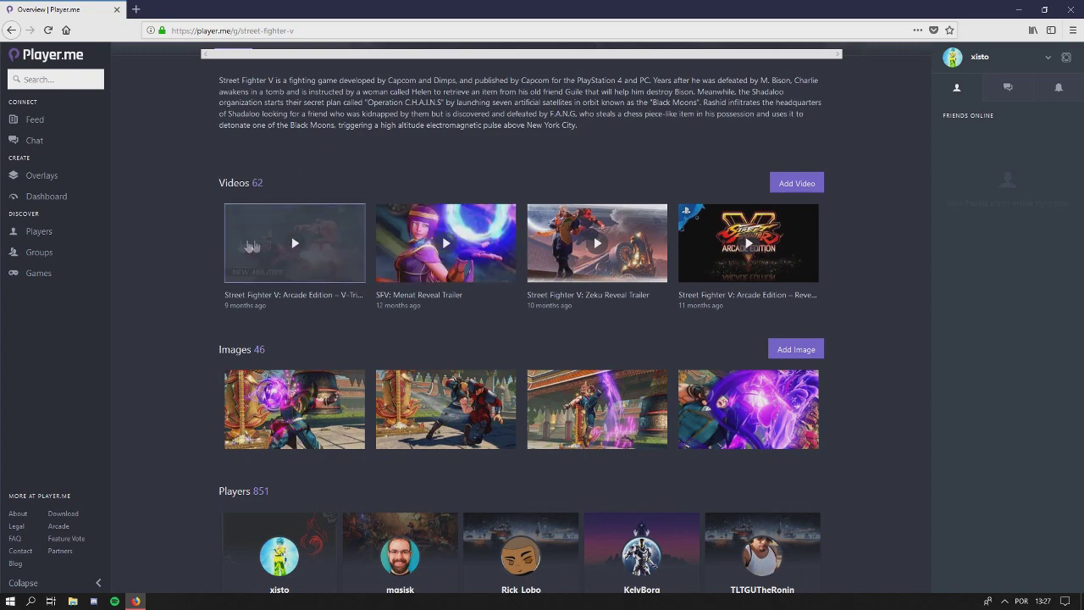
scroll(258, 296, "up", 3)
scroll(258, 296, "up", 5)
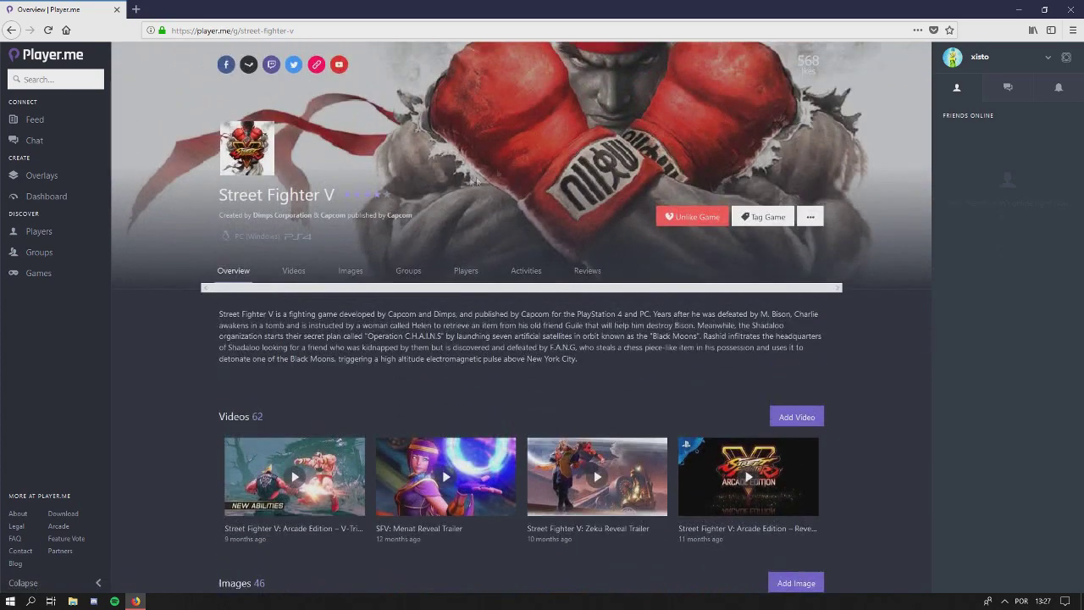
scroll(217, 262, "down", 5)
scroll(216, 262, "down", 3)
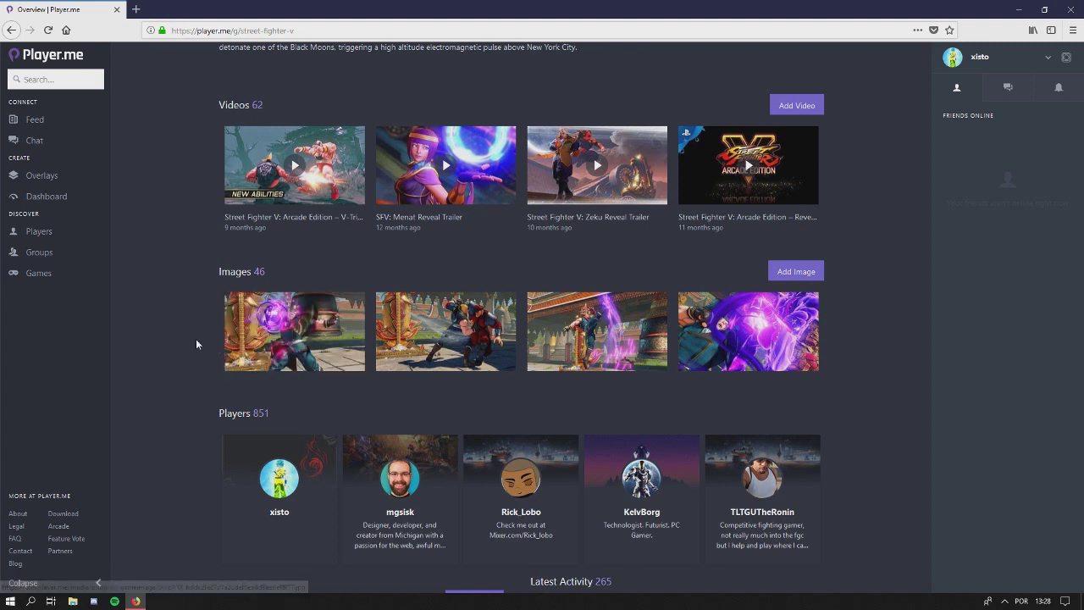
scroll(157, 354, "down", 3)
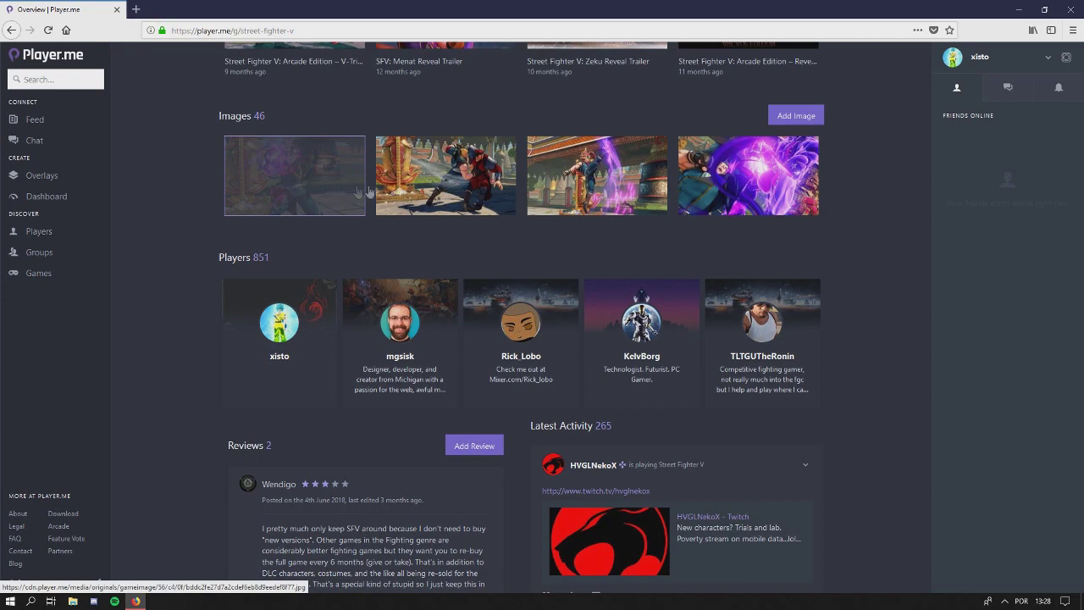
scroll(206, 268, "down", 5)
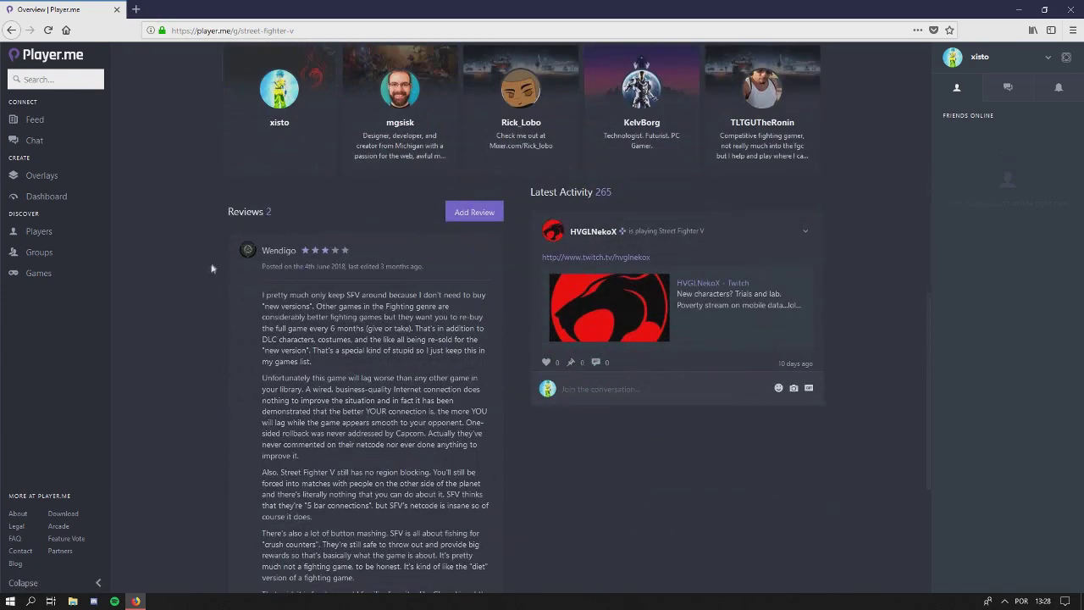
scroll(210, 271, "down", 2)
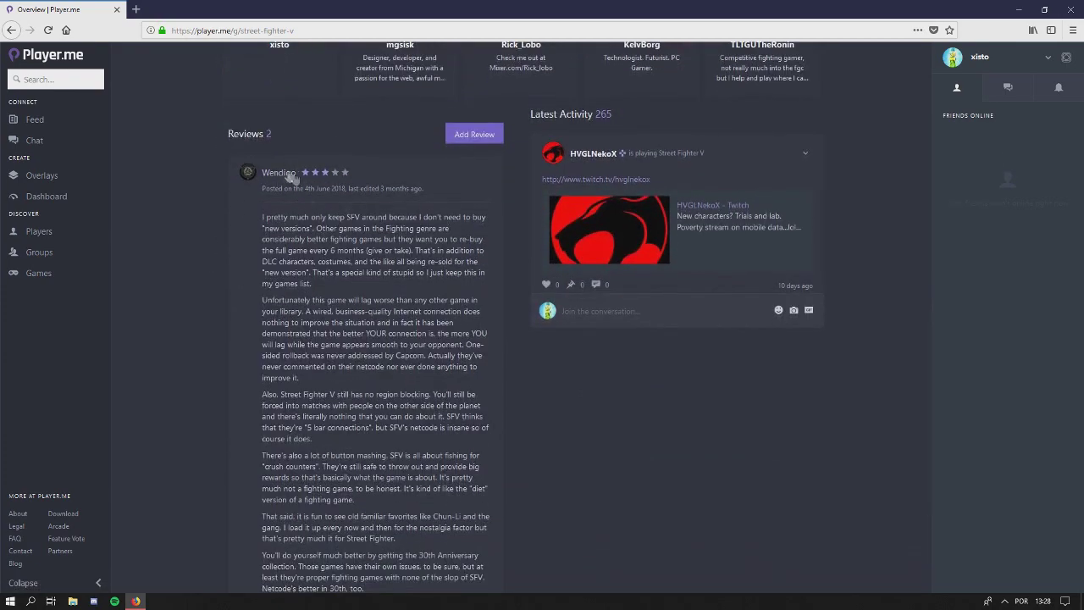
scroll(347, 312, "down", 5)
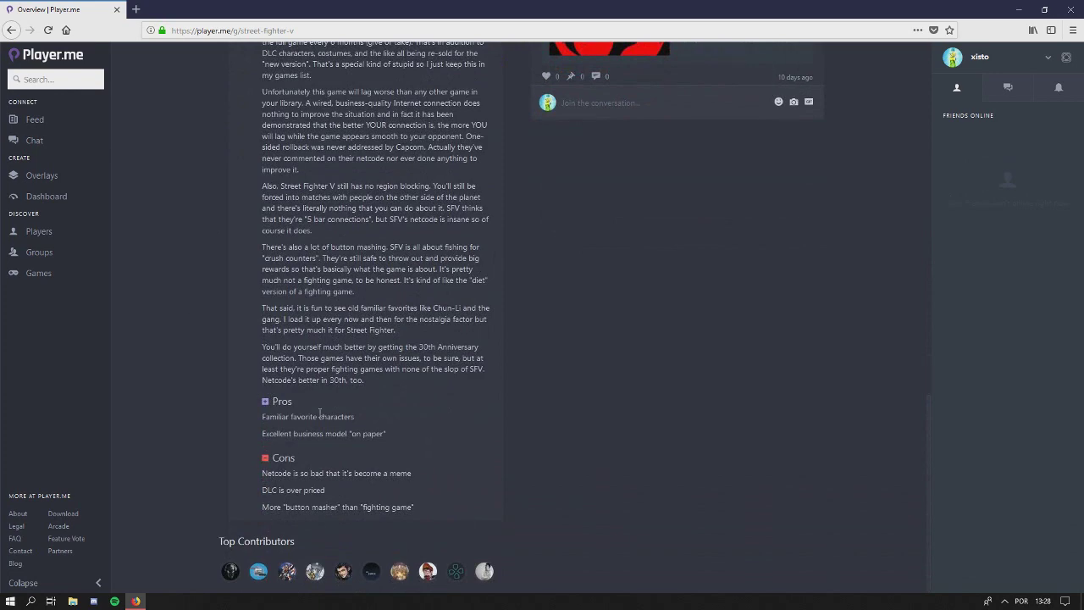
scroll(225, 389, "up", 5)
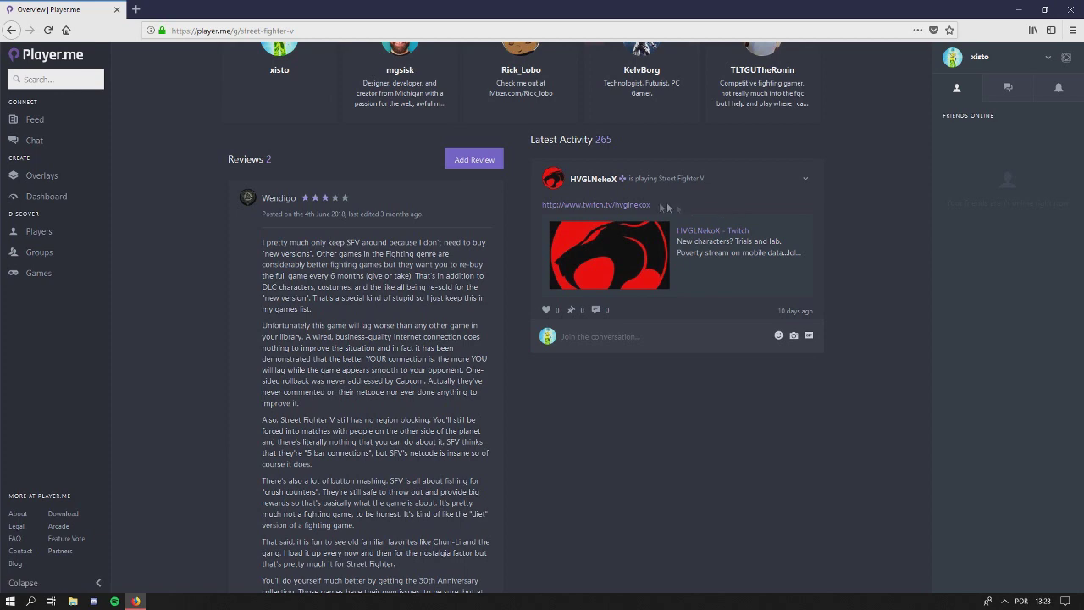
scroll(706, 326, "up", 2)
scroll(712, 324, "up", 2)
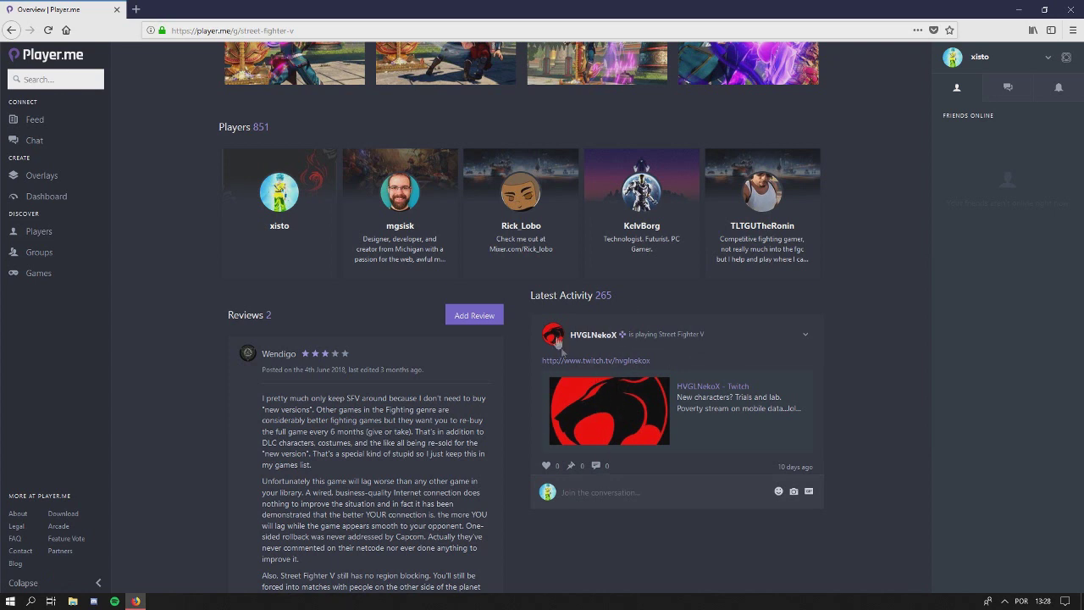
scroll(526, 386, "up", 4)
scroll(526, 390, "up", 5)
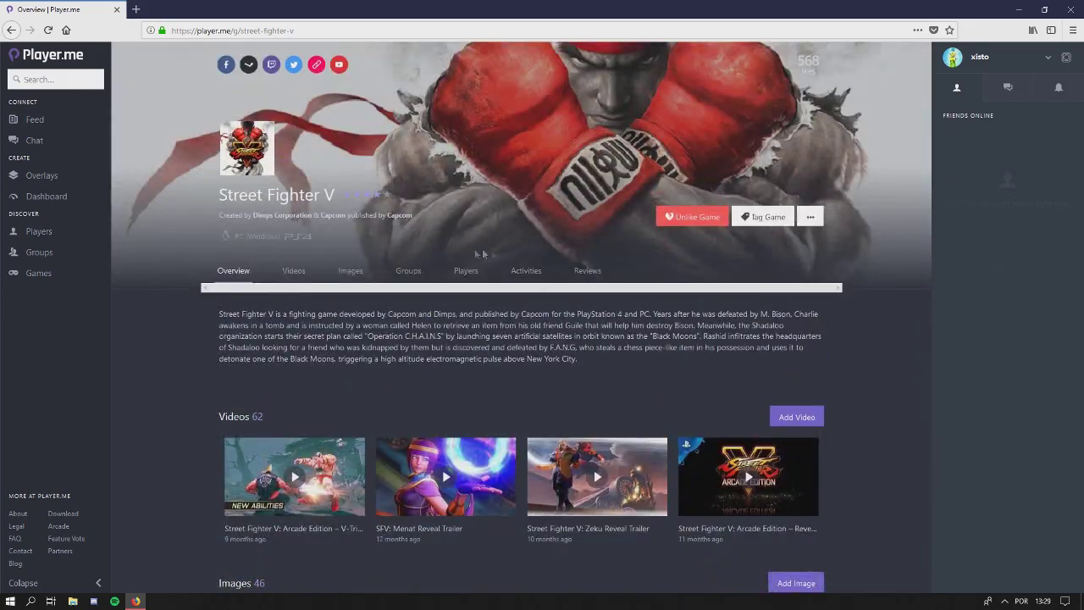
scroll(409, 357, "down", 8)
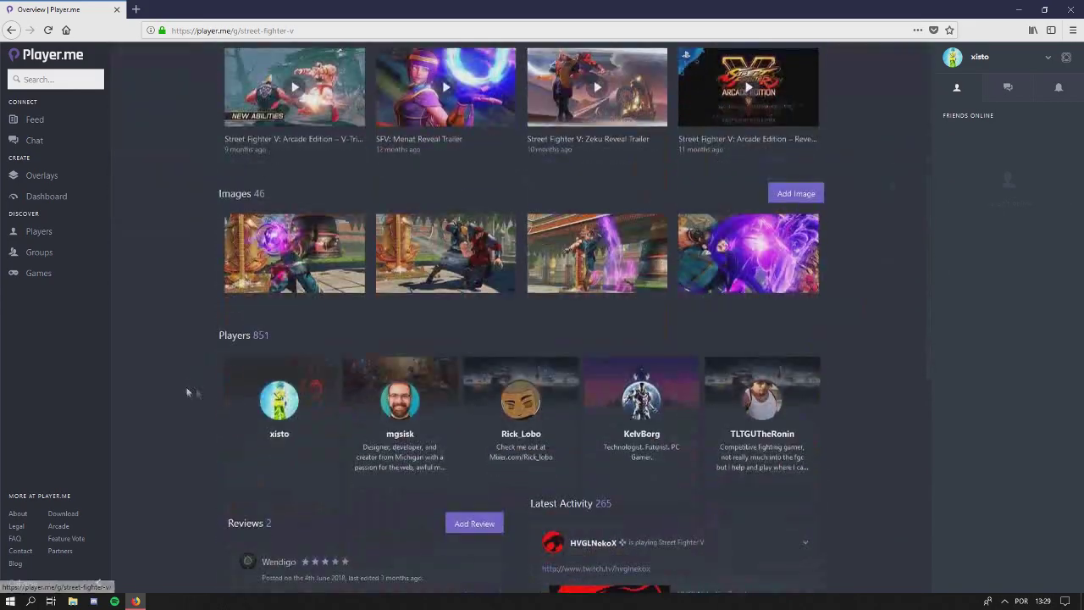
scroll(390, 367, "up", 8)
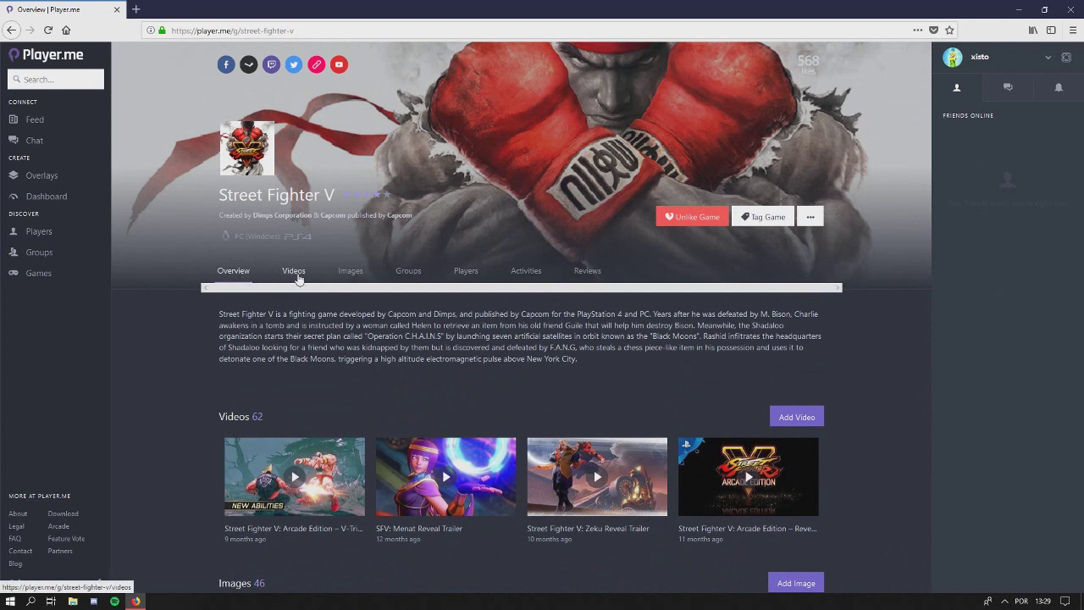
Browse all 62 Street Fighter V videos, then switch to the game's Images section
left_click(293, 271)
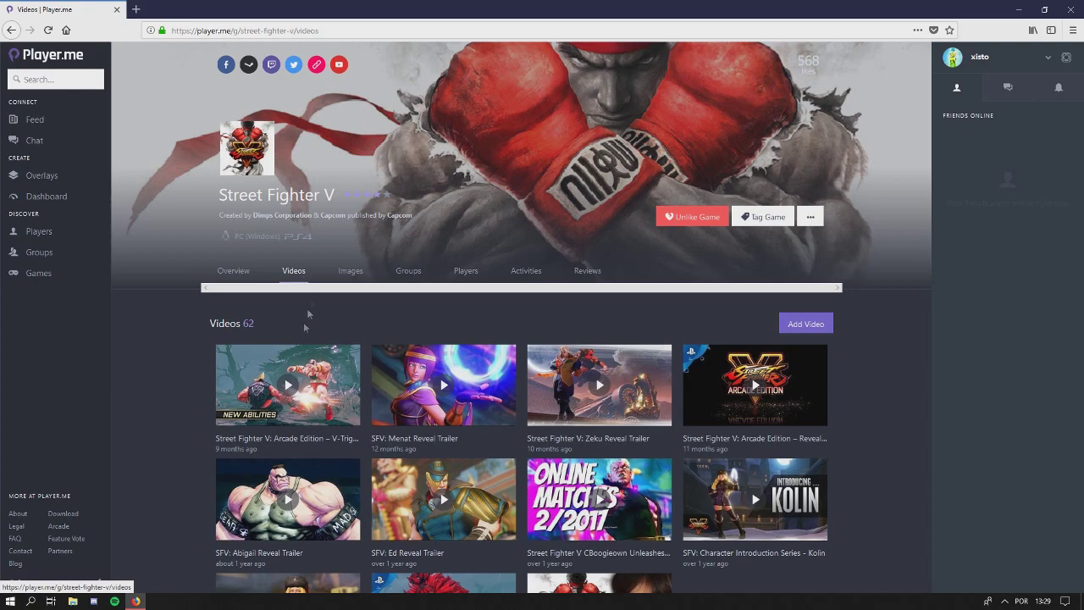
scroll(178, 362, "down", 3)
scroll(186, 368, "up", 3)
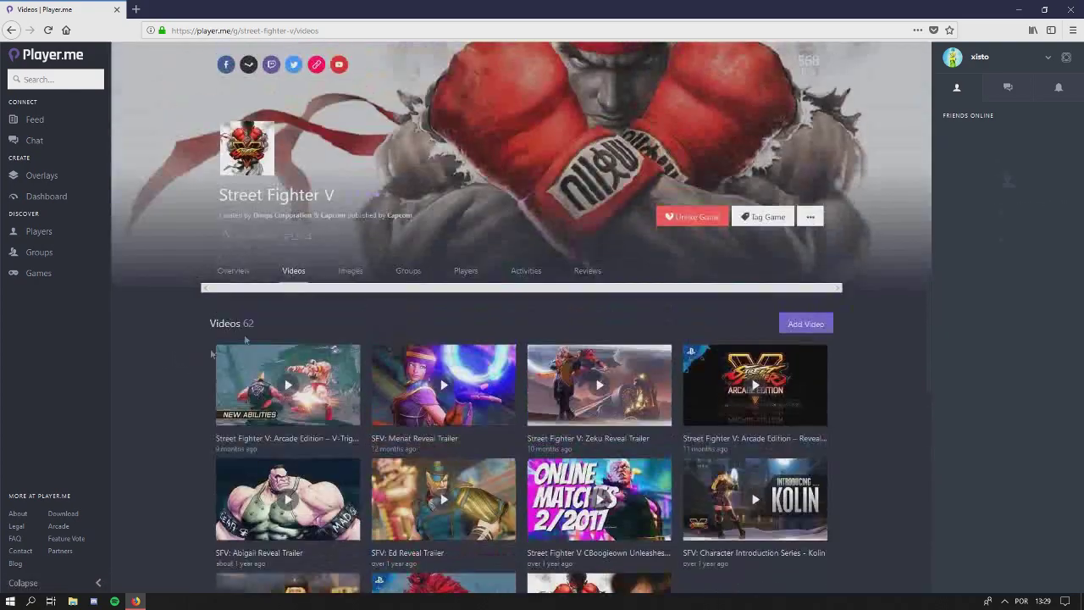
scroll(339, 373, "down", 3)
scroll(689, 350, "down", 3)
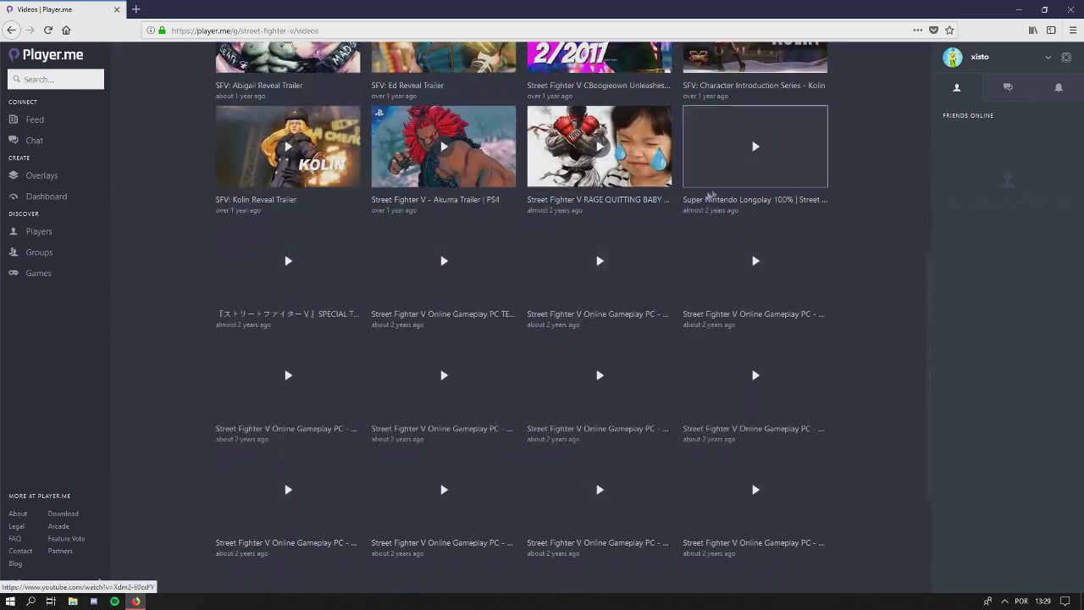
scroll(602, 305, "up", 6)
left_click(349, 271)
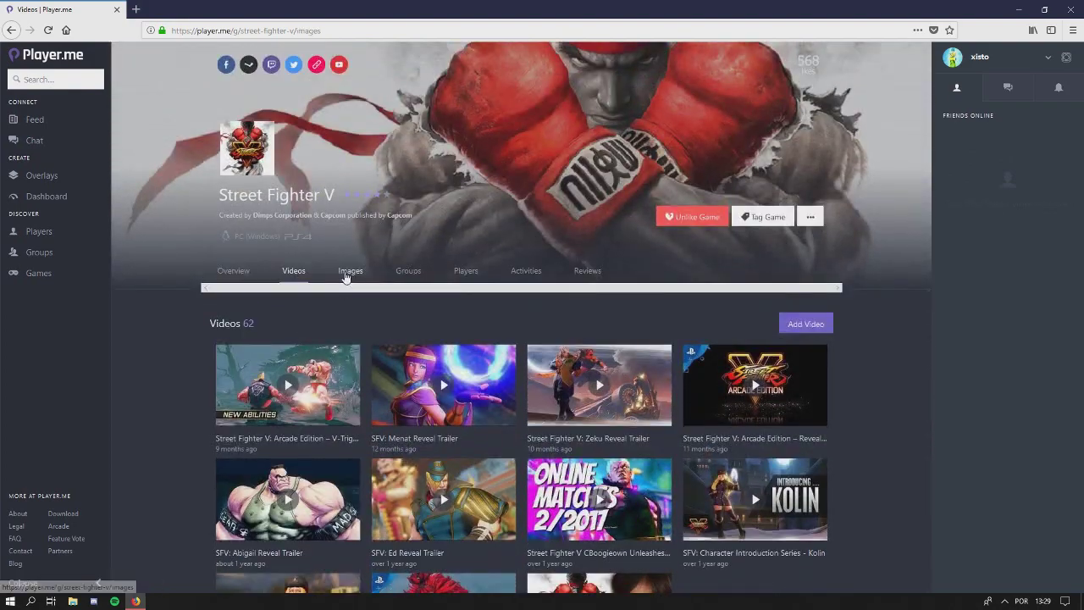
Browse the Street Fighter V Groups list of 21 groups, such as AreaDaLuta and Gorgonauts
left_click(408, 272)
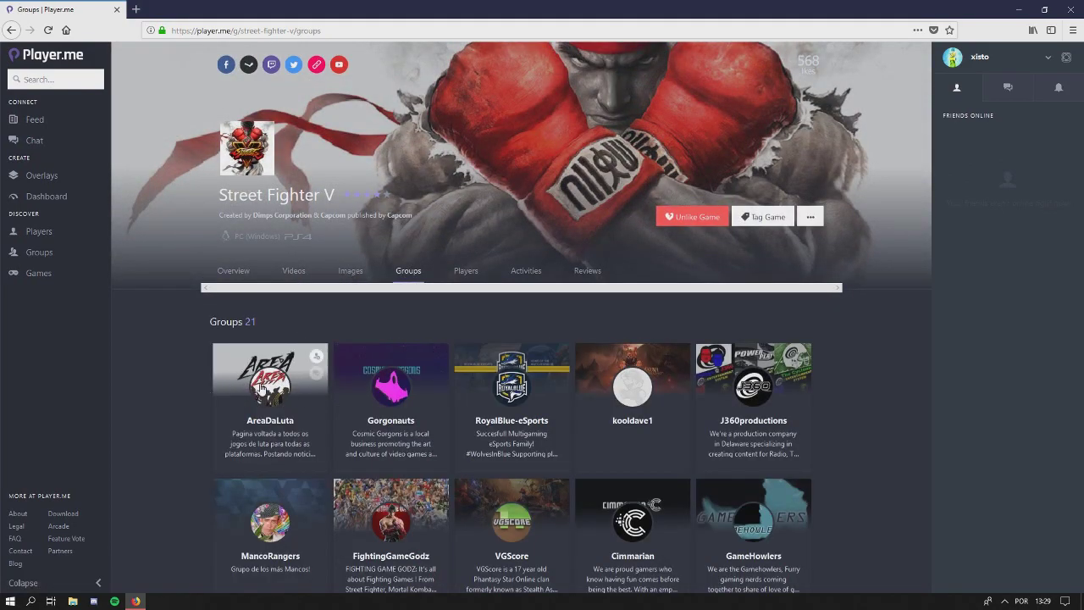
scroll(262, 390, "down", 3)
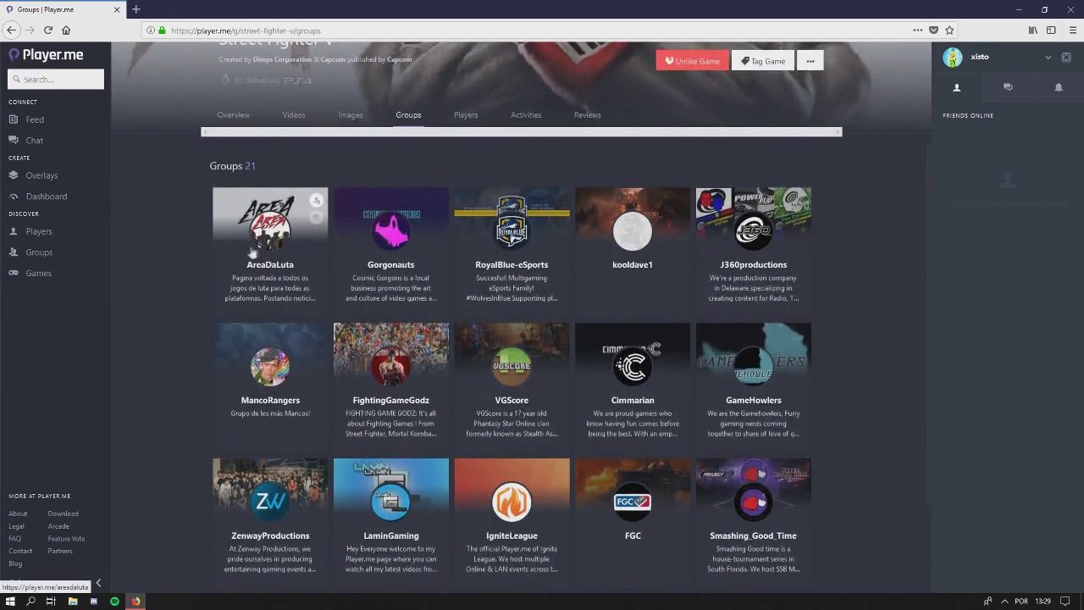
scroll(193, 267, "up", 1)
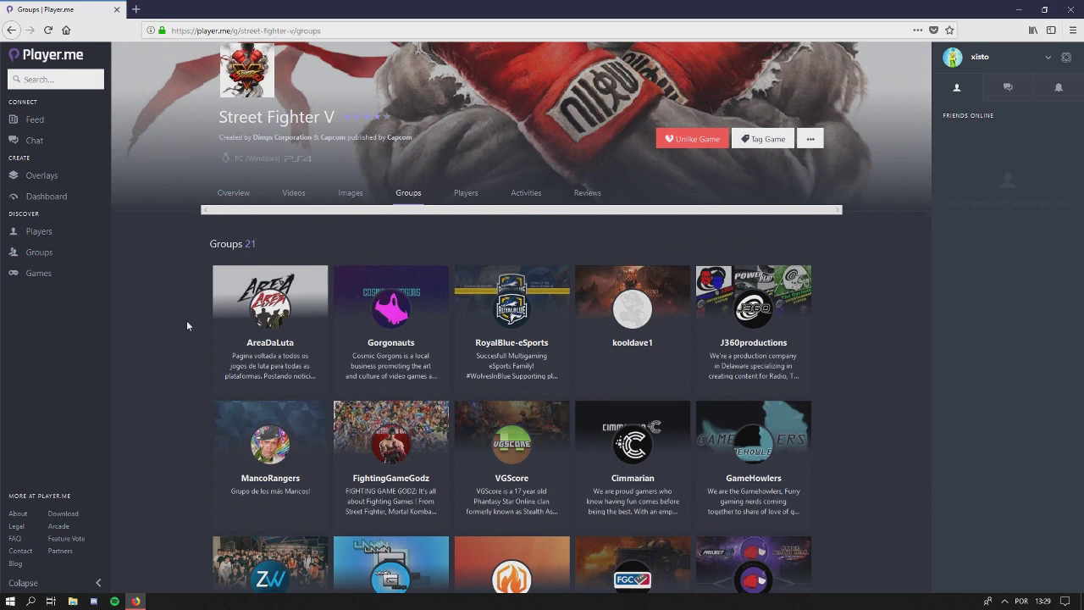
scroll(180, 346, "up", 1)
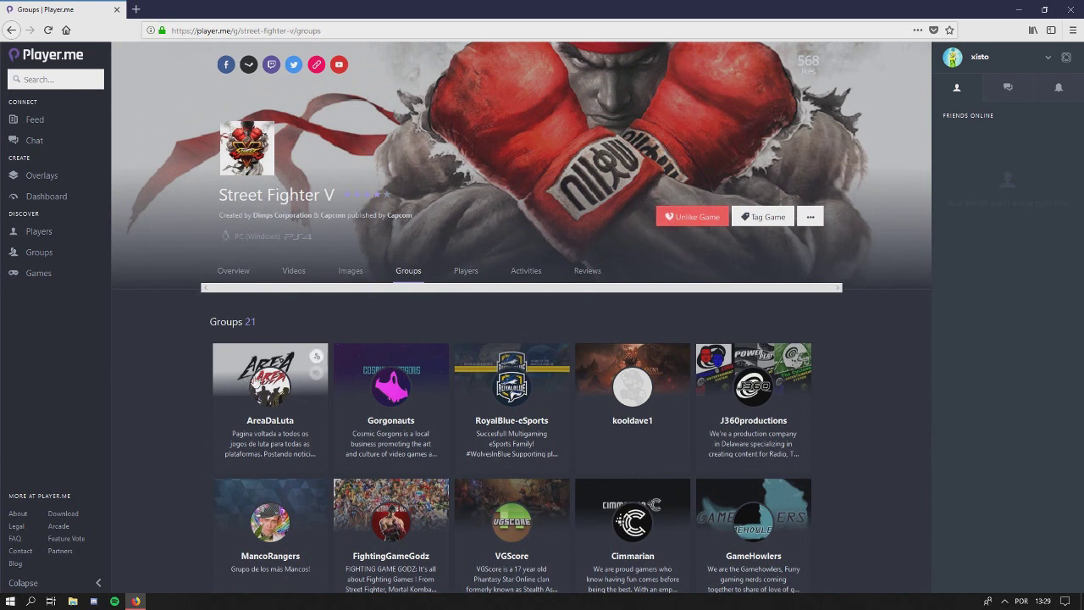
scroll(169, 373, "down", 3)
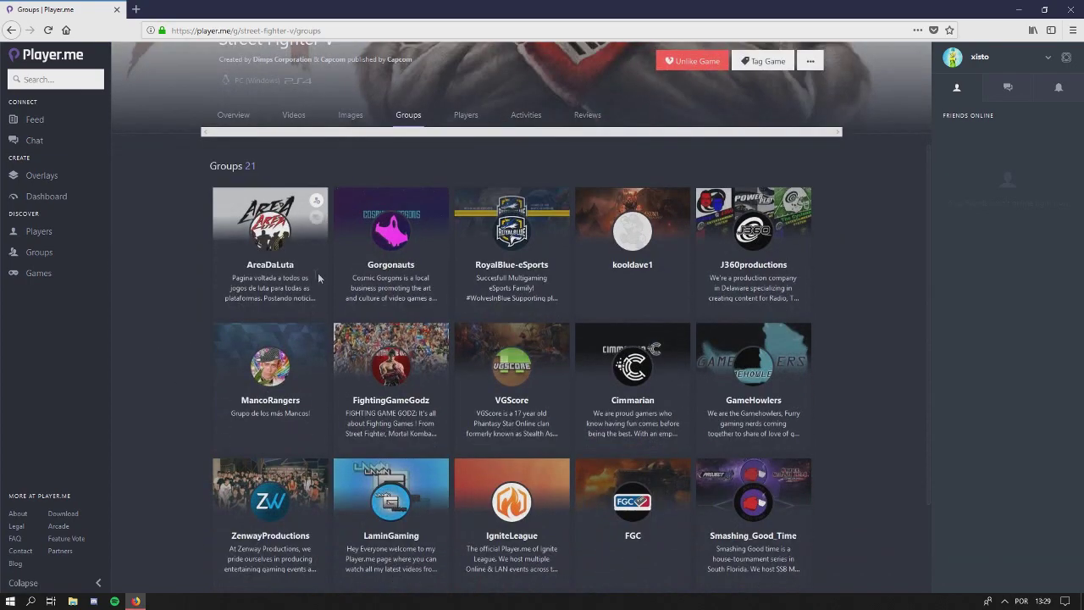
scroll(153, 349, "down", 3)
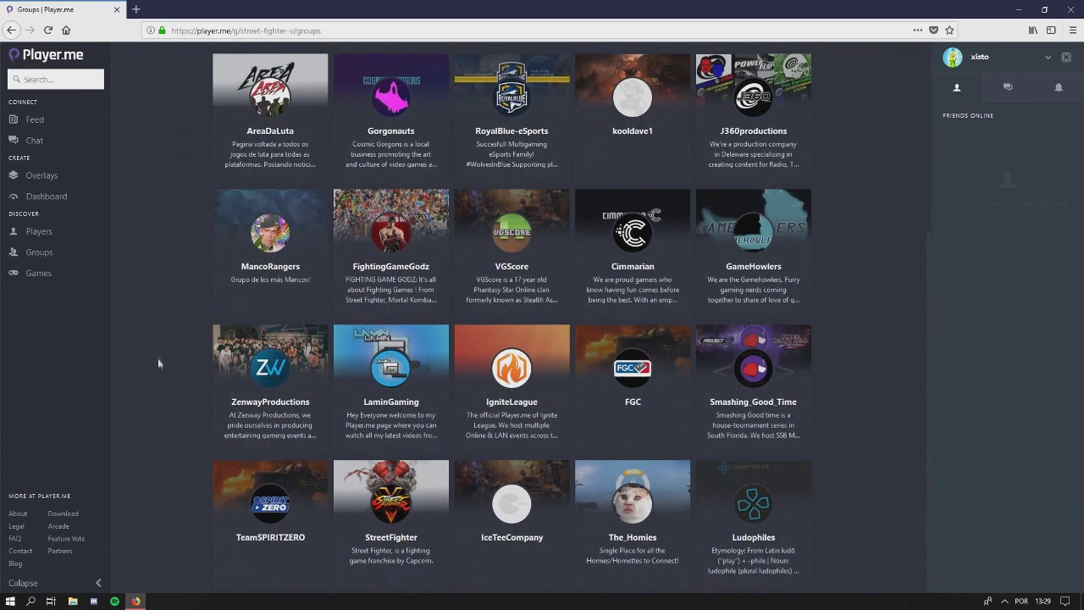
scroll(159, 361, "down", 3)
scroll(163, 366, "up", 3)
scroll(166, 368, "down", 3)
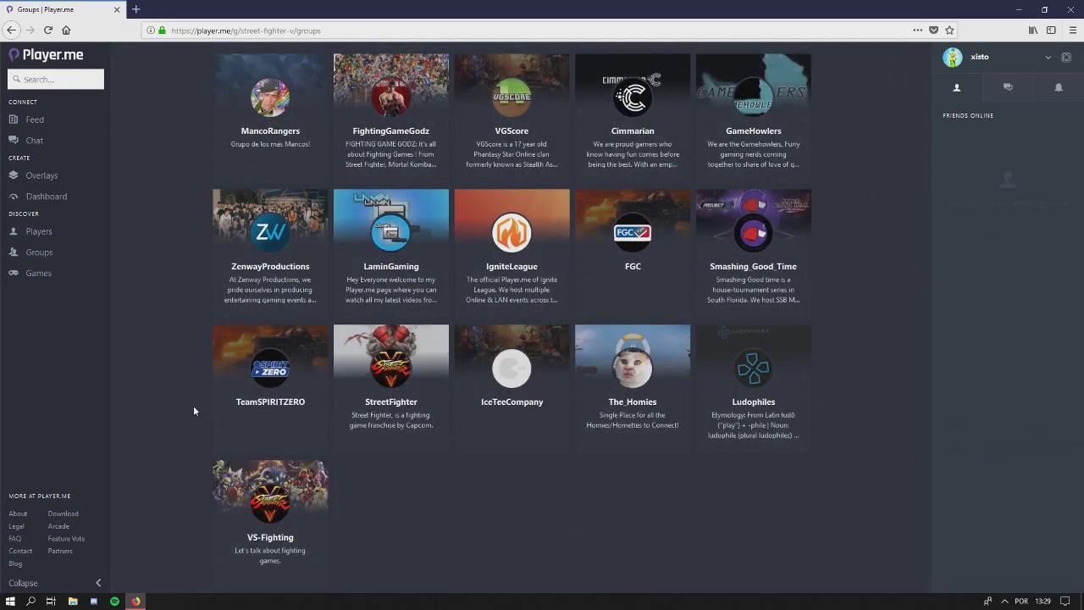
scroll(191, 404, "up", 8)
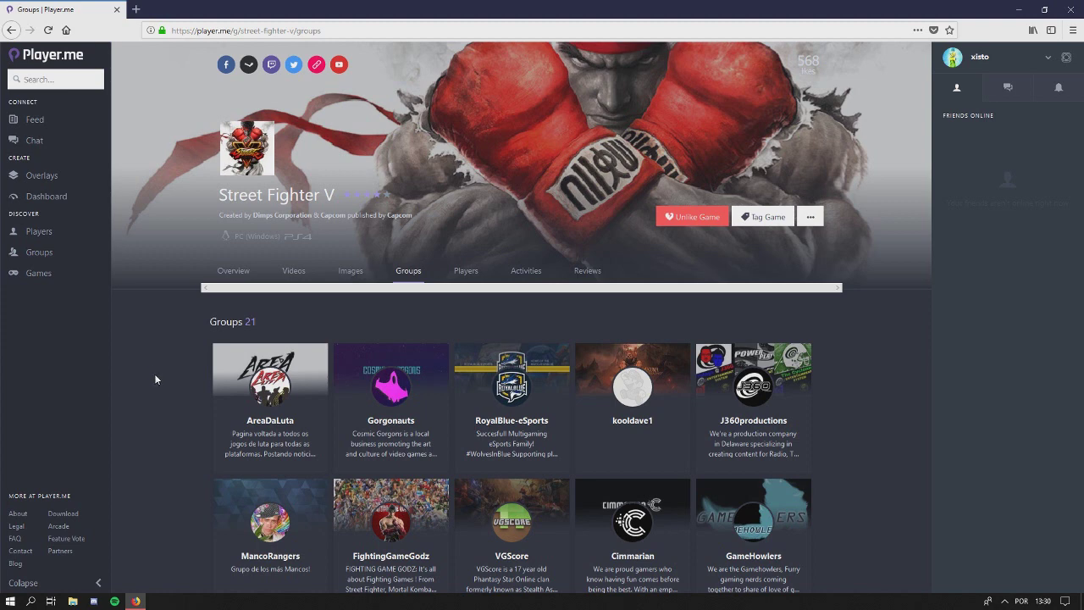
View Street Fighter V's players, scroll its Latest Activity feed, then bring up its 2 reviews
left_click(465, 274)
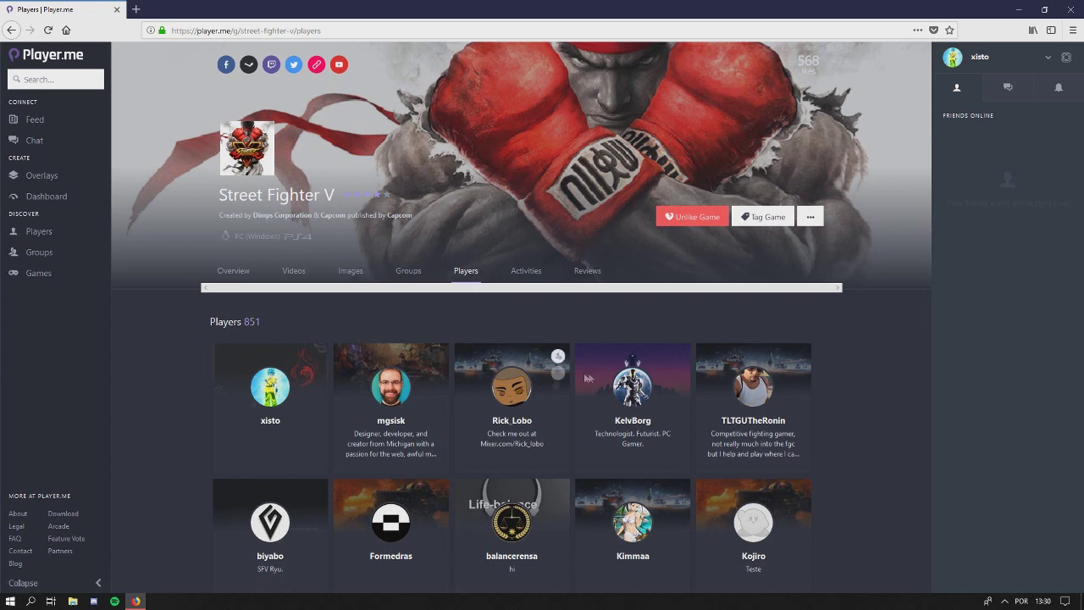
left_click(519, 275)
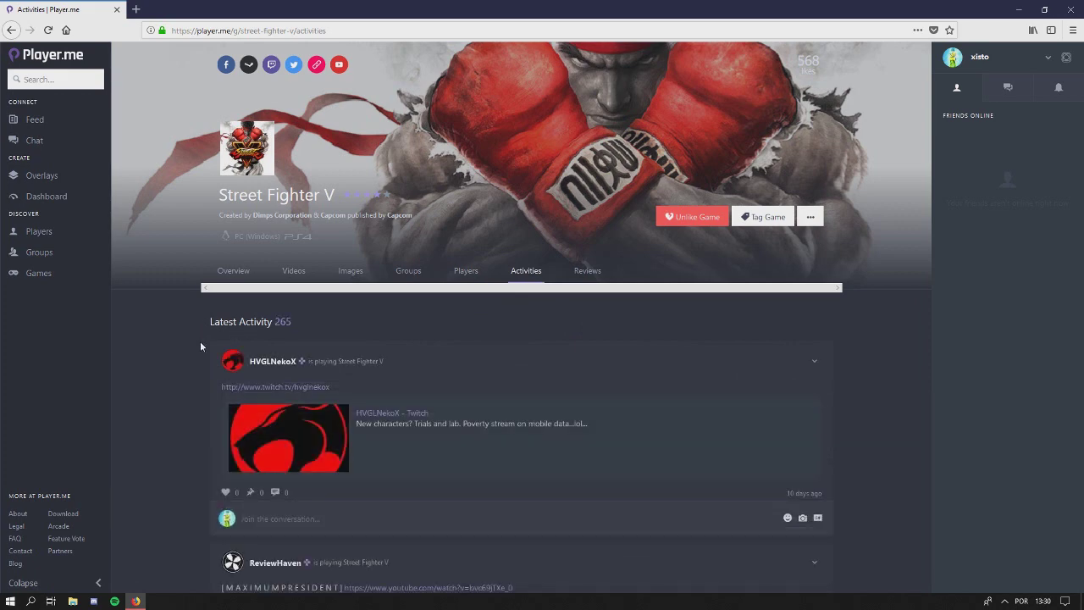
scroll(181, 350, "down", 2)
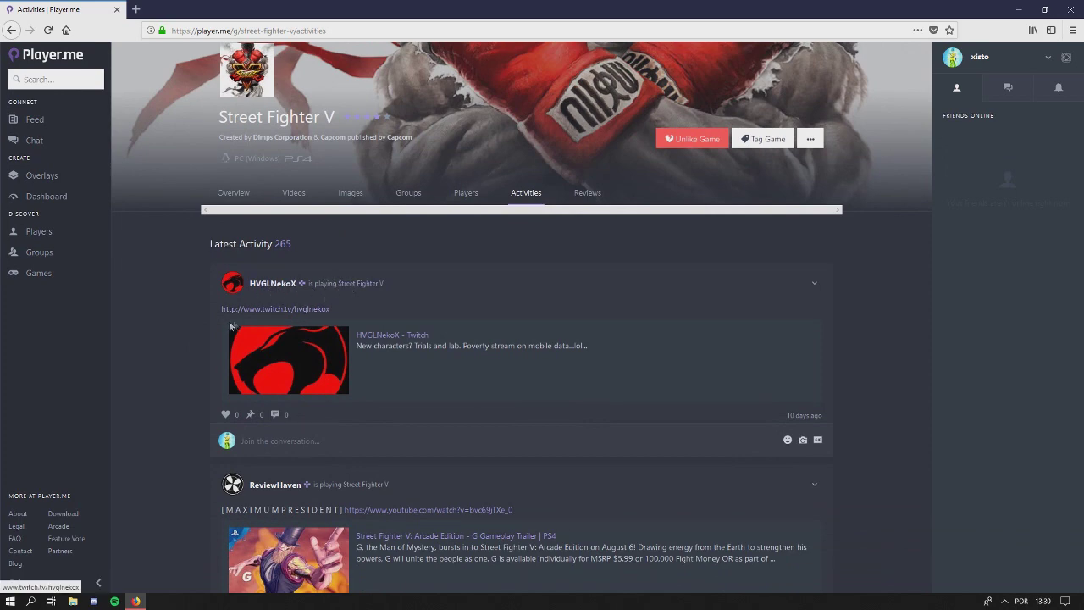
scroll(201, 351, "down", 6)
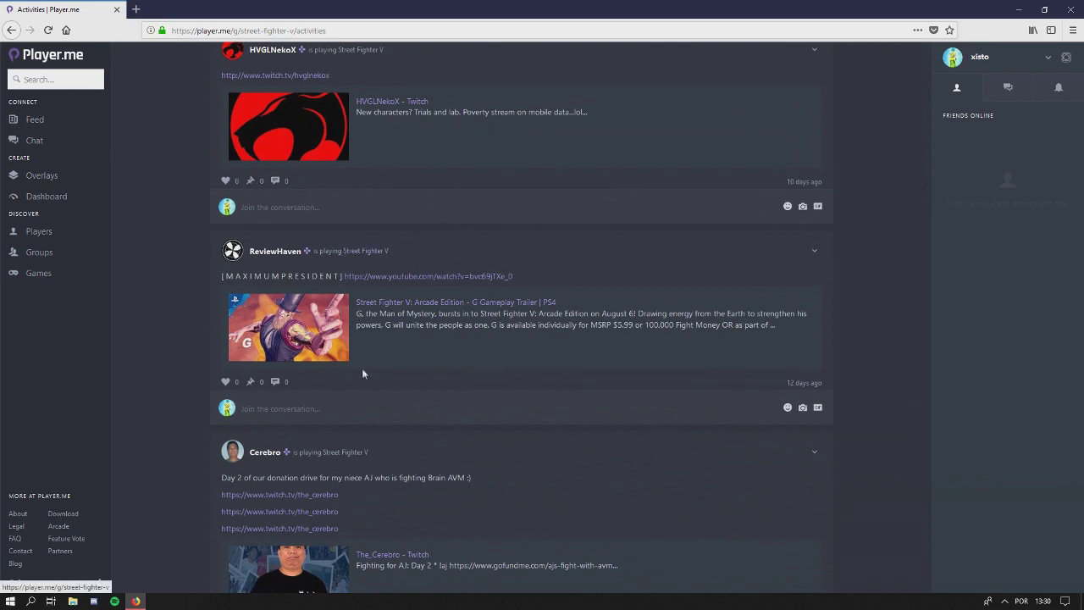
scroll(178, 426, "down", 5)
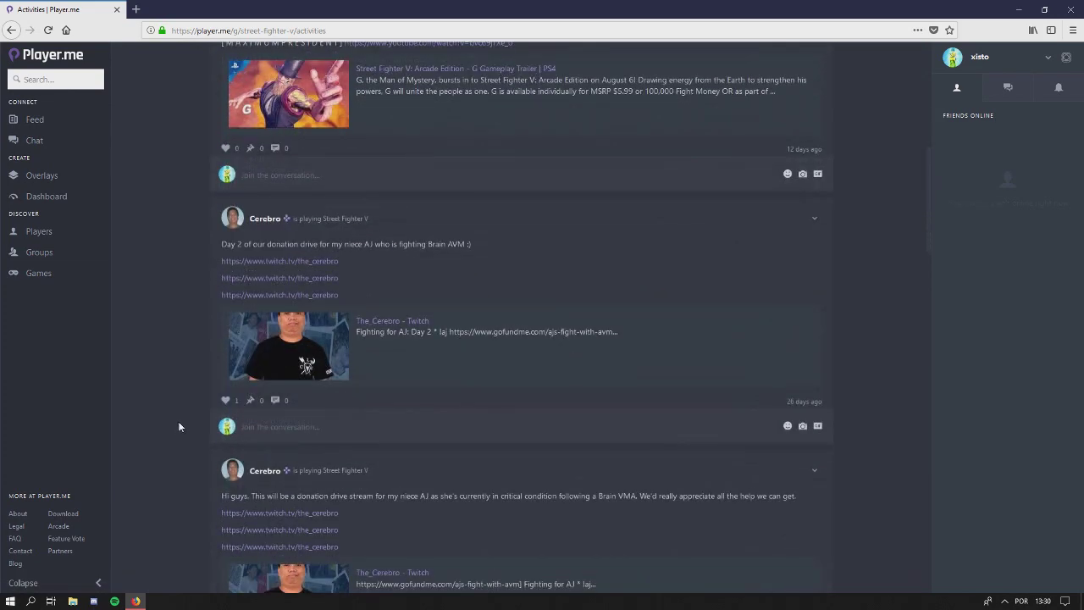
scroll(178, 419, "up", 10)
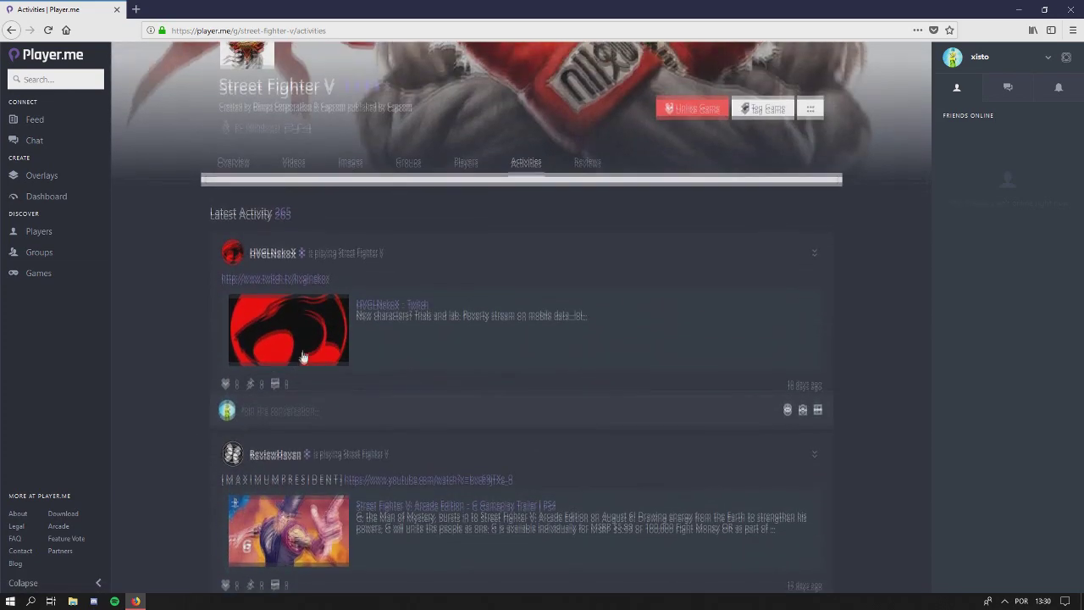
scroll(368, 368, "down", 5)
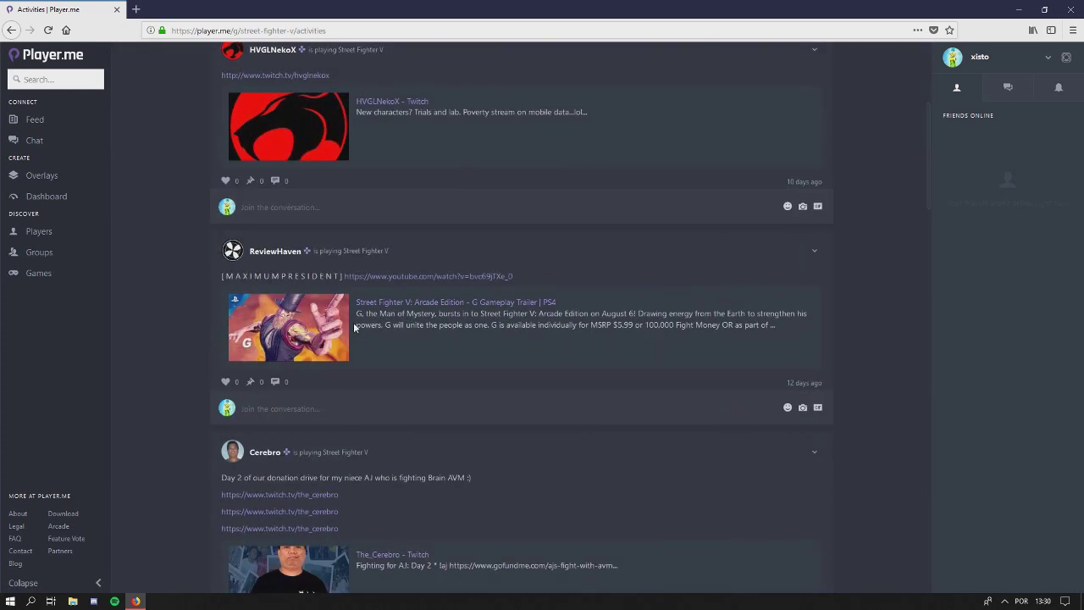
scroll(198, 369, "down", 7)
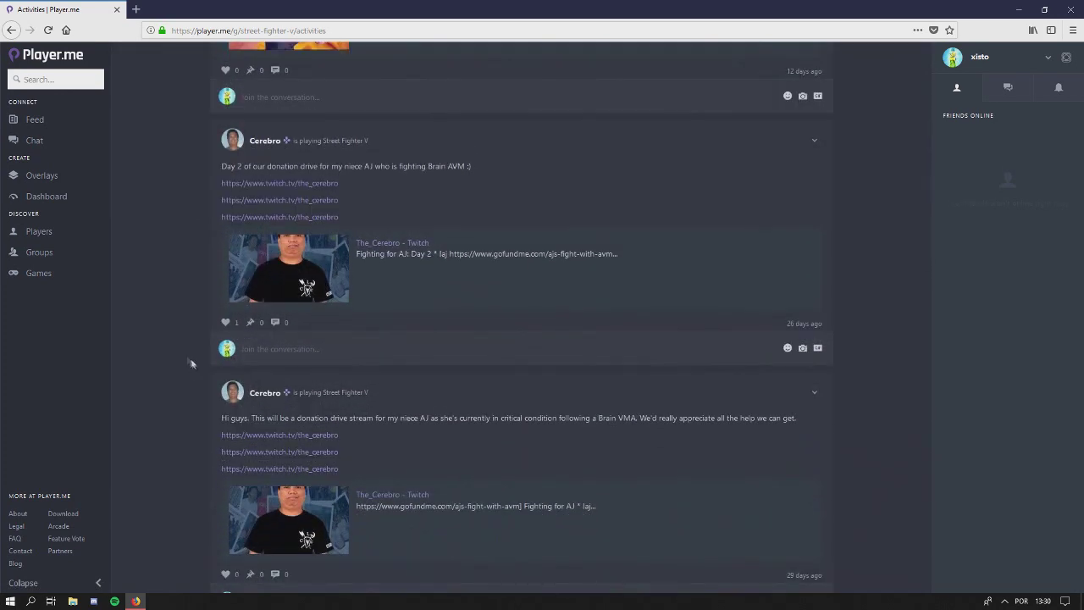
scroll(177, 351, "down", 9)
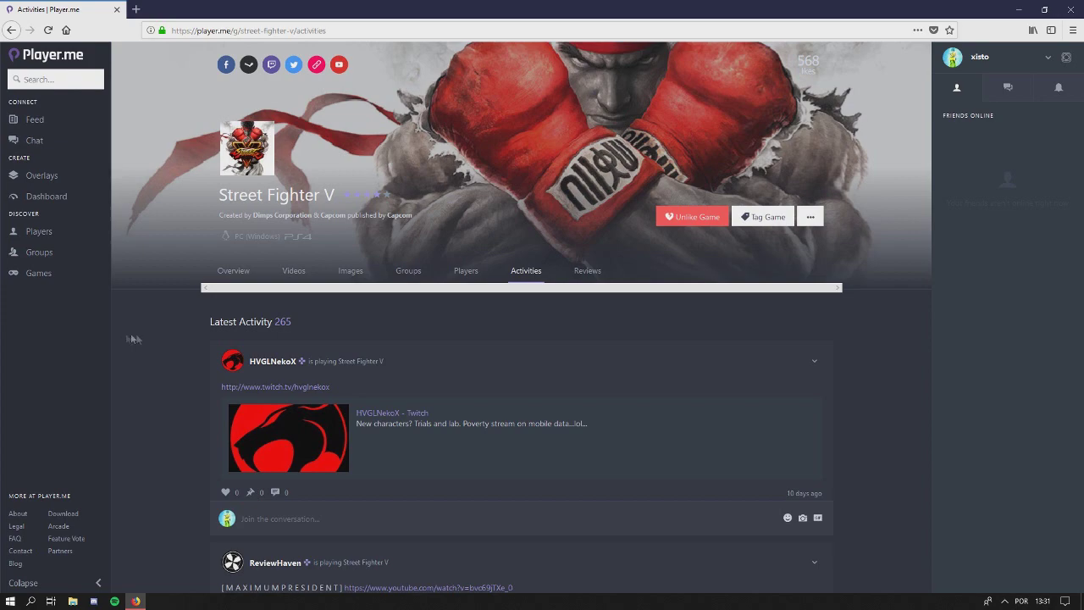
left_click(590, 271)
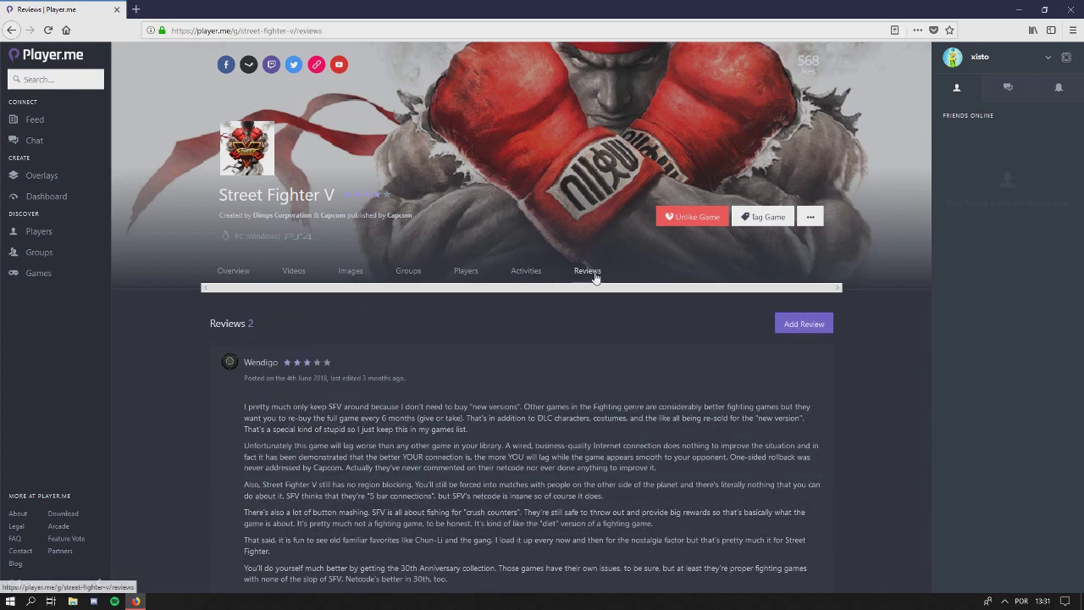
Read through Wendigo's review with its Pros and Cons, then return to your profile
scroll(142, 334, "down", 4)
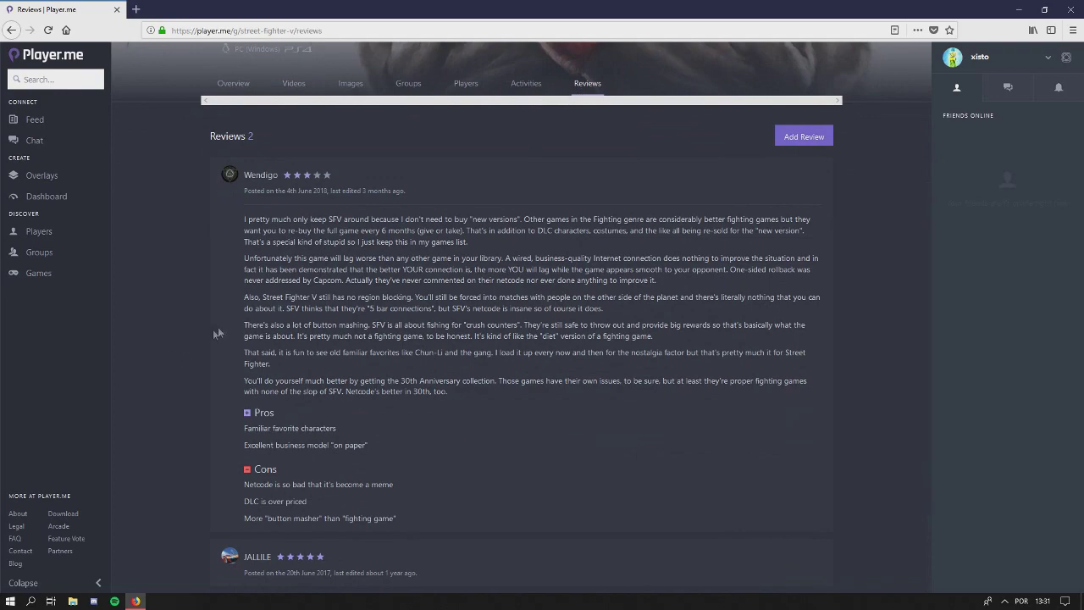
scroll(208, 369, "up", 3)
scroll(187, 376, "down", 3)
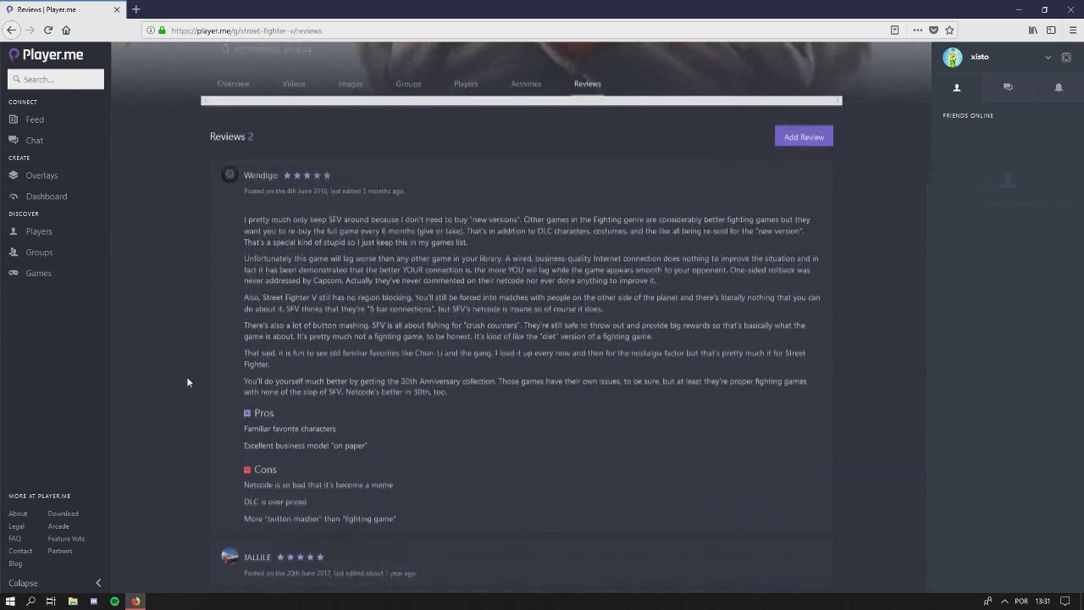
scroll(187, 375, "up", 4)
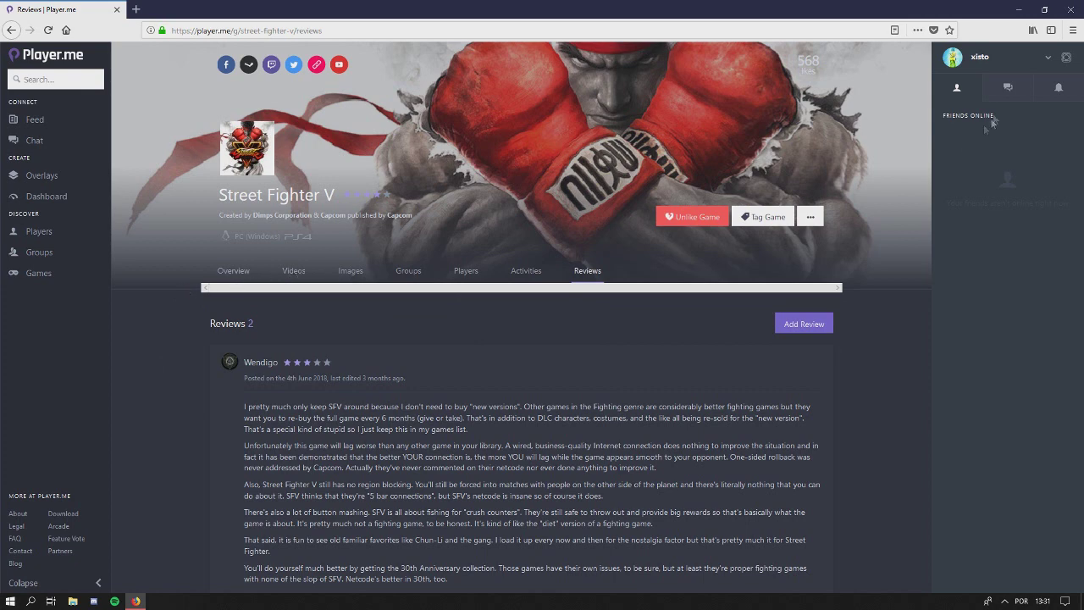
left_click(951, 57)
Check your profile's Games list, then view About with basic information and 4 achievements
left_click(589, 226)
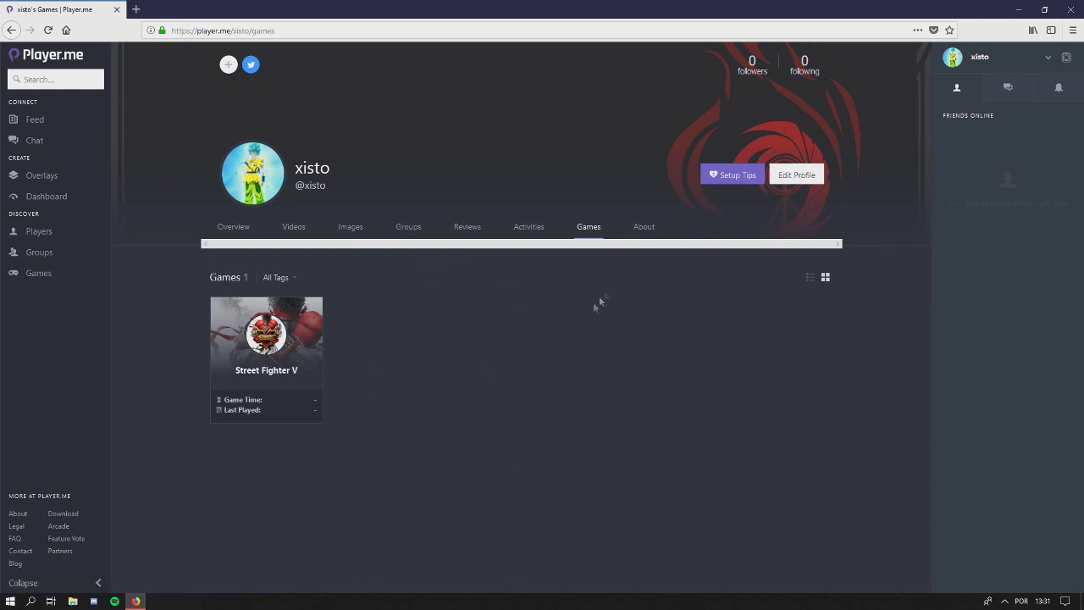
left_click(644, 227)
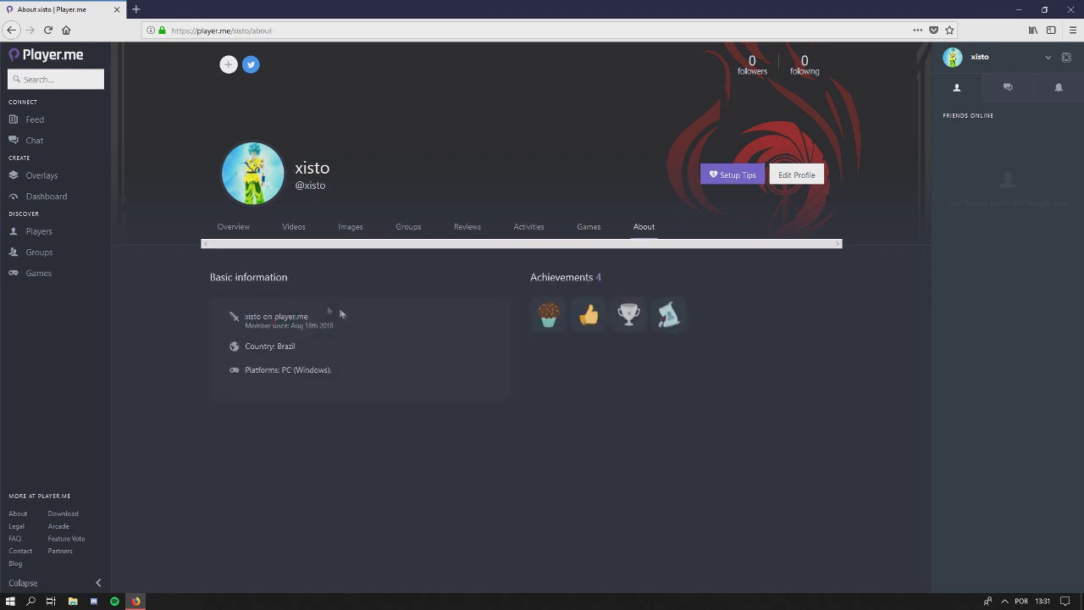
scroll(679, 299, "down", 3)
scroll(553, 344, "up", 3)
Open Edit Profile and look through the Other Equipment, Short Bio and Long Bio fields
left_click(796, 175)
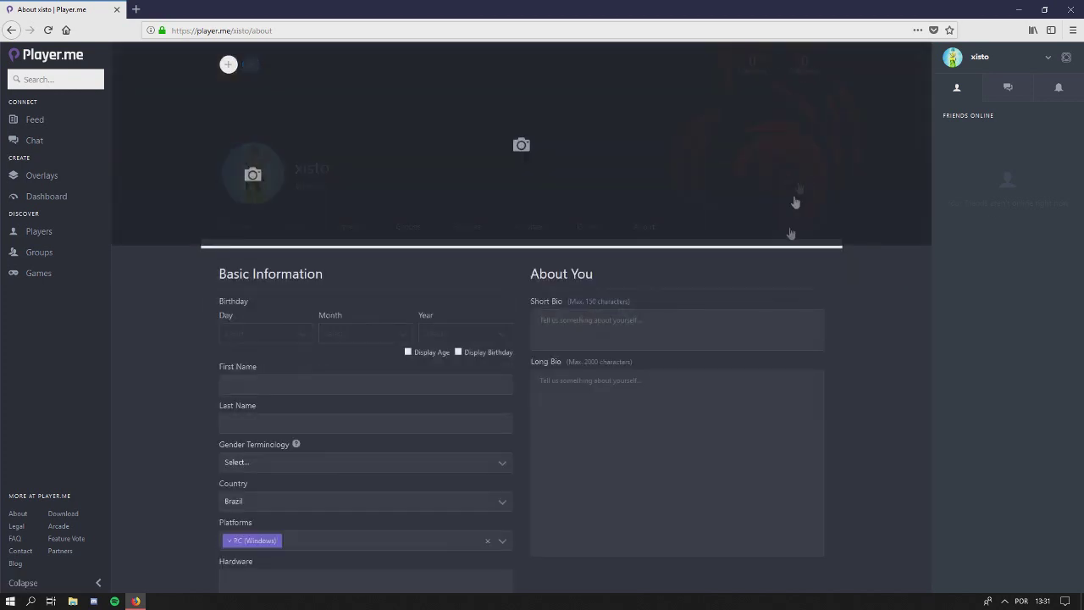
scroll(604, 298, "down", 3)
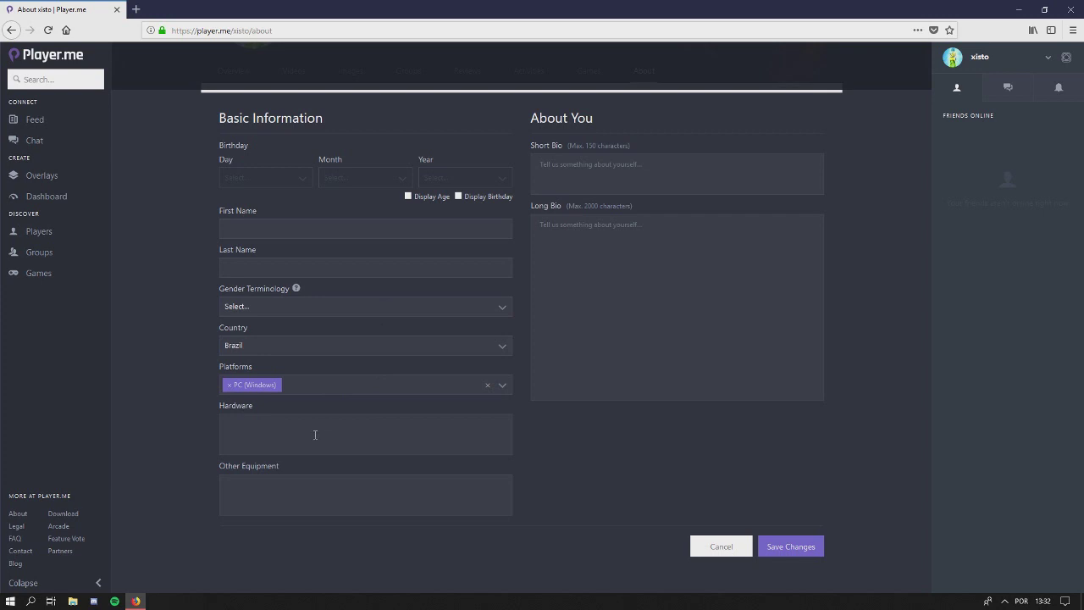
left_click(289, 494)
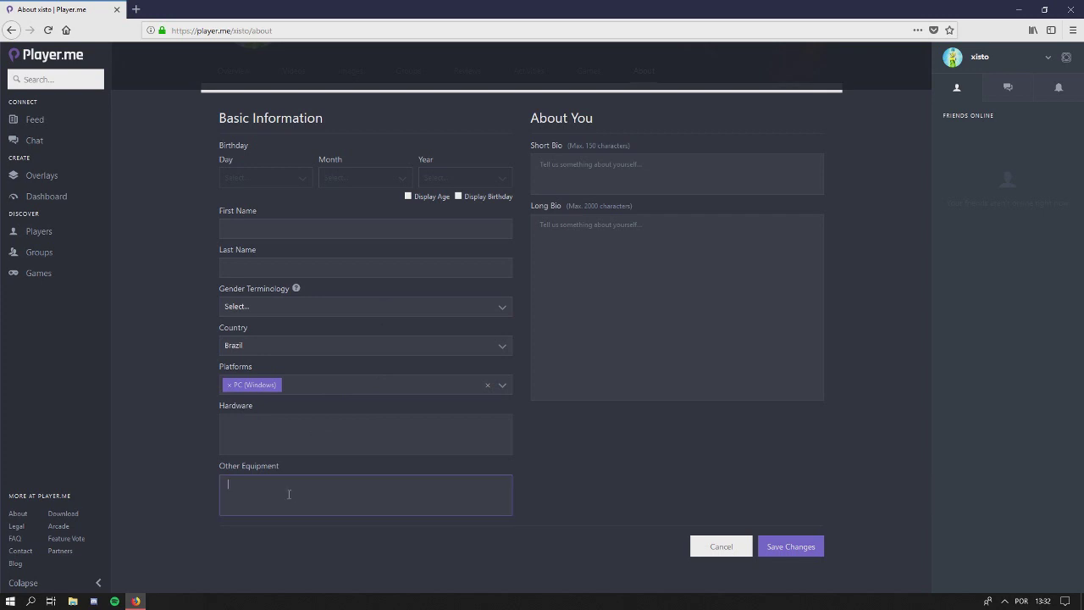
left_click(630, 171)
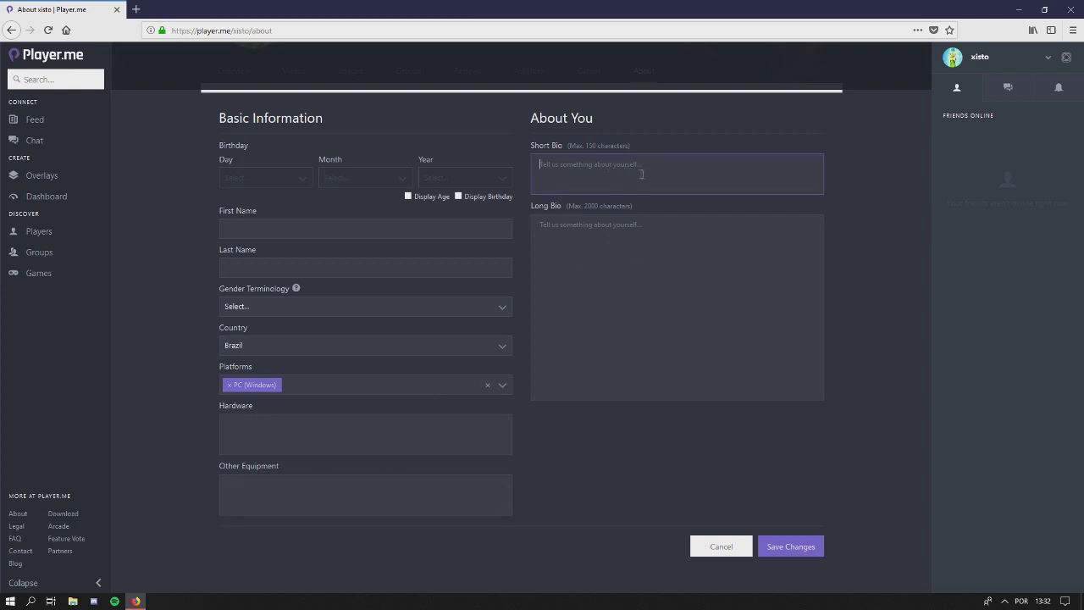
left_click(605, 252)
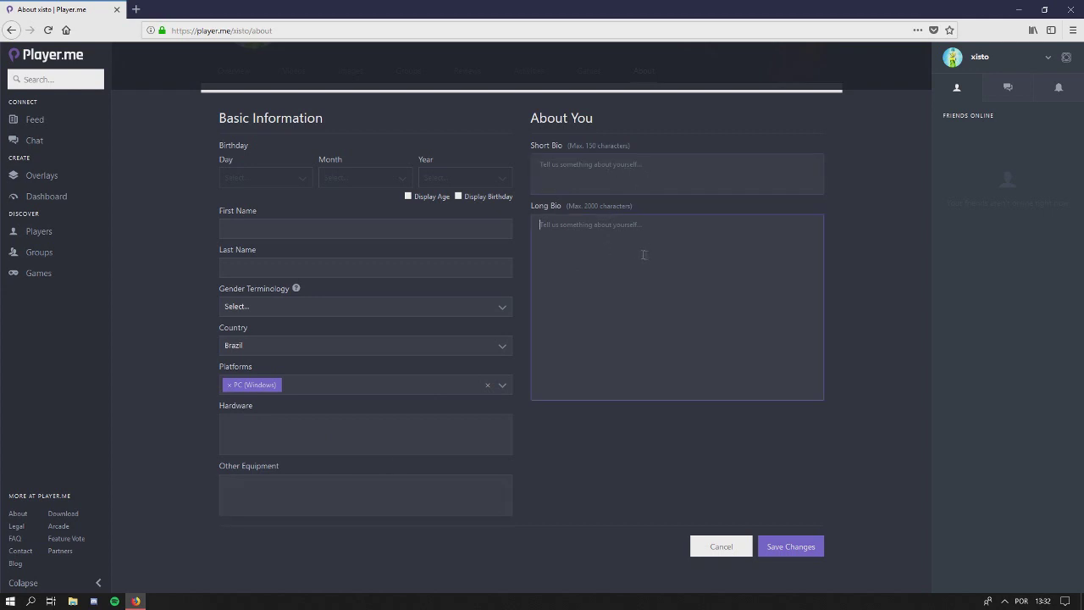
scroll(793, 436, "up", 3)
Leave the profile form unsaved and open Setup Tips from the profile overview
left_click(738, 423)
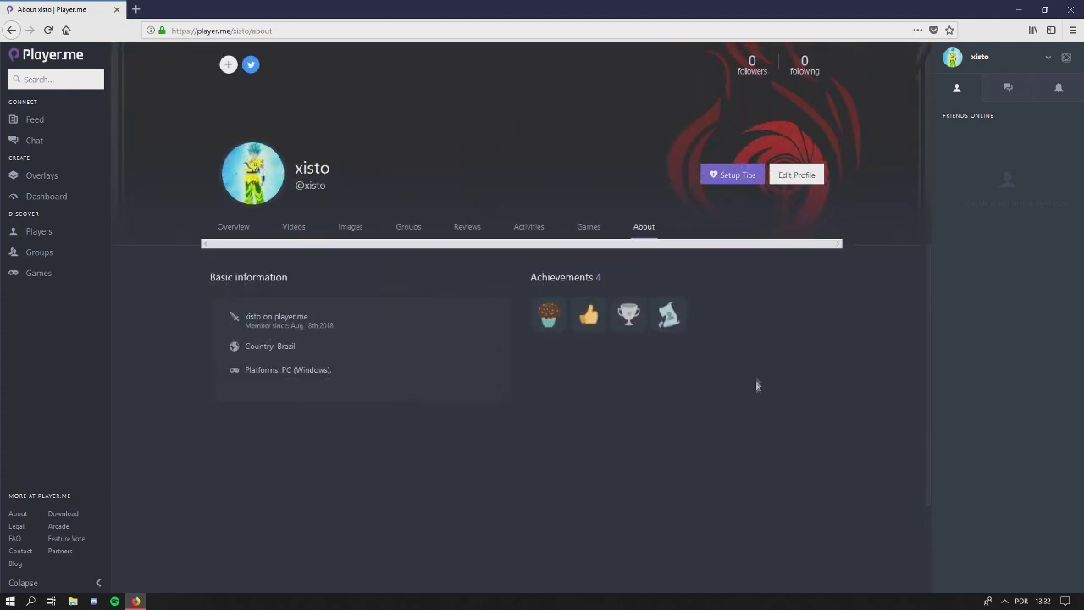
left_click(231, 227)
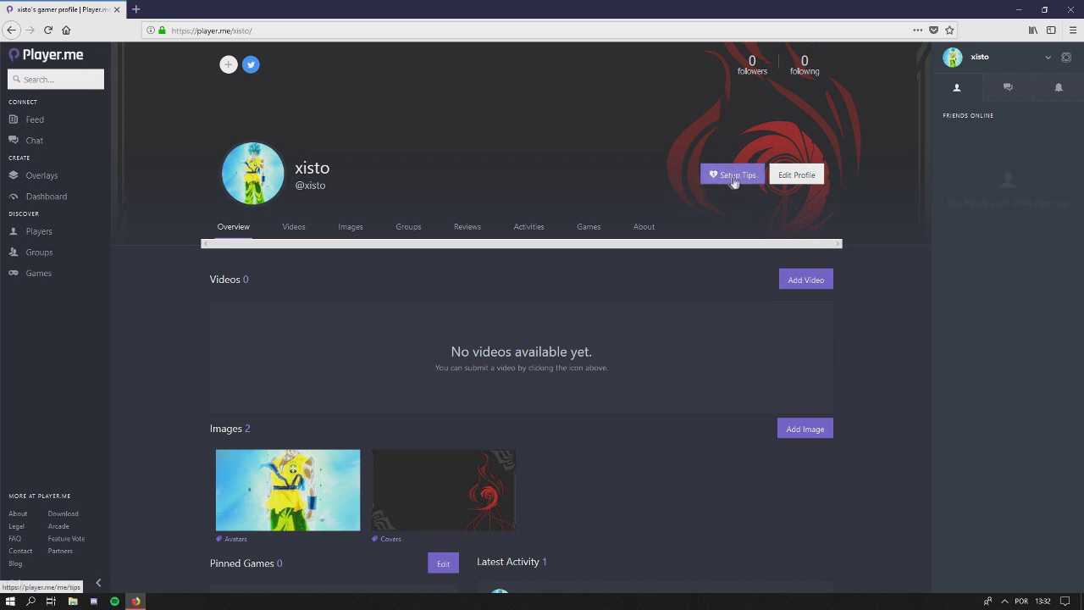
left_click(728, 176)
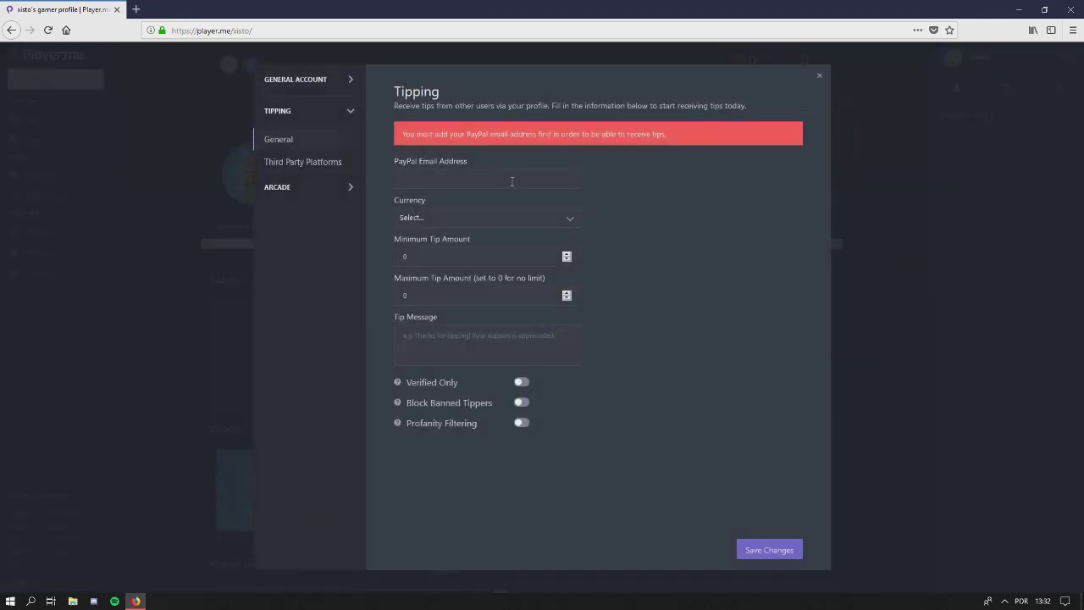
left_click(511, 180)
left_click(562, 221)
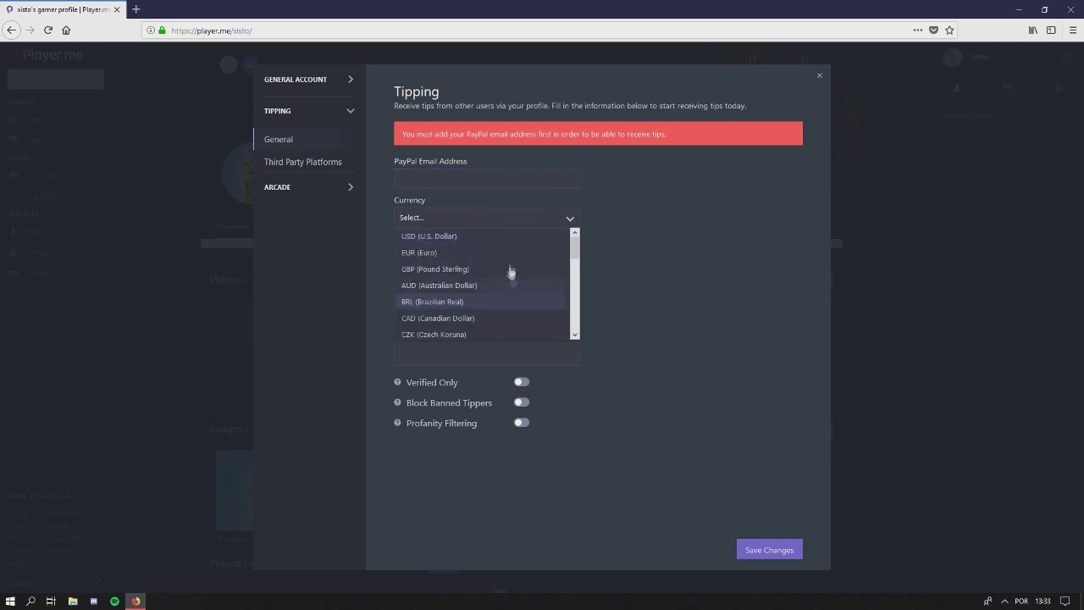
left_click(637, 220)
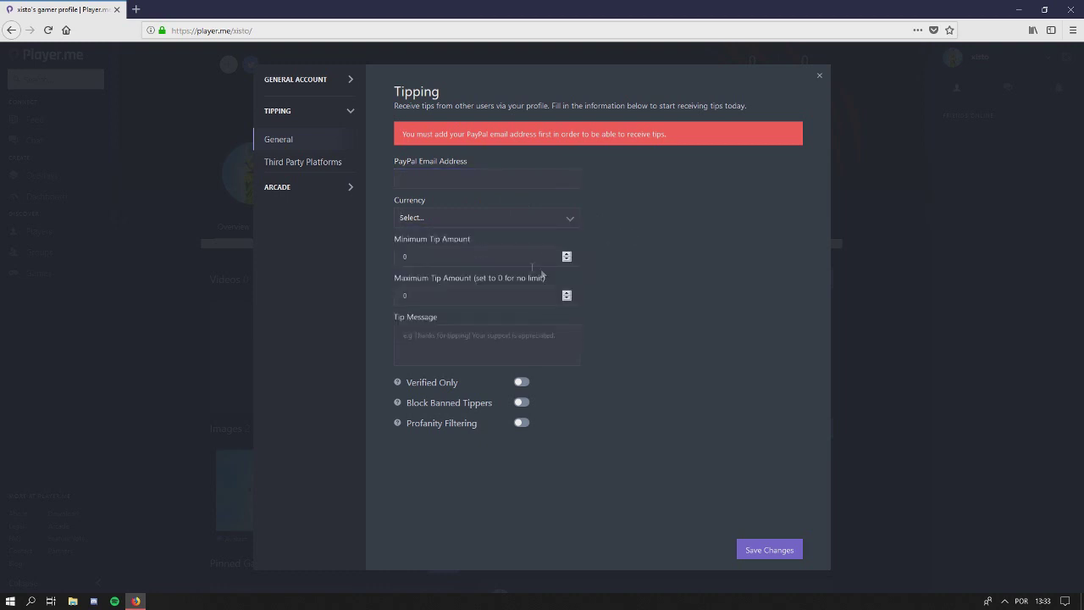
left_click(449, 300)
Enter 'muito obrigado' as the tip message and go to the Third Party Platform page
left_click(480, 347)
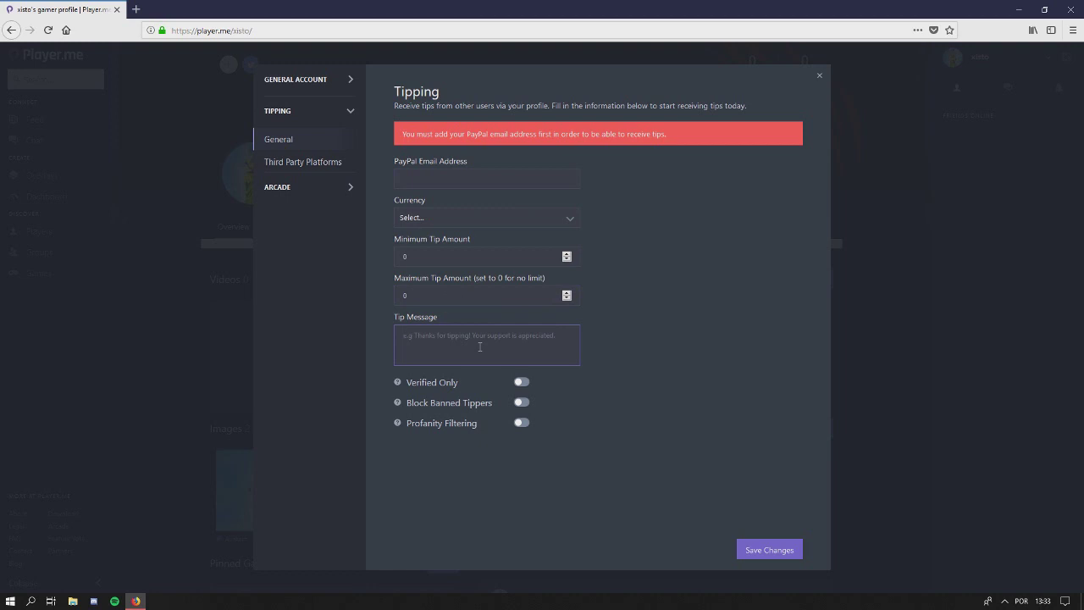
type("muito obrigado")
mouse_move(397, 384)
mouse_move(396, 404)
mouse_move(397, 424)
left_click(305, 162)
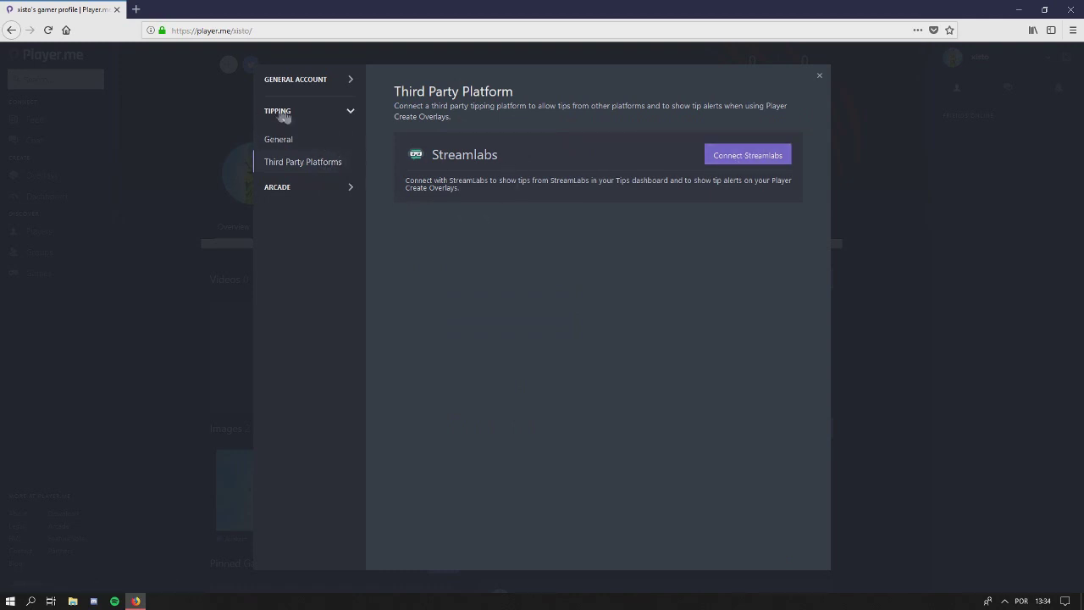
View the BoomTown arcade options, return to the Tipping form, and close the settings
left_click(282, 187)
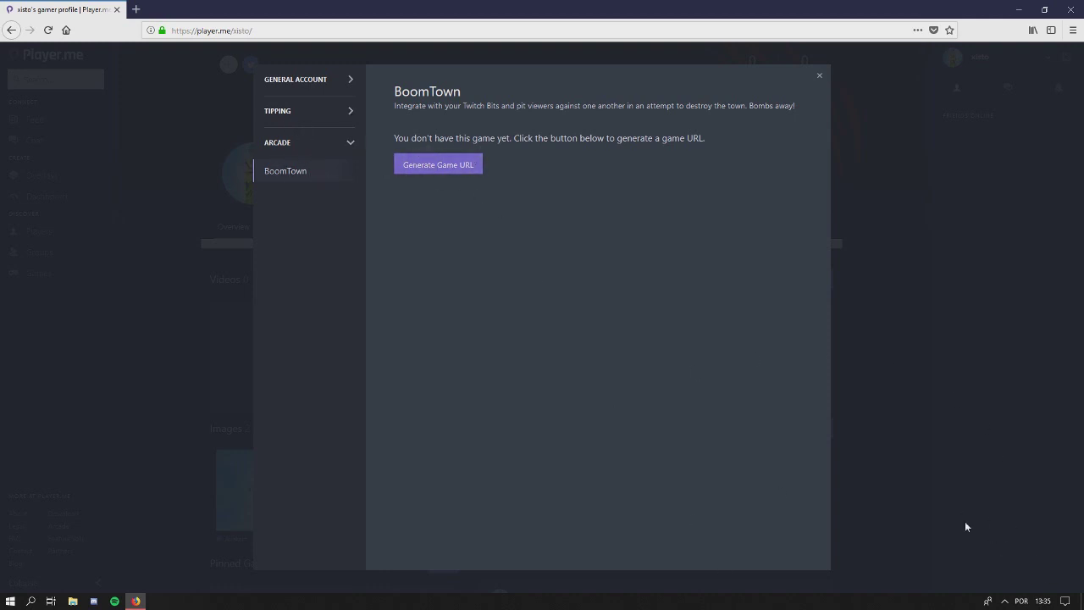
left_click(298, 114)
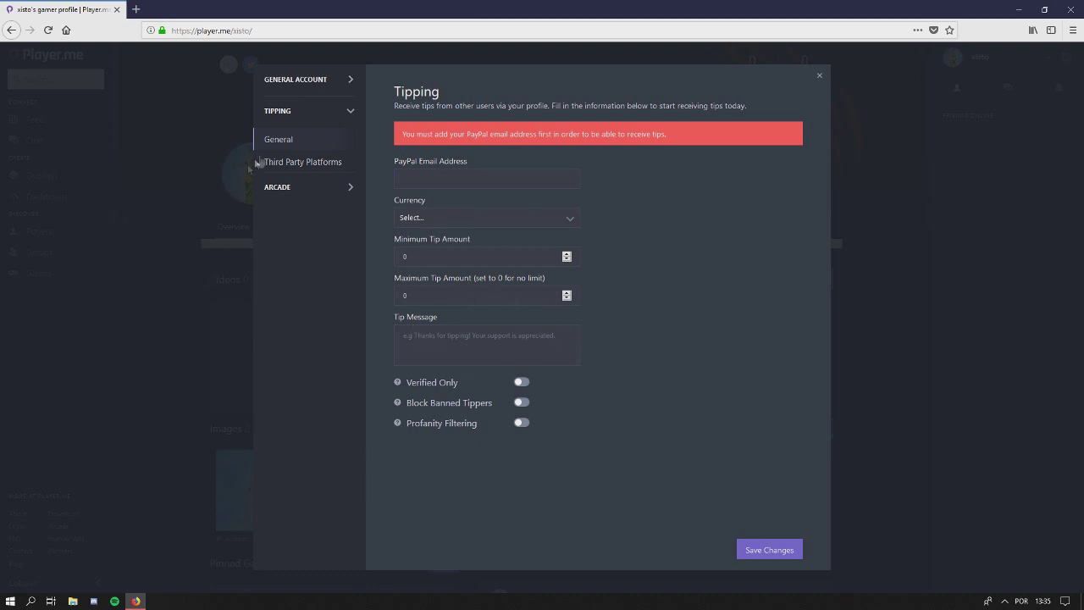
left_click(818, 77)
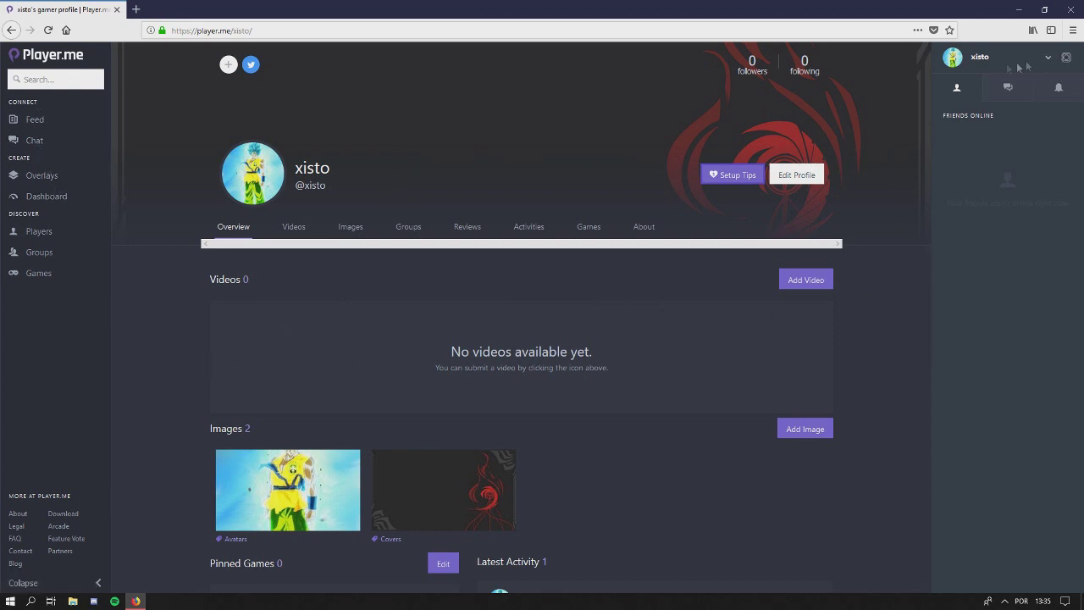
Open the user-name account menu and choose Settings
left_click(1048, 59)
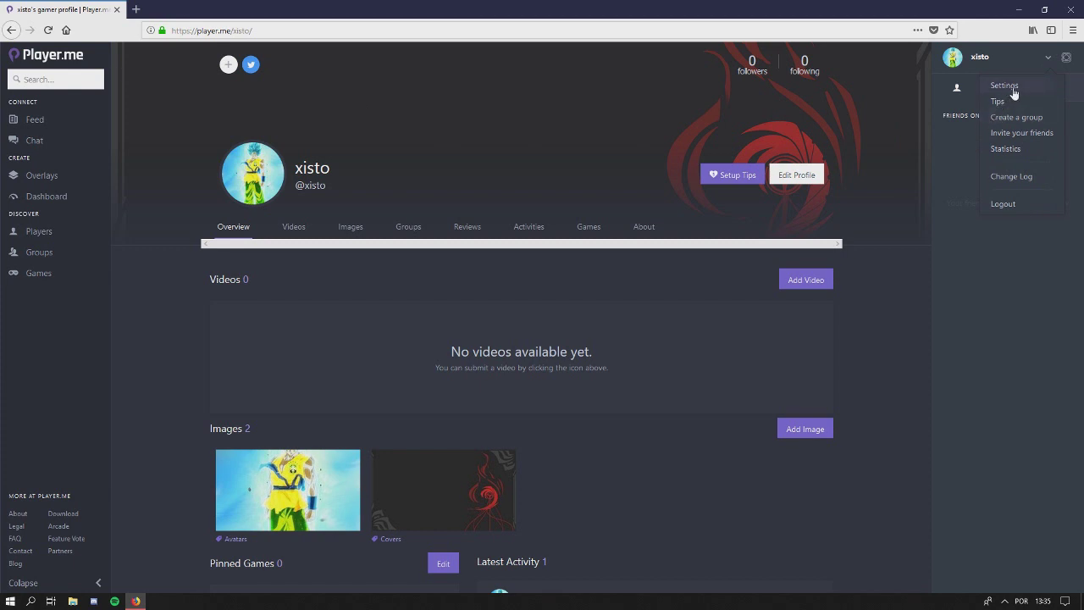
left_click(1010, 90)
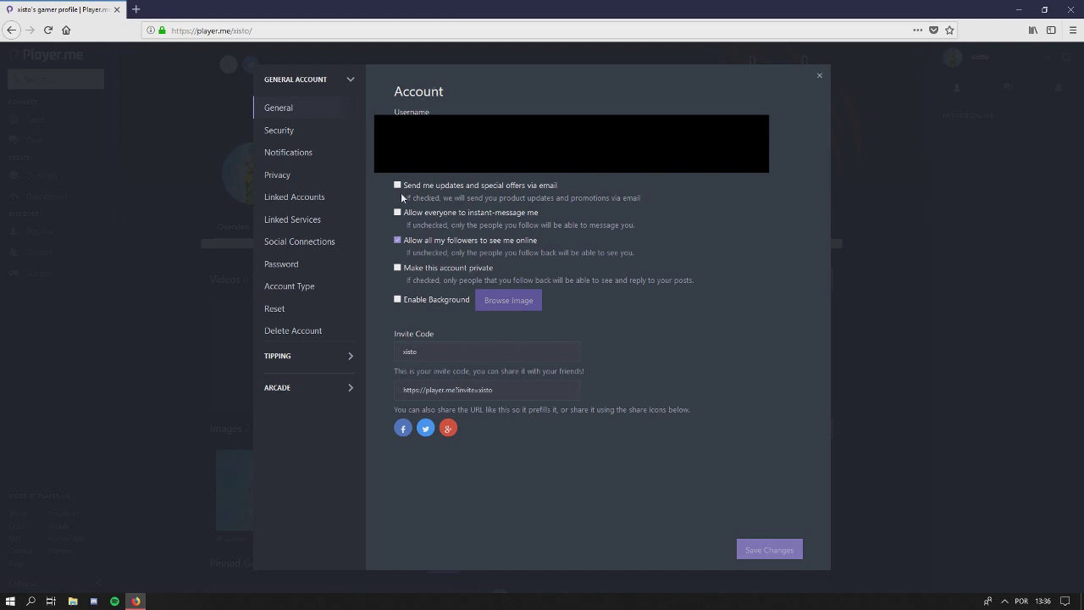
Toggle online visibility off and back on, check the invite code and link, then view Security
left_click(397, 240)
left_click(397, 239)
left_click(455, 358)
left_click(519, 391)
left_click(528, 403)
left_click(510, 390)
left_click(510, 443)
left_click(289, 135)
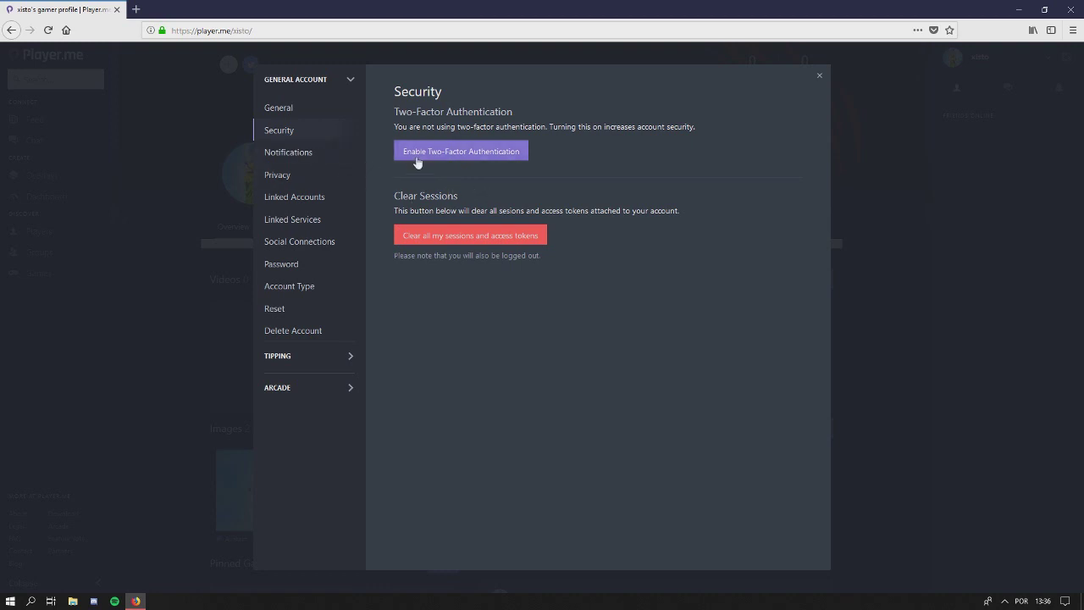
left_click(320, 161)
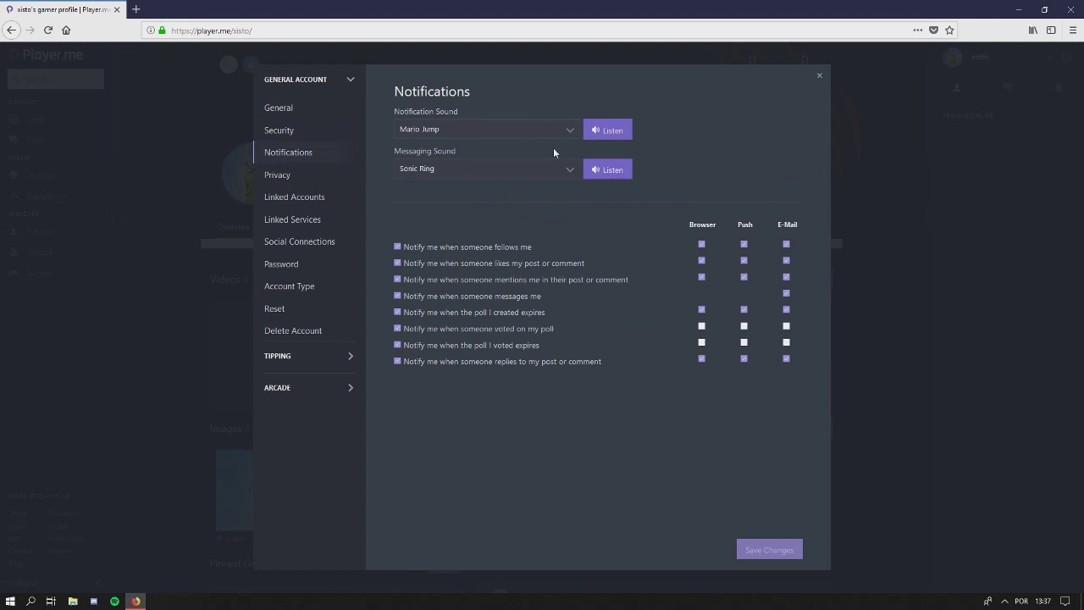
Switch the notification sound from Mario Jump to TF2 Hitsound, previewing it before and after
left_click(609, 130)
left_click(570, 130)
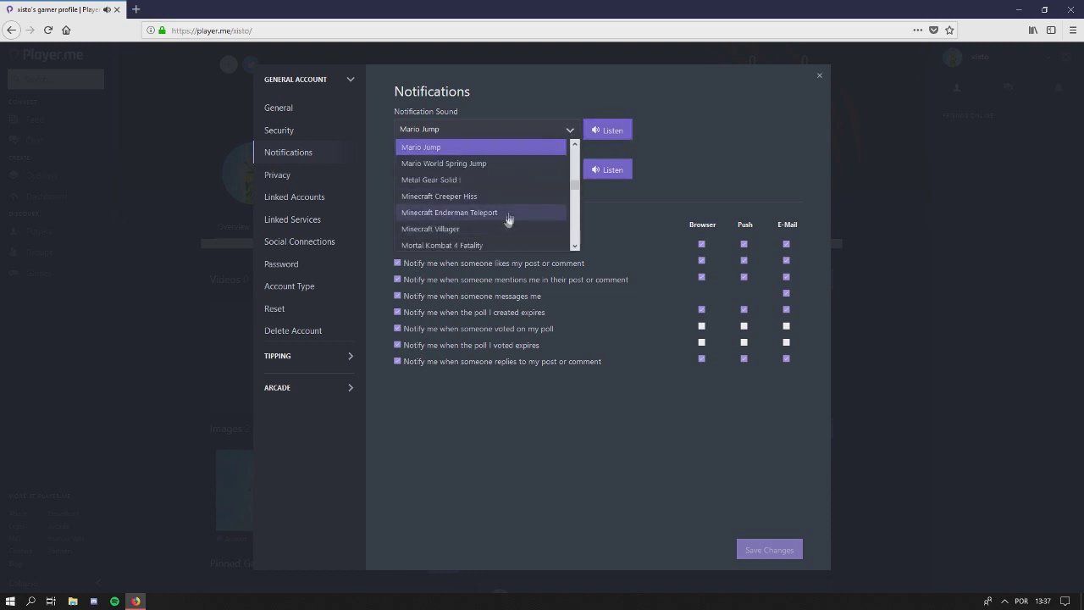
scroll(472, 231, "down", 3)
scroll(472, 231, "down", 5)
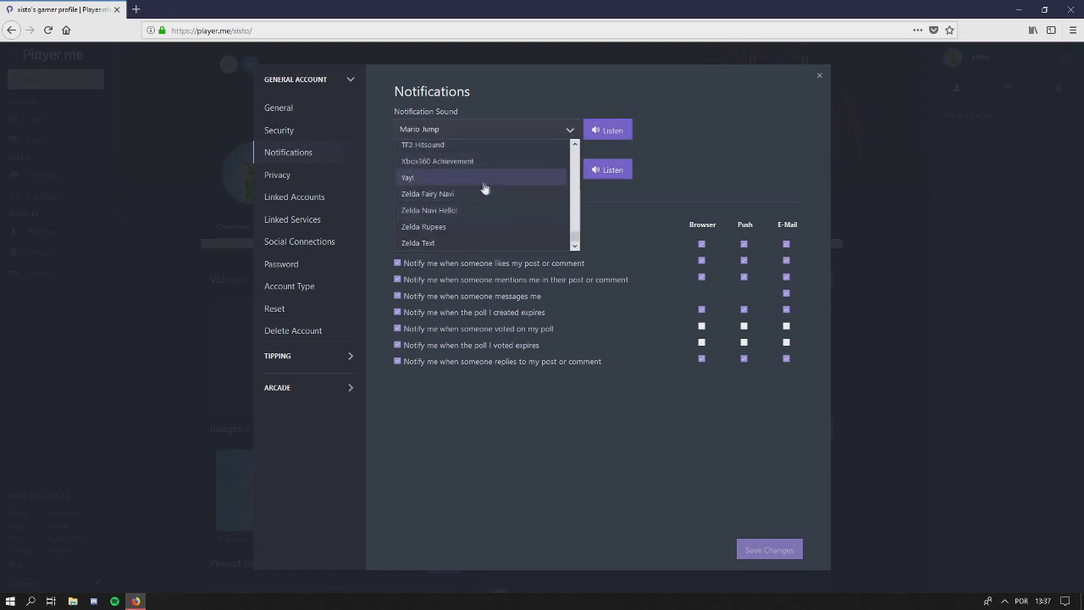
left_click(496, 212)
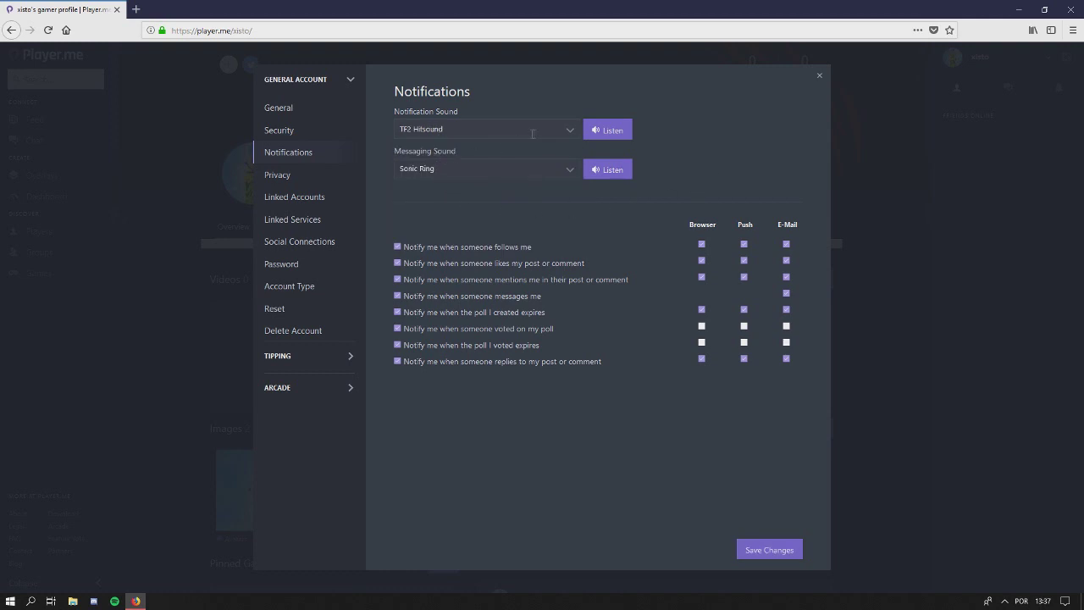
left_click(606, 129)
Preview both sounds and untick e-mail alerts for replies, expired polls, messages, mentions and follows
left_click(594, 133)
left_click(615, 169)
left_click(787, 359)
left_click(786, 311)
left_click(786, 294)
left_click(787, 278)
left_click(786, 245)
Check the Privacy page's Hidden and Blocked lists, then go to Linked Accounts
left_click(289, 179)
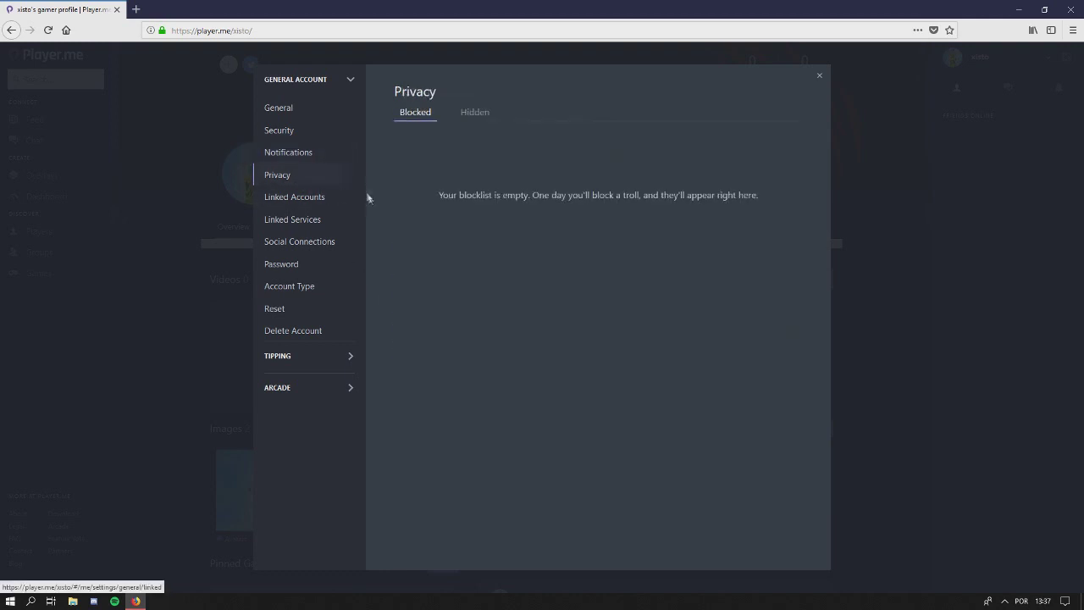
left_click(474, 111)
left_click(417, 112)
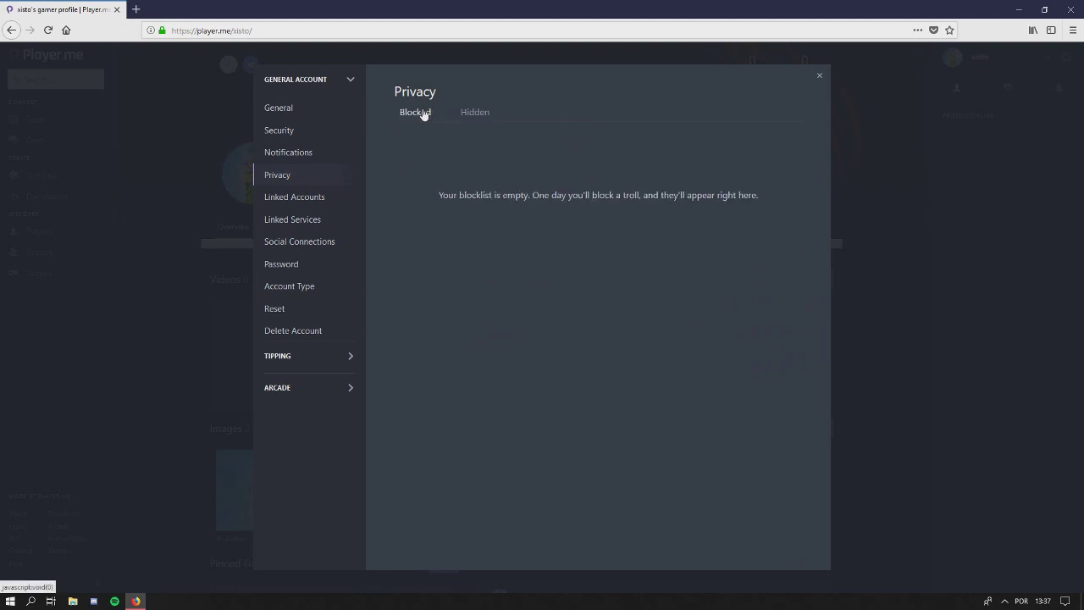
left_click(310, 203)
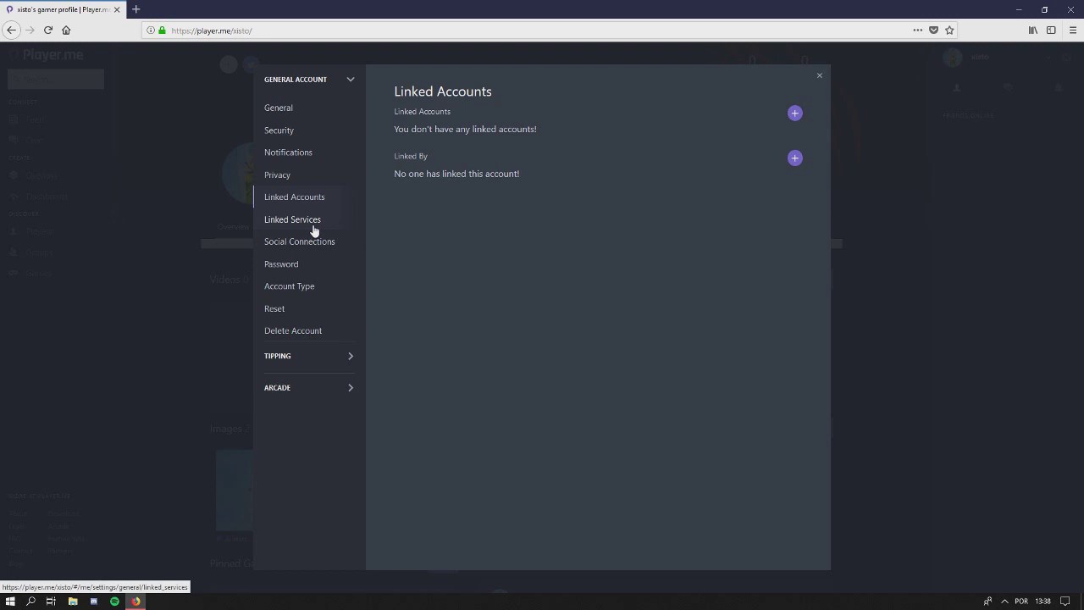
Compare the Linked and Not Linked service tabs, confirming Twitter is the only linked service
left_click(314, 229)
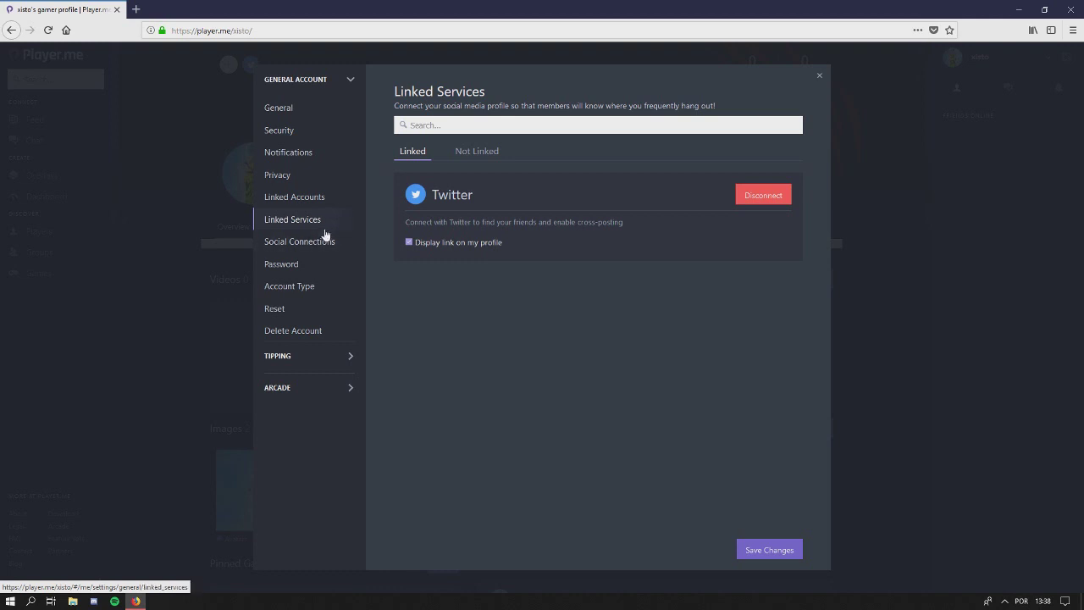
left_click(471, 153)
left_click(412, 151)
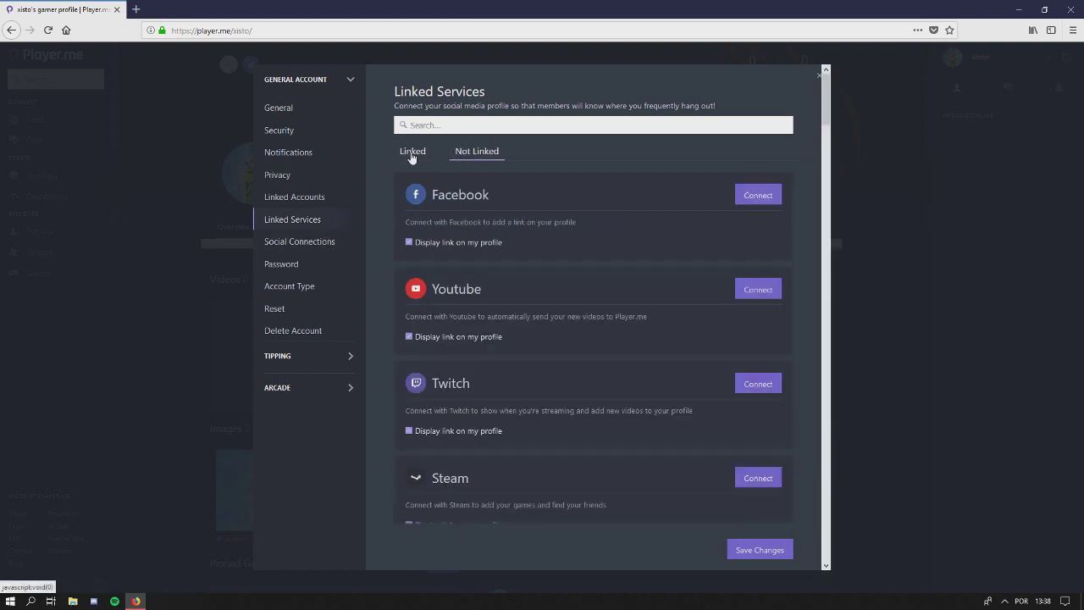
left_click(476, 151)
scroll(423, 292, "down", 3)
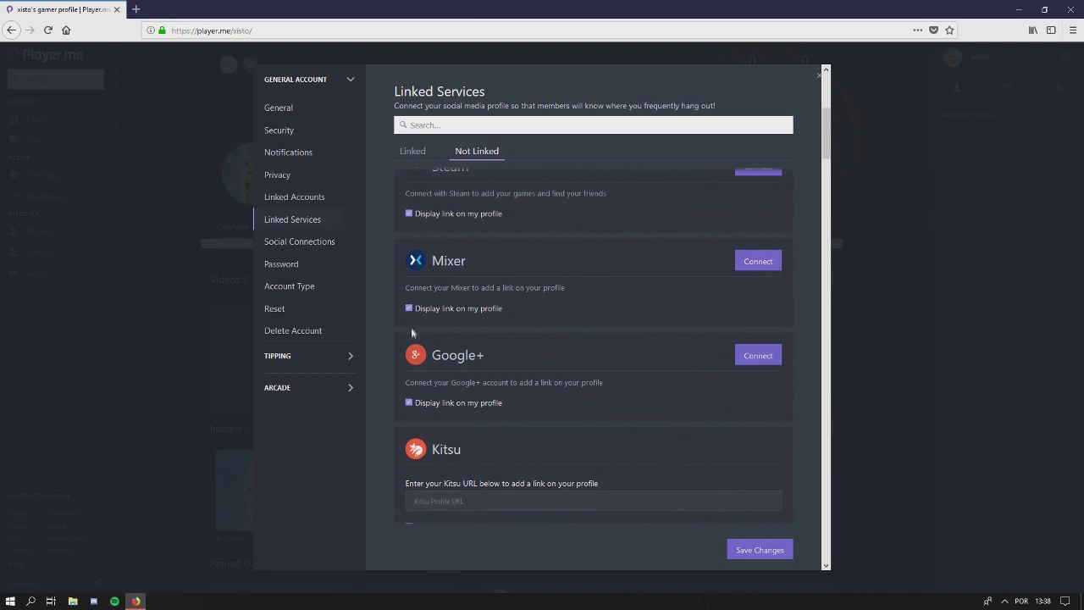
scroll(410, 336, "up", 3)
left_click(415, 152)
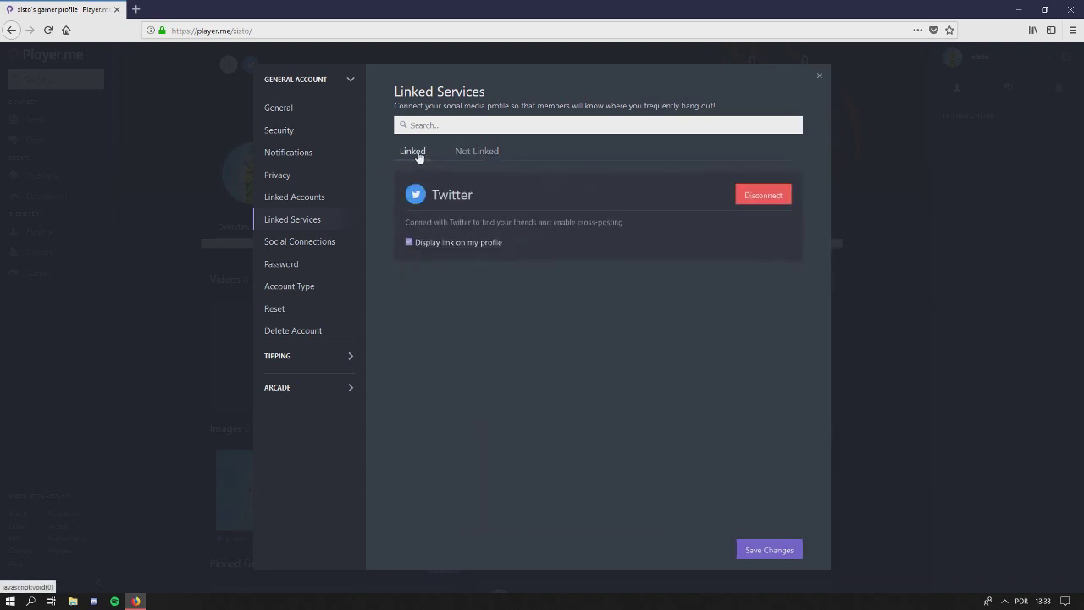
left_click(312, 254)
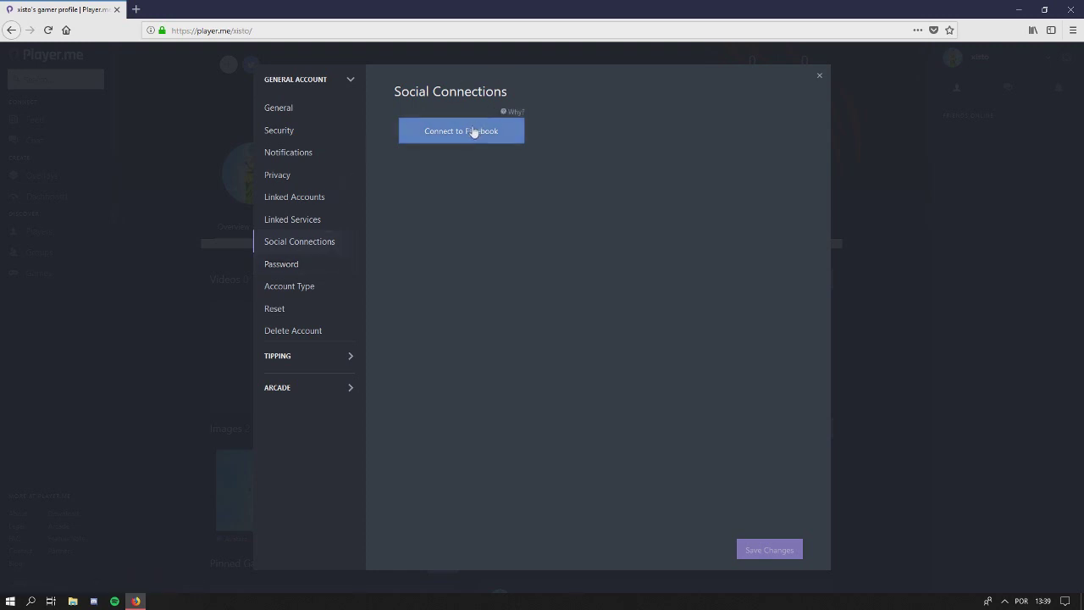
View the password change form, then the Account Type group and company profile options
left_click(311, 267)
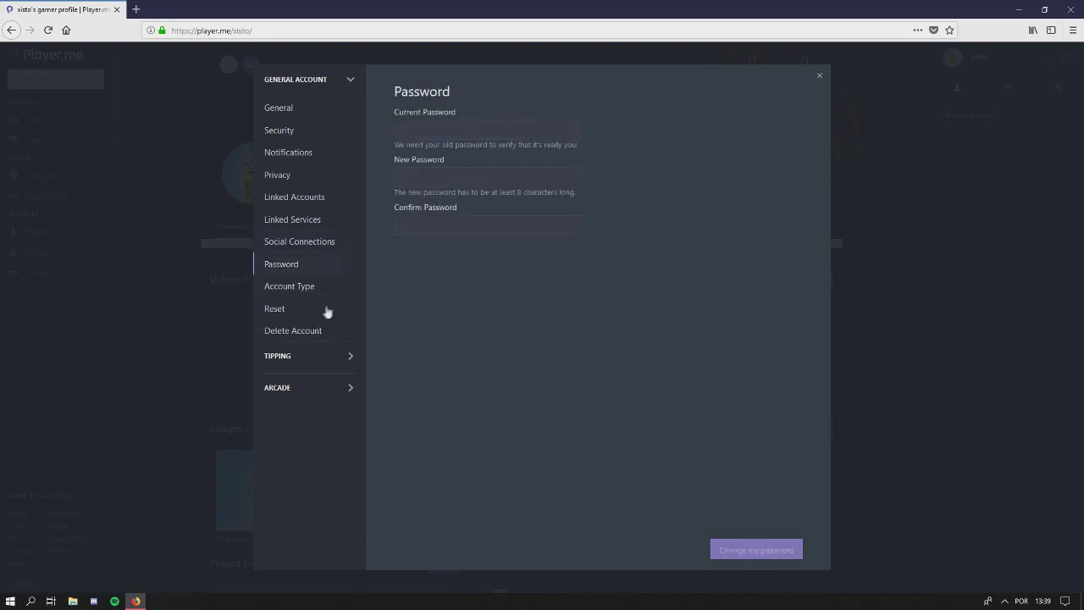
left_click(313, 288)
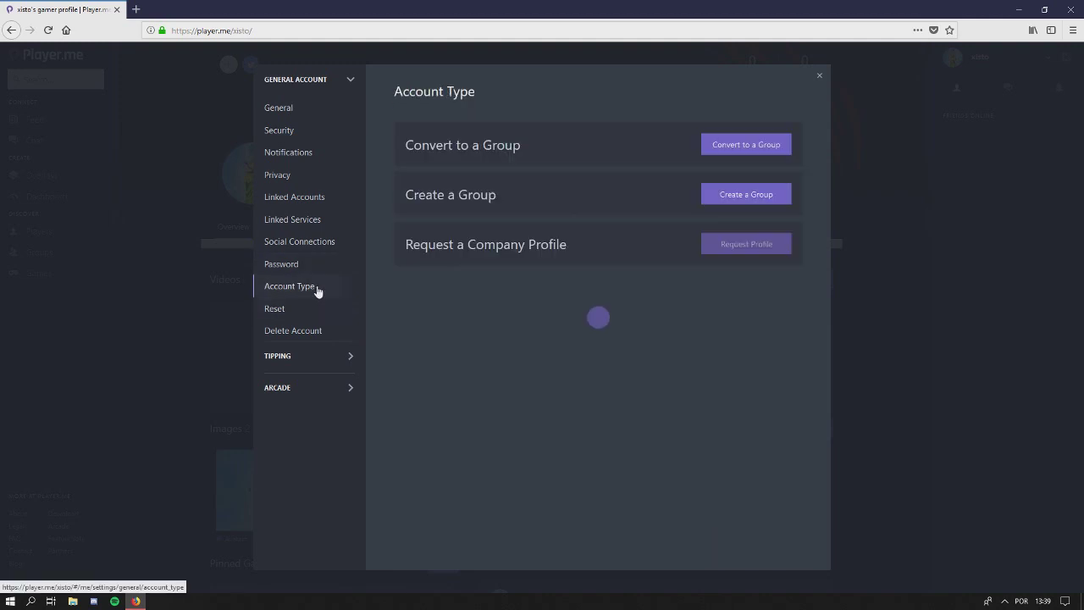
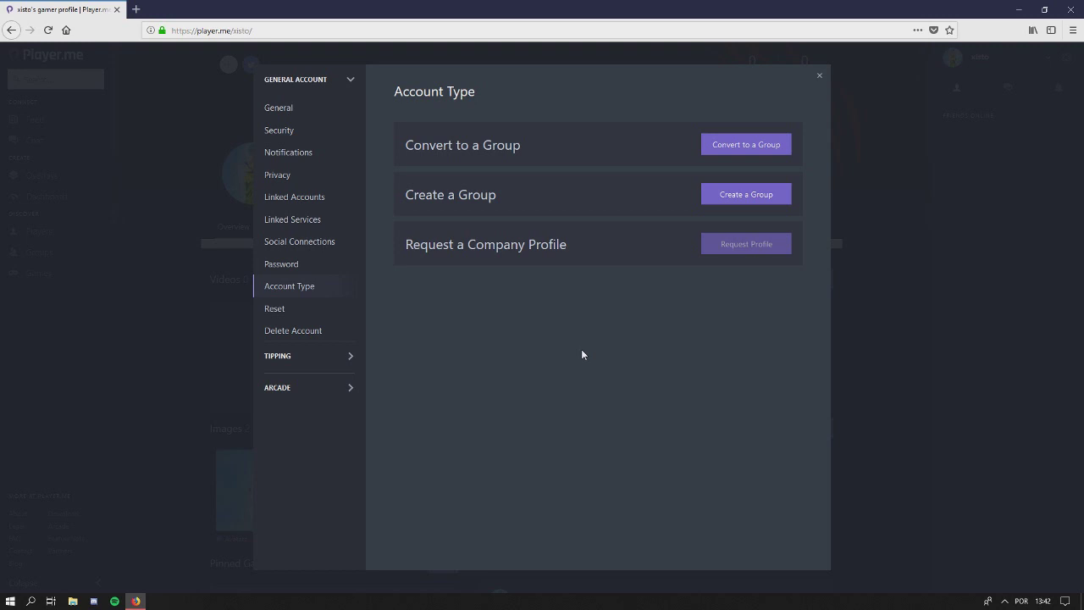
Review the game library Reset and Delete Account pages, then bring up the Tipping General page
left_click(286, 310)
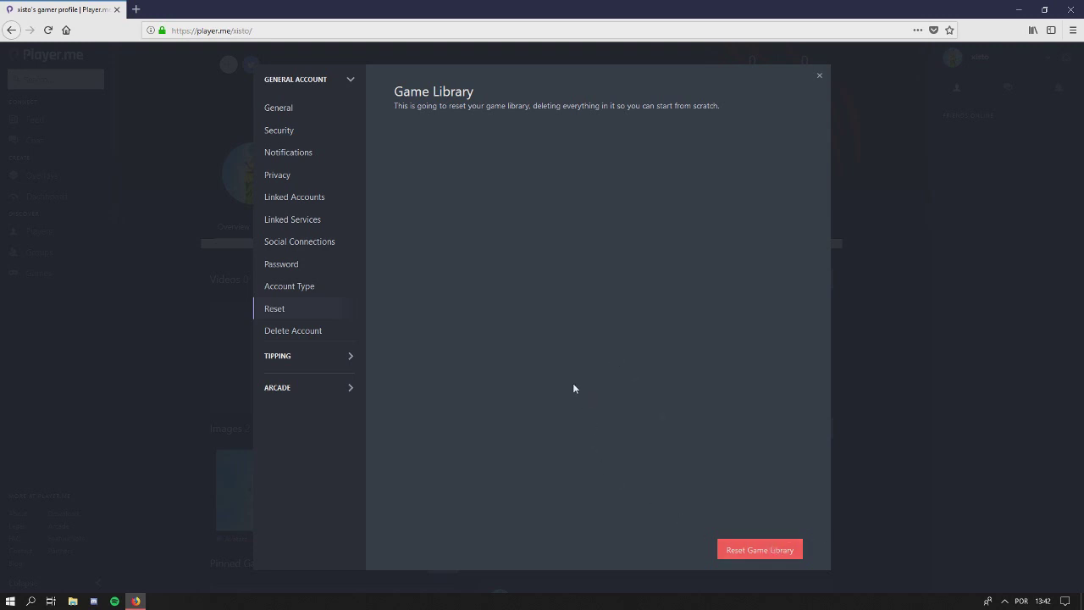
left_click(281, 330)
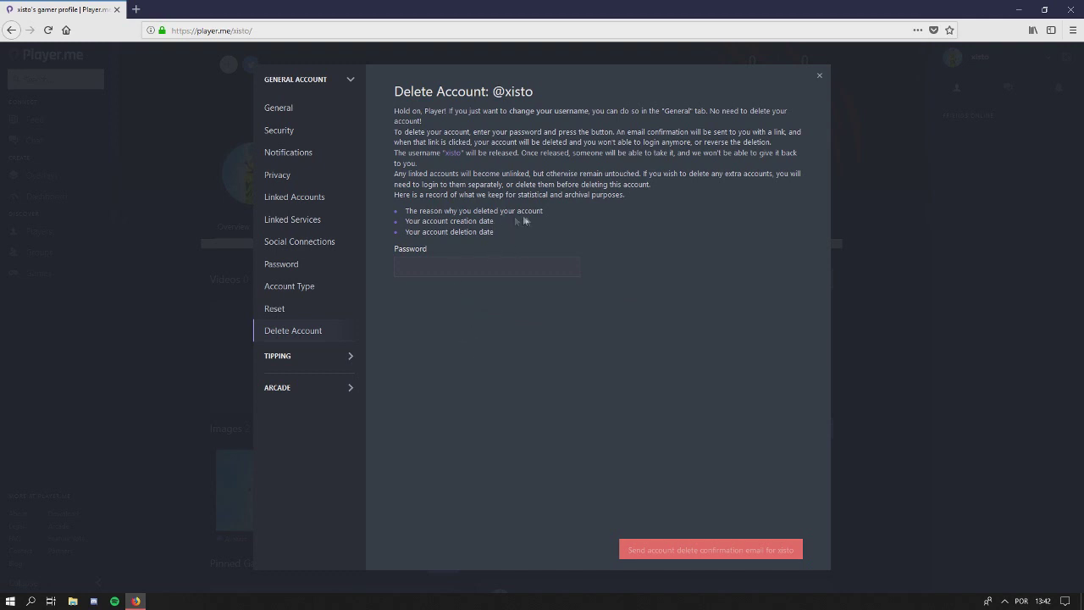
left_click(313, 355)
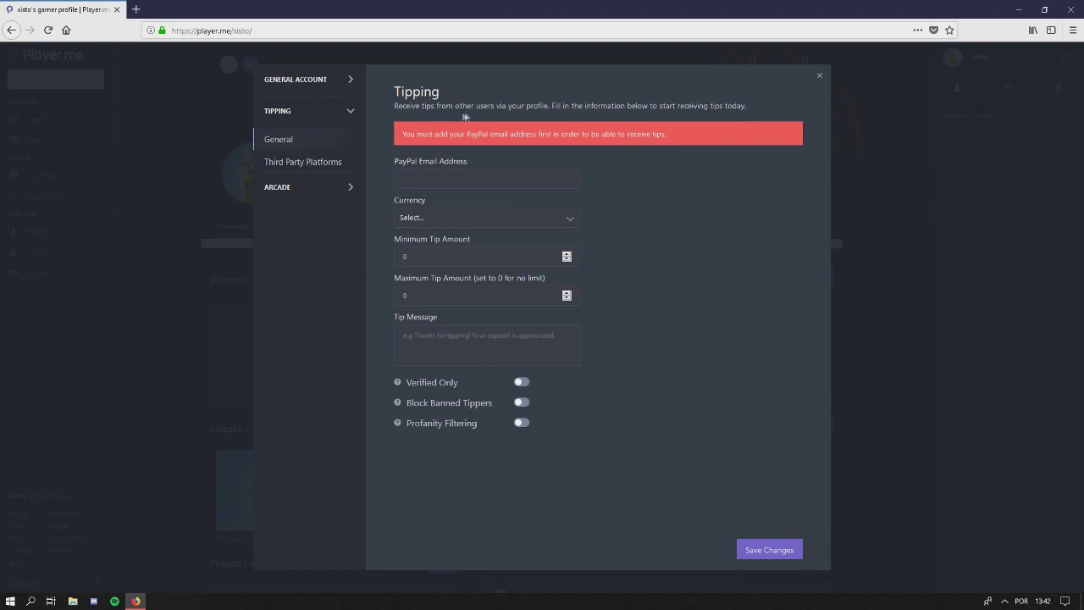
Check the Third Party Platforms and BoomTown arcade pages, close settings, and go to Tips
left_click(302, 165)
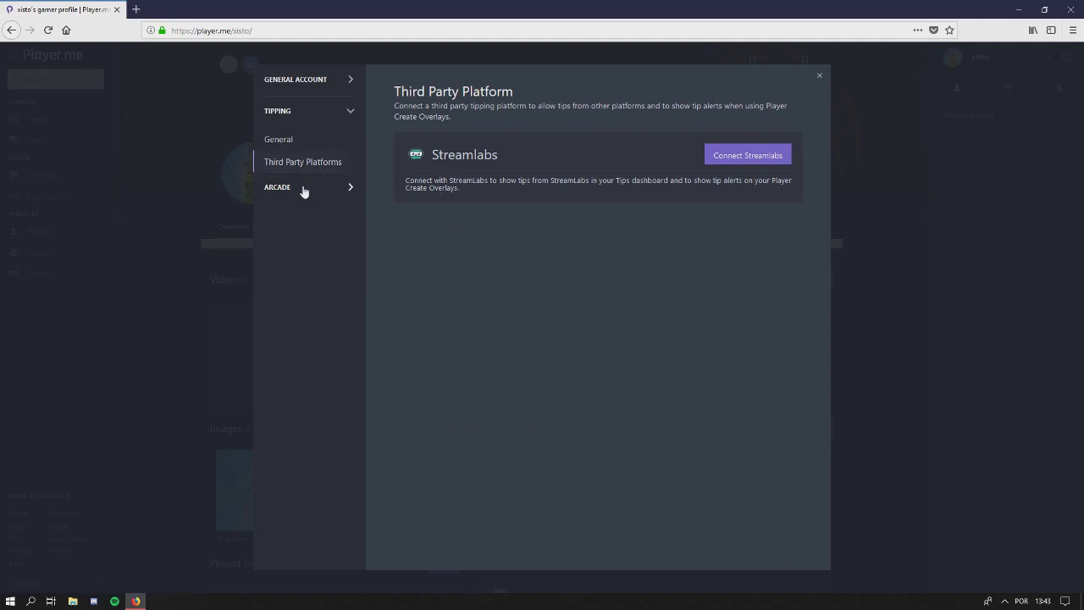
left_click(302, 187)
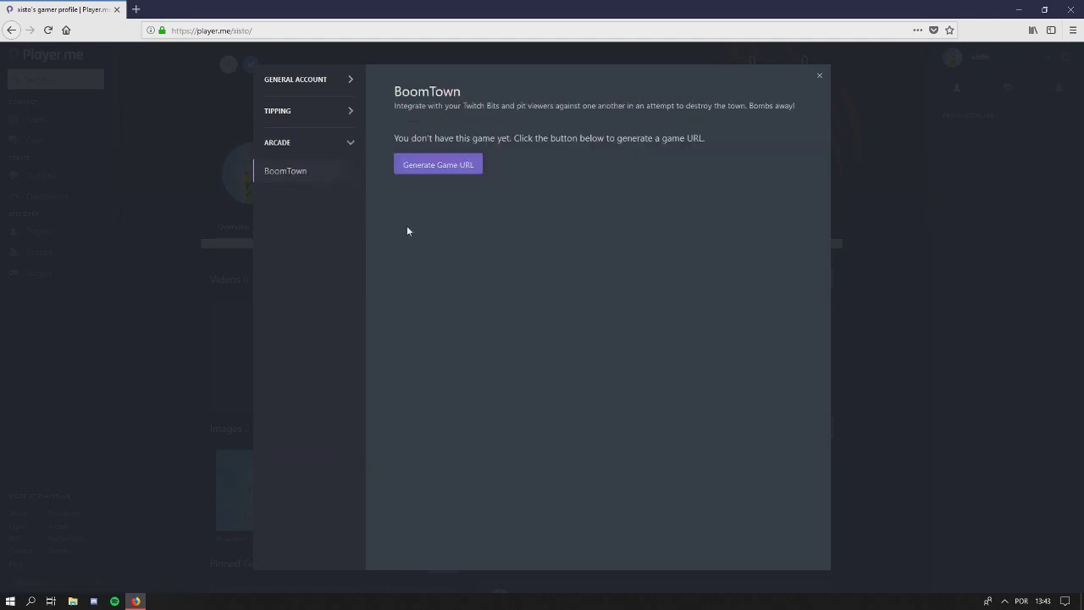
left_click(300, 82)
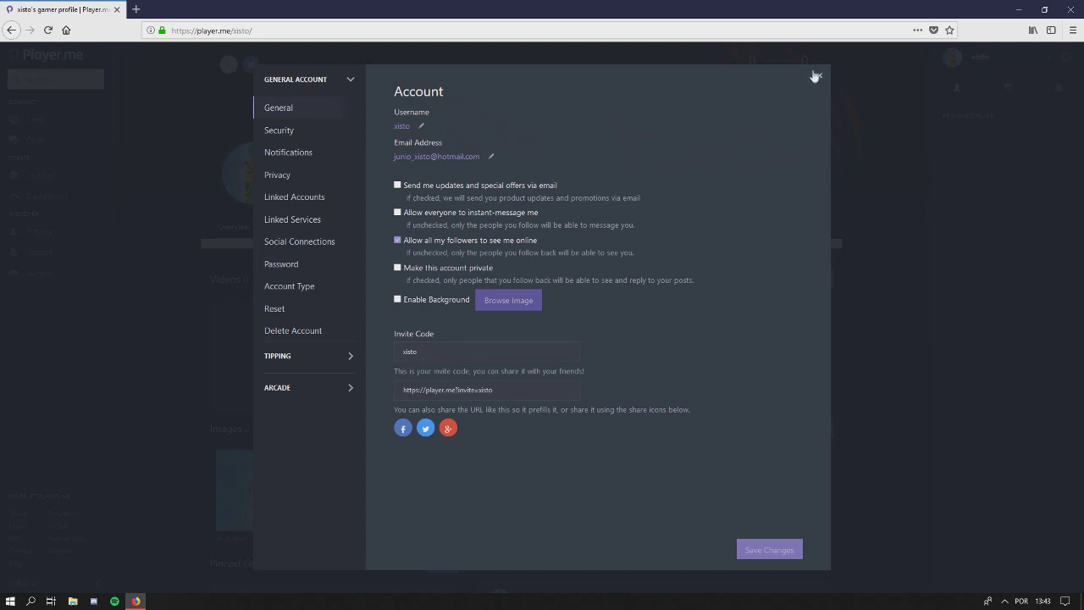
left_click(818, 76)
left_click(1048, 56)
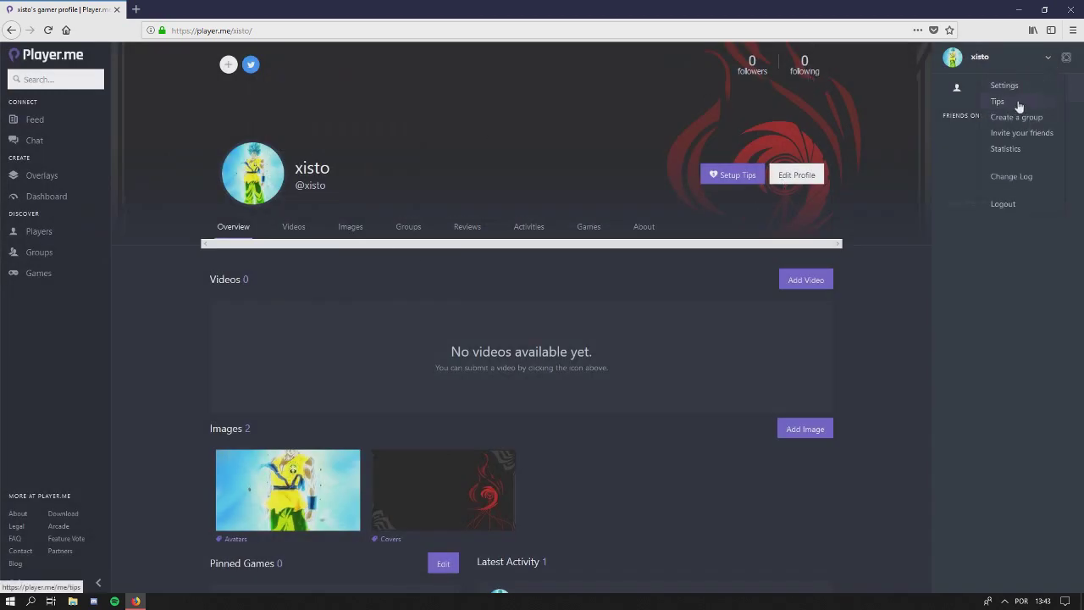
left_click(1015, 103)
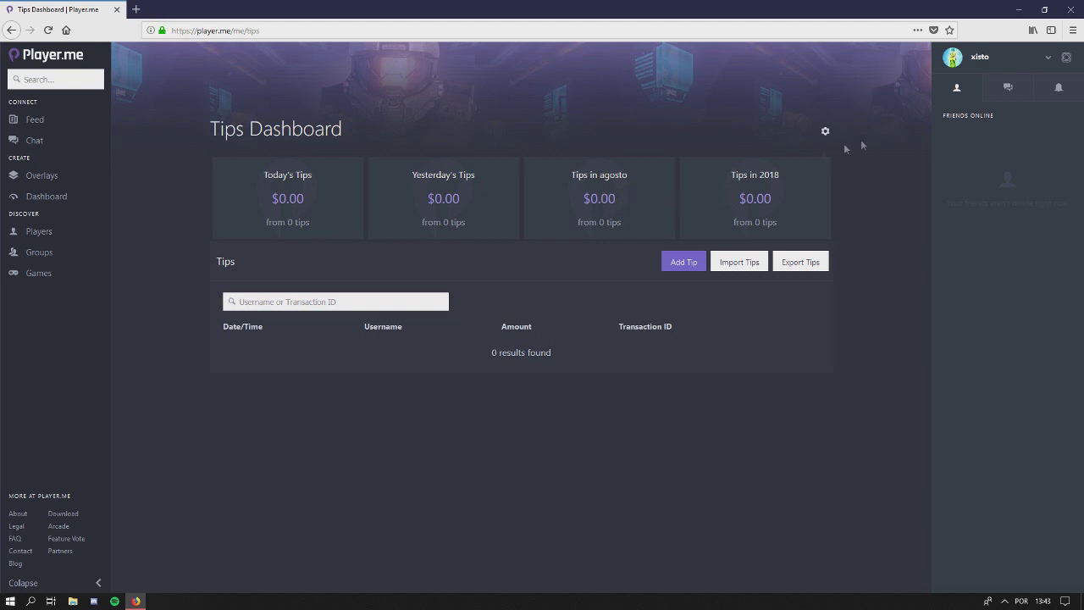
Switch from the empty tips dashboard to the Statistics page from the account menu
left_click(1043, 64)
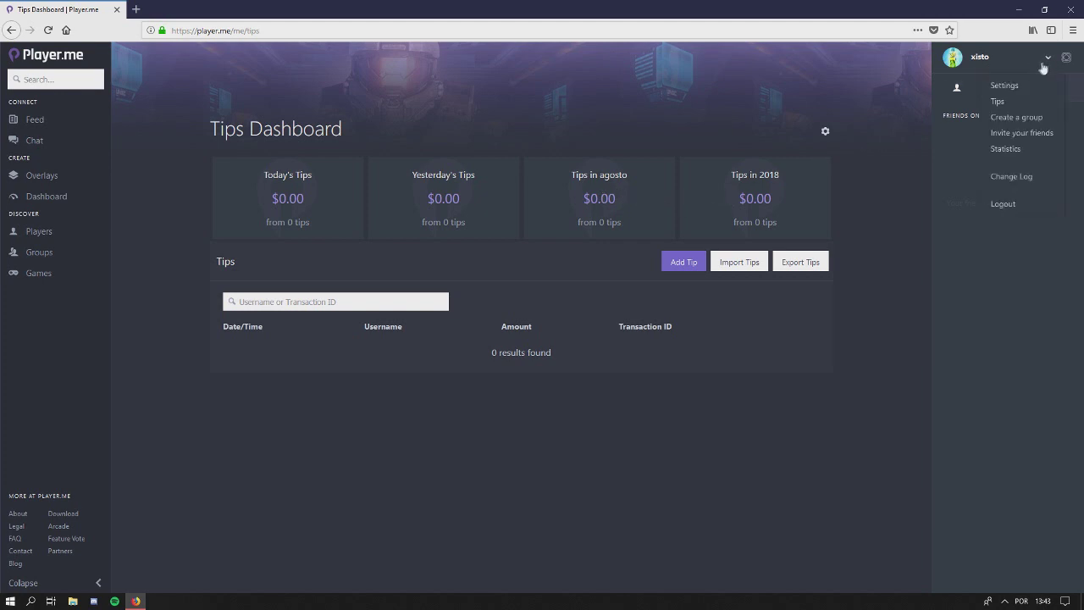
left_click(1018, 151)
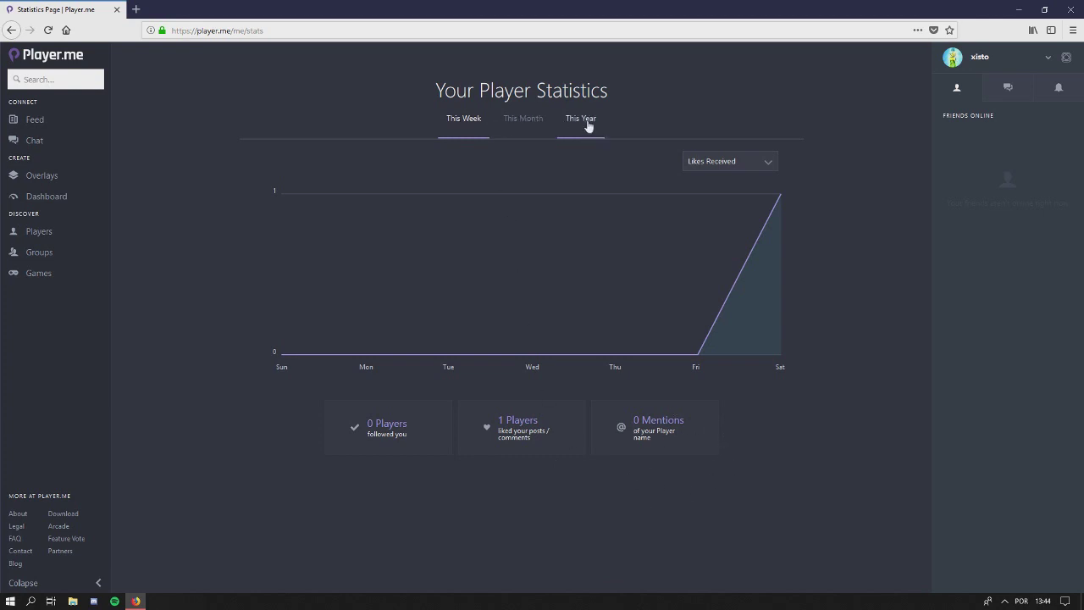
Bring up the What's New Change Log from the account menu
left_click(1048, 59)
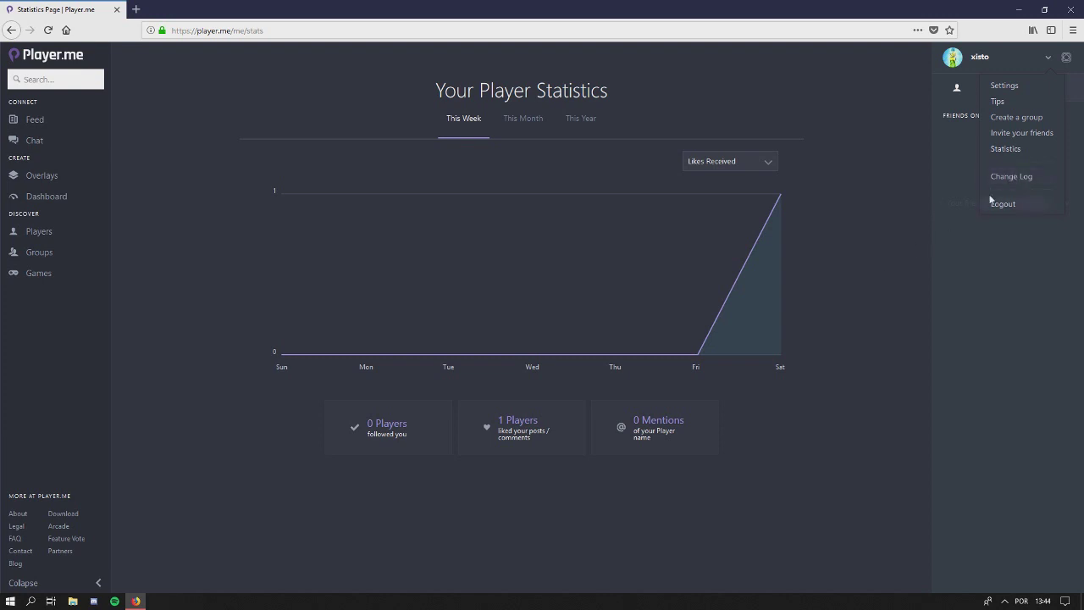
left_click(1004, 176)
Read through the August 12, 2018 bug fixes and known issues, then close the change log
scroll(555, 265, "down", 2)
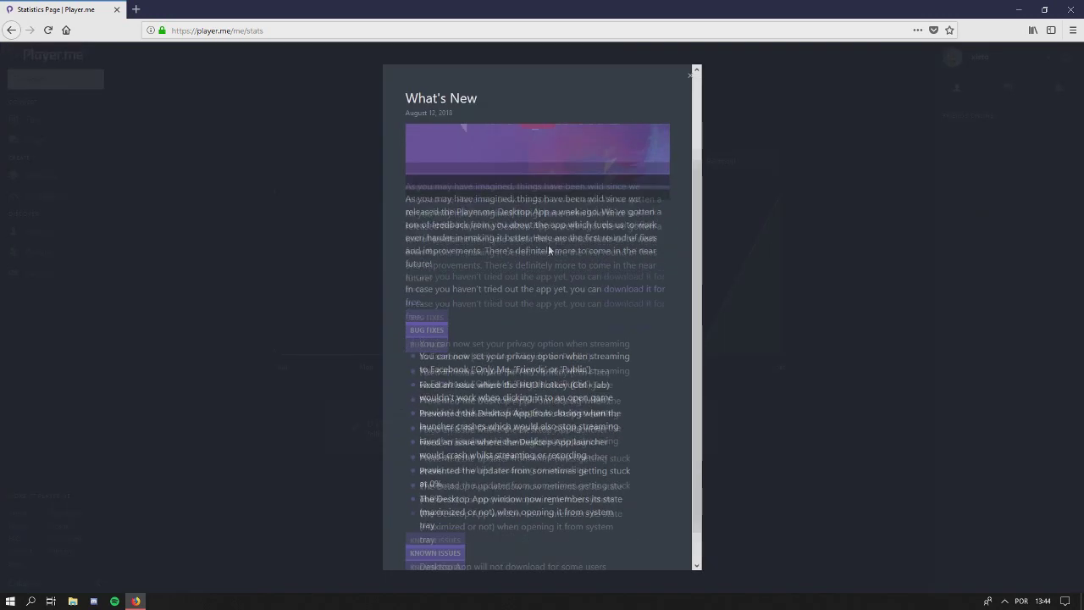
scroll(596, 337, "up", 2)
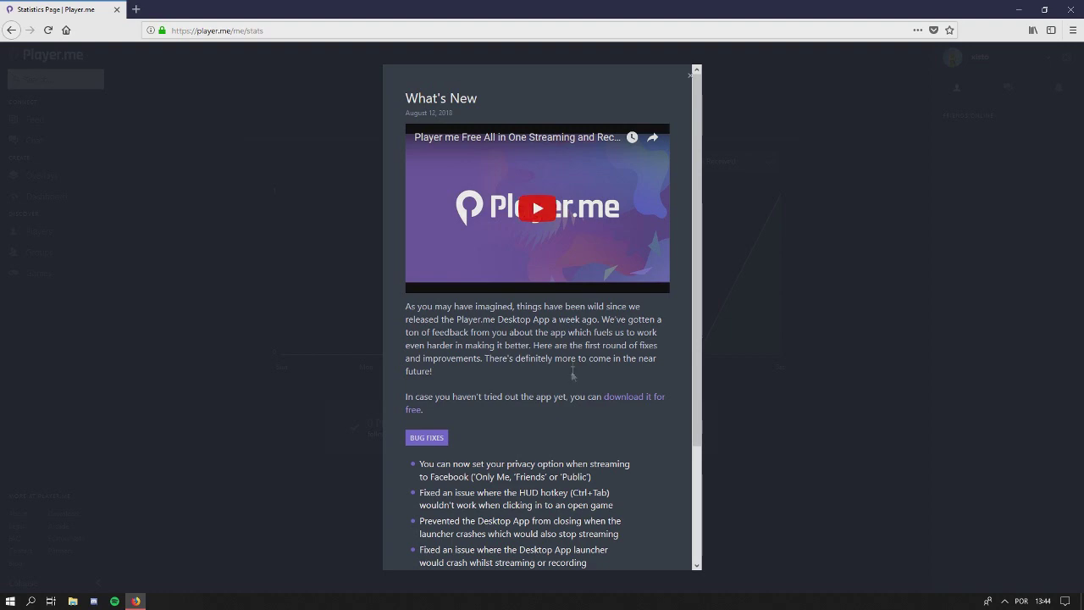
scroll(563, 423, "down", 2)
scroll(546, 384, "up", 2)
scroll(534, 254, "down", 3)
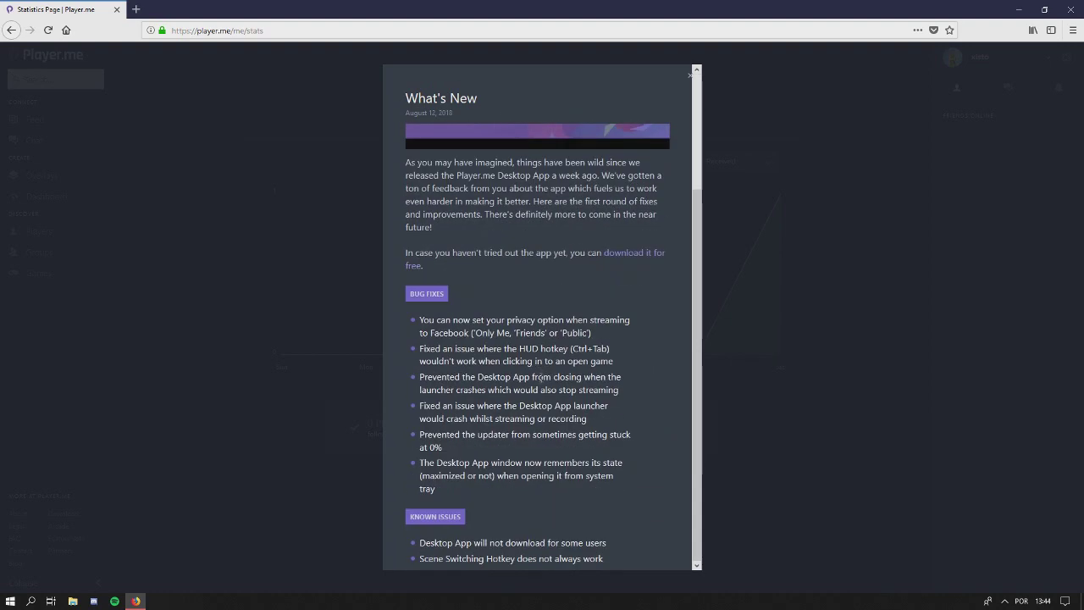
scroll(532, 196, "up", 3)
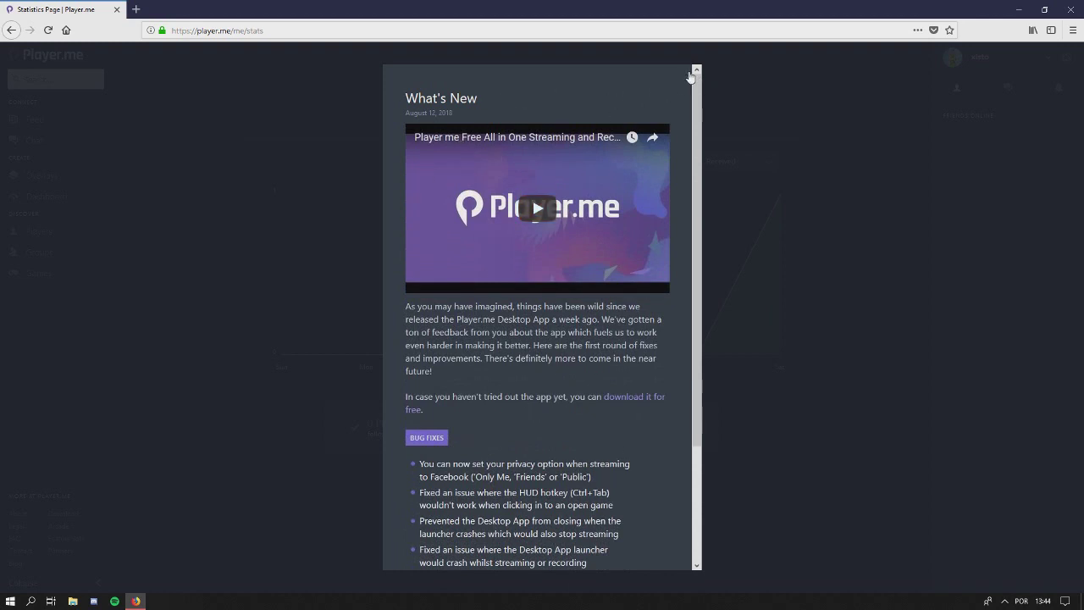
scroll(523, 430, "down", 2)
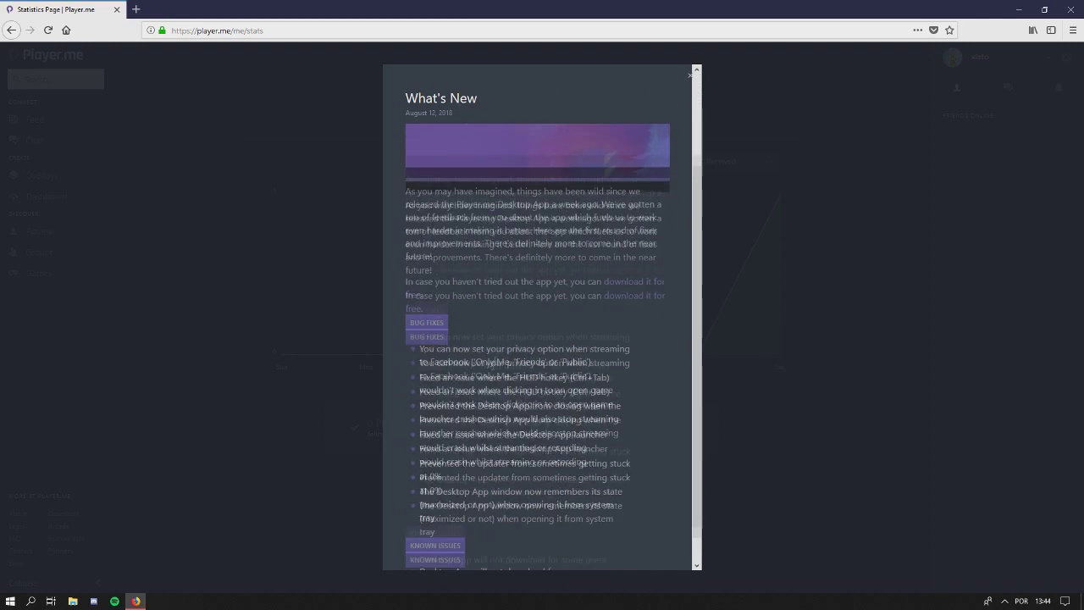
scroll(523, 429, "up", 2)
scroll(523, 429, "down", 2)
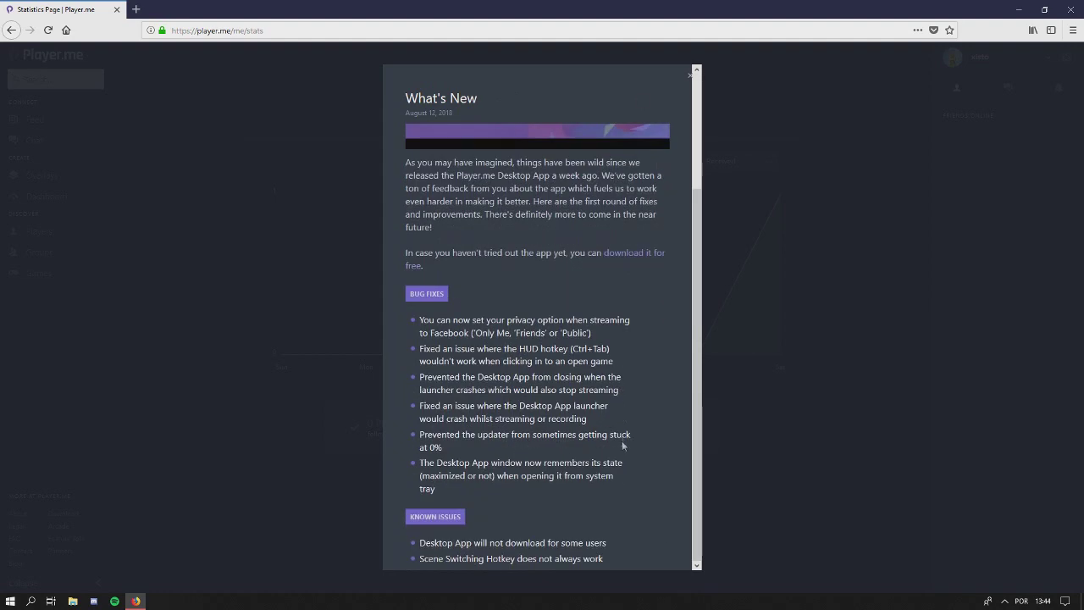
scroll(532, 196, "up", 3)
left_click(691, 76)
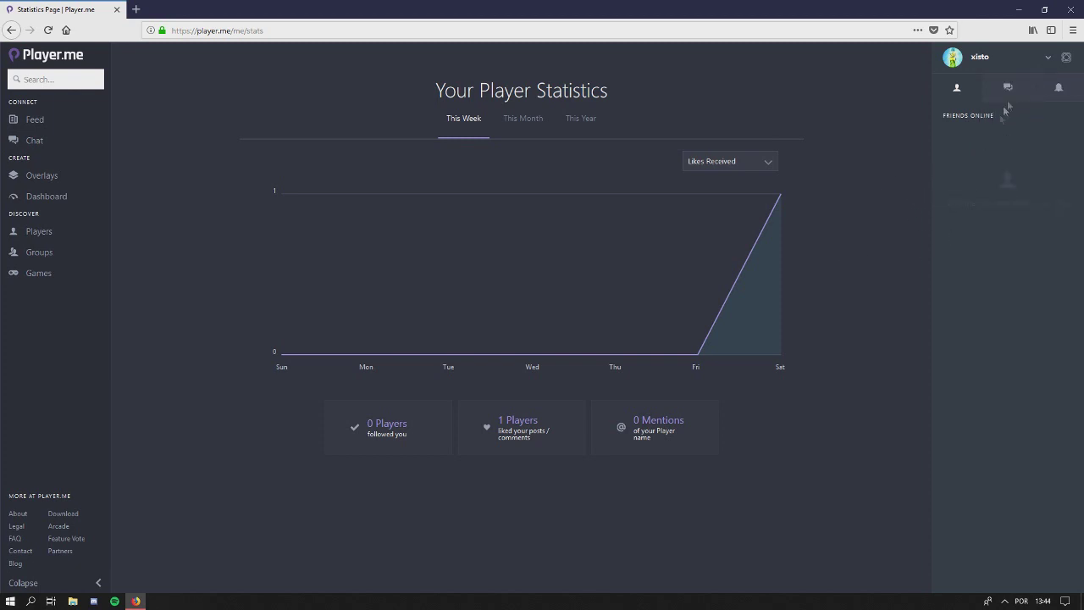
Toggle the side panel between partner promotions and friends online, then visit Chat and Overlays
left_click(1066, 58)
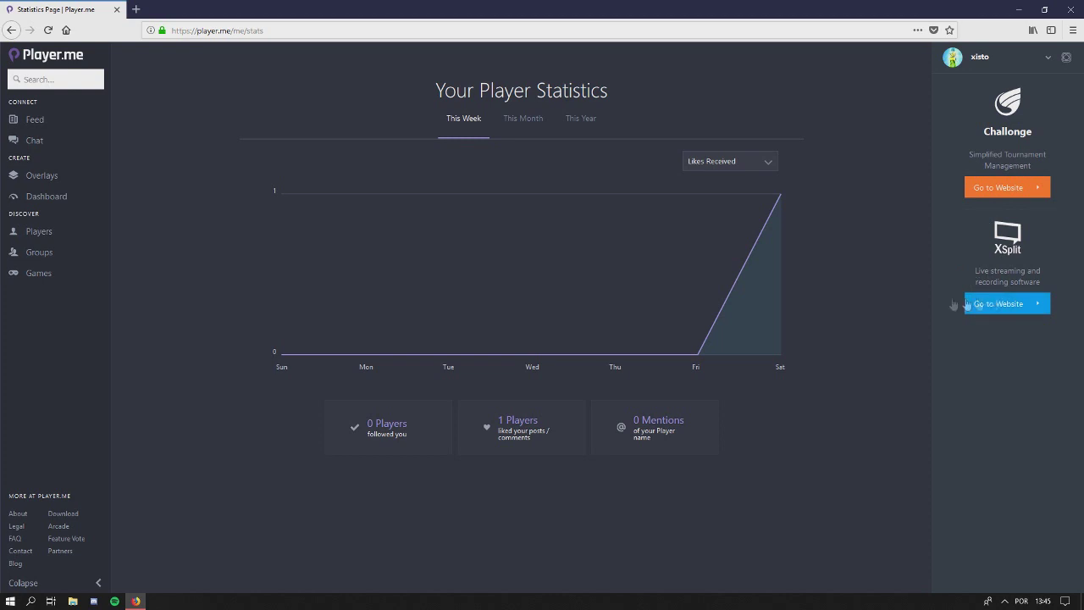
left_click(1065, 57)
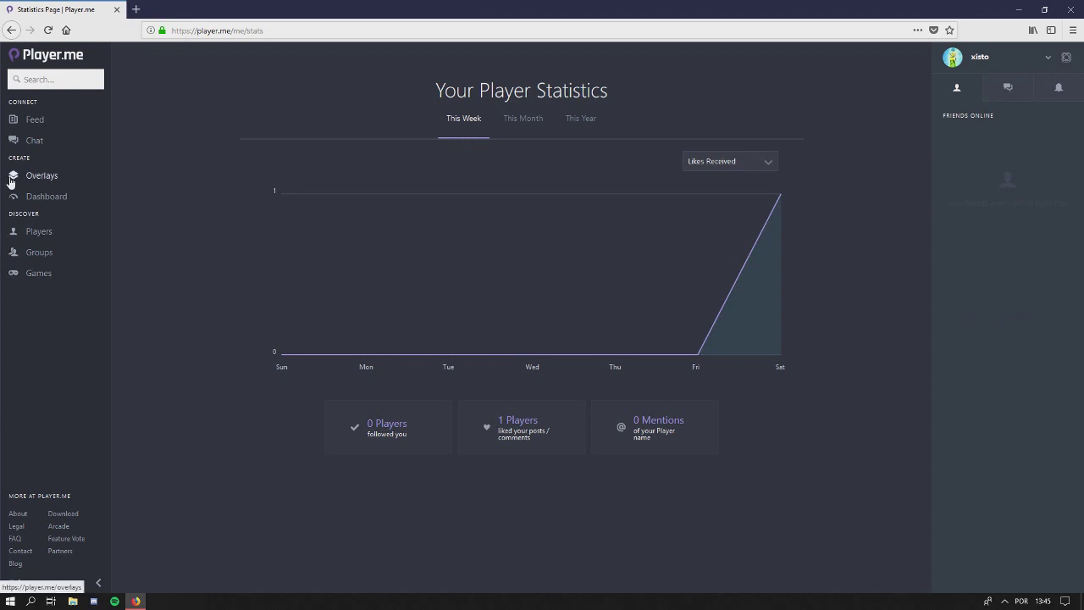
left_click(39, 141)
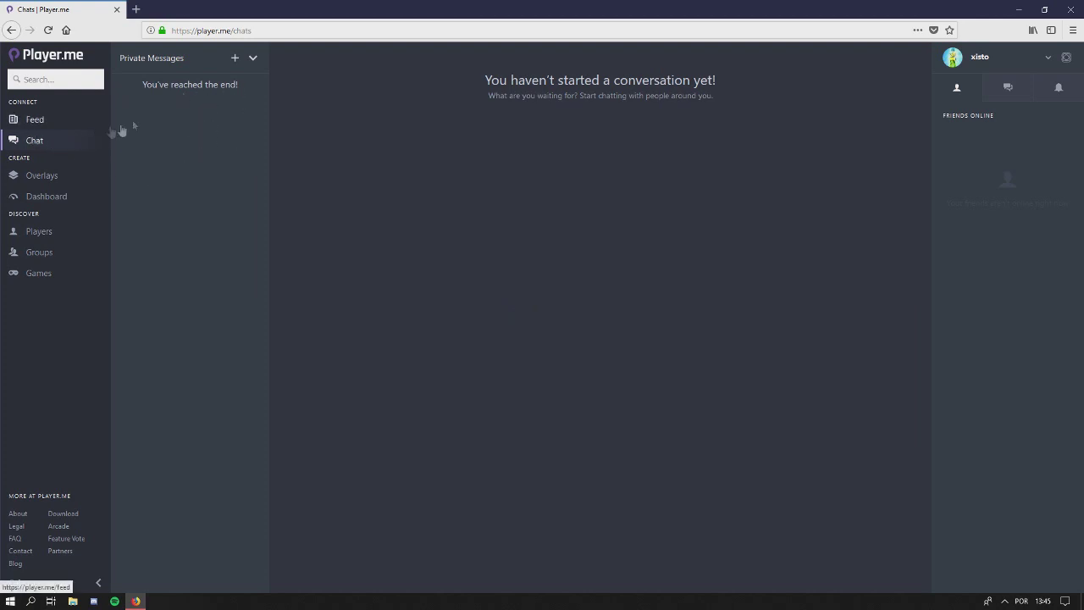
left_click(58, 182)
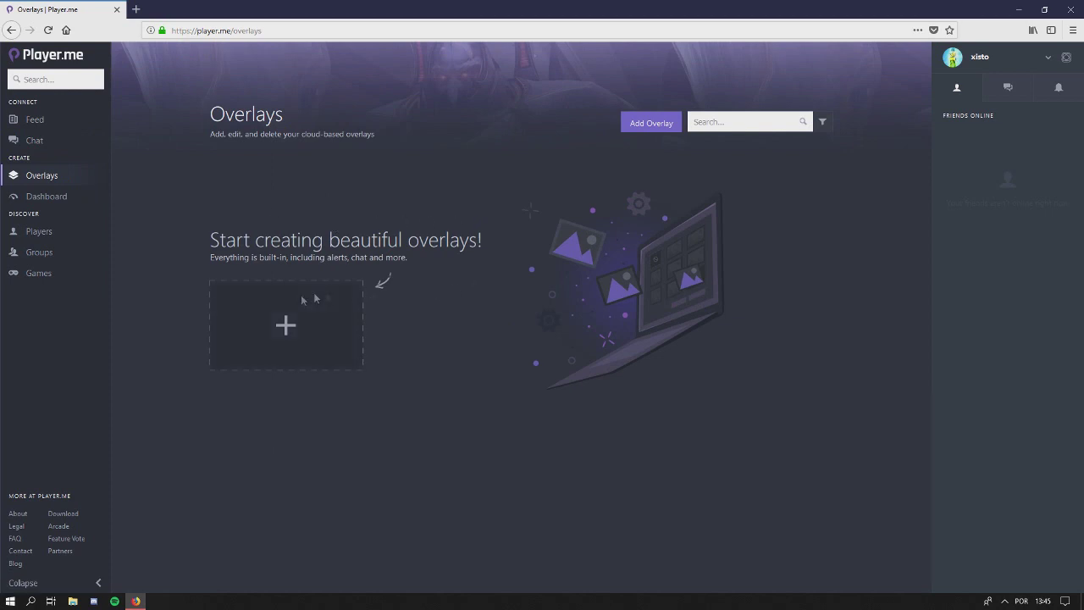
Add a new overlay and choose the Start overlay type
left_click(313, 302)
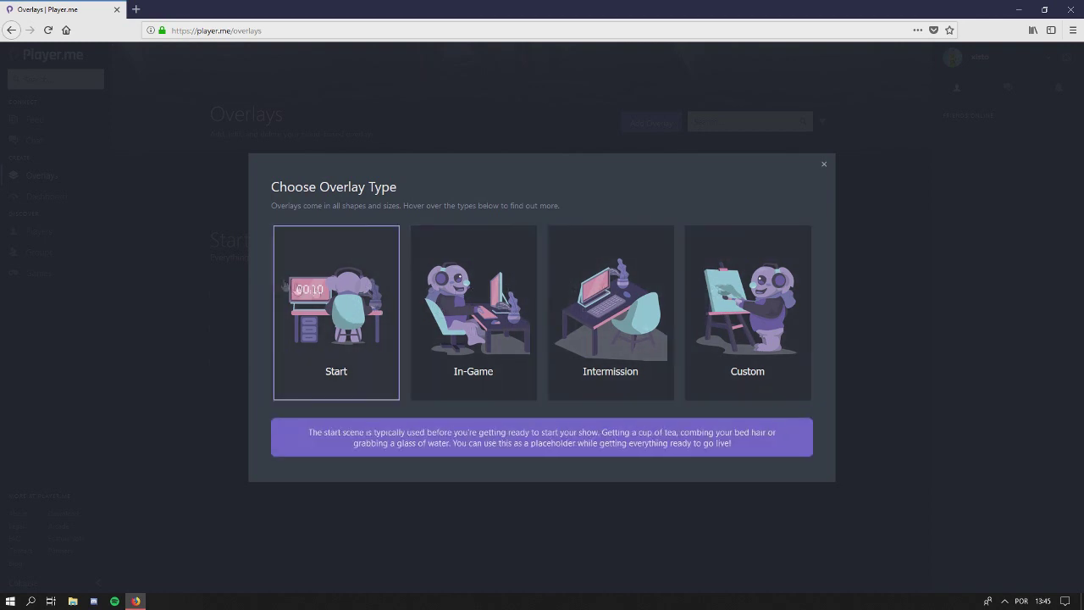
left_click(333, 295)
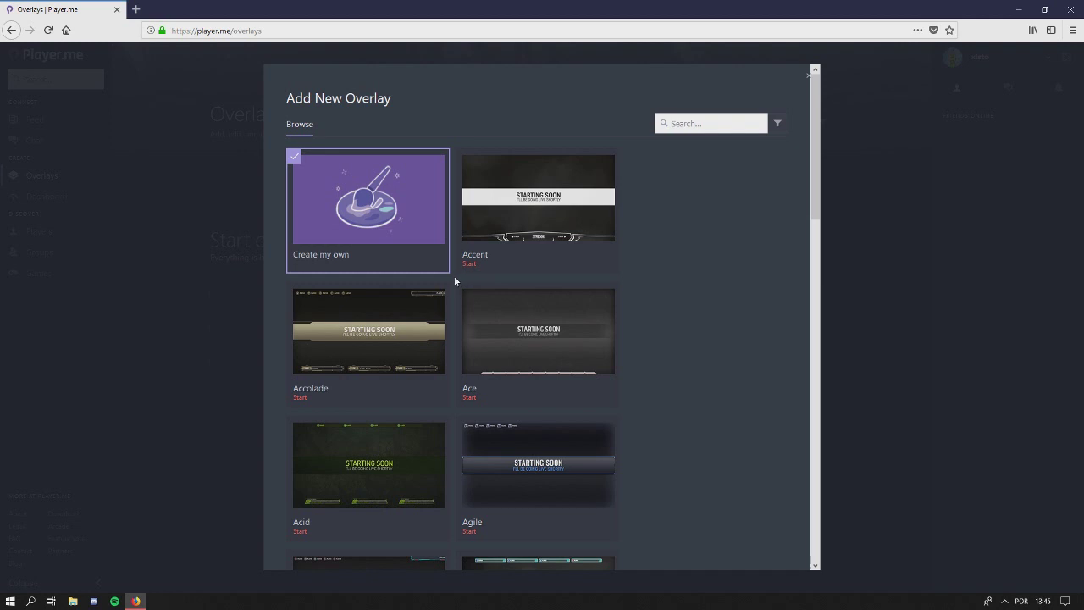
Browse the Start templates from Accent and Accolade through Blink, then close the gallery
scroll(406, 362, "down", 3)
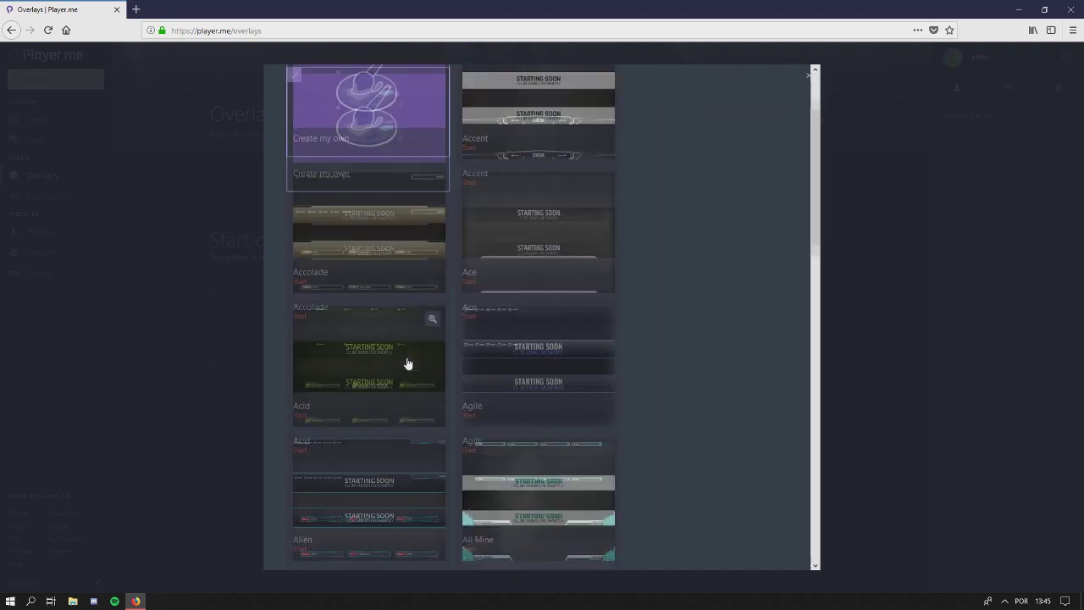
scroll(406, 362, "down", 4)
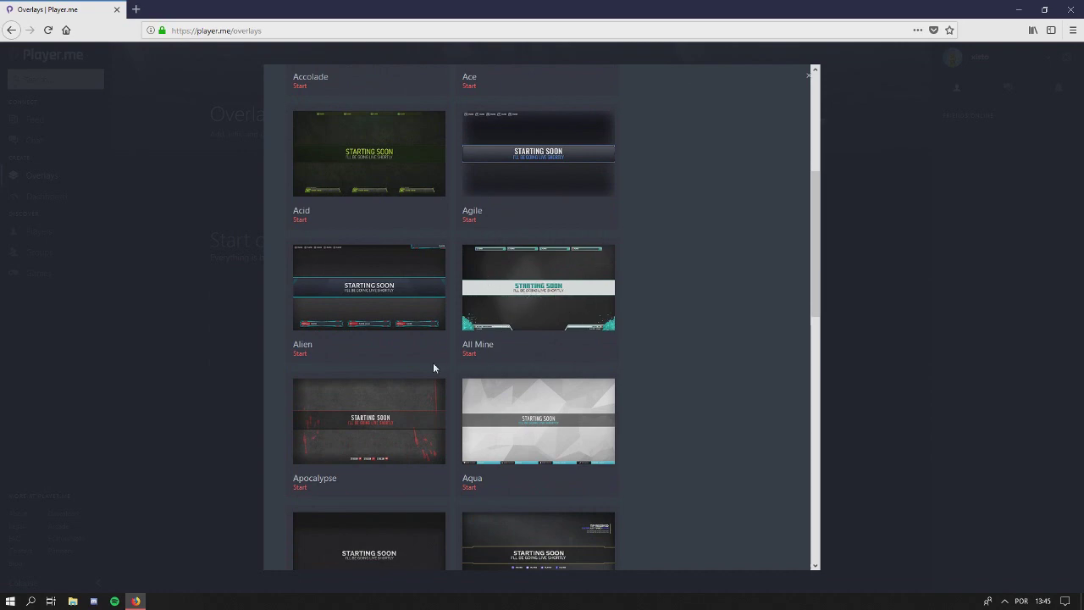
scroll(474, 364, "down", 4)
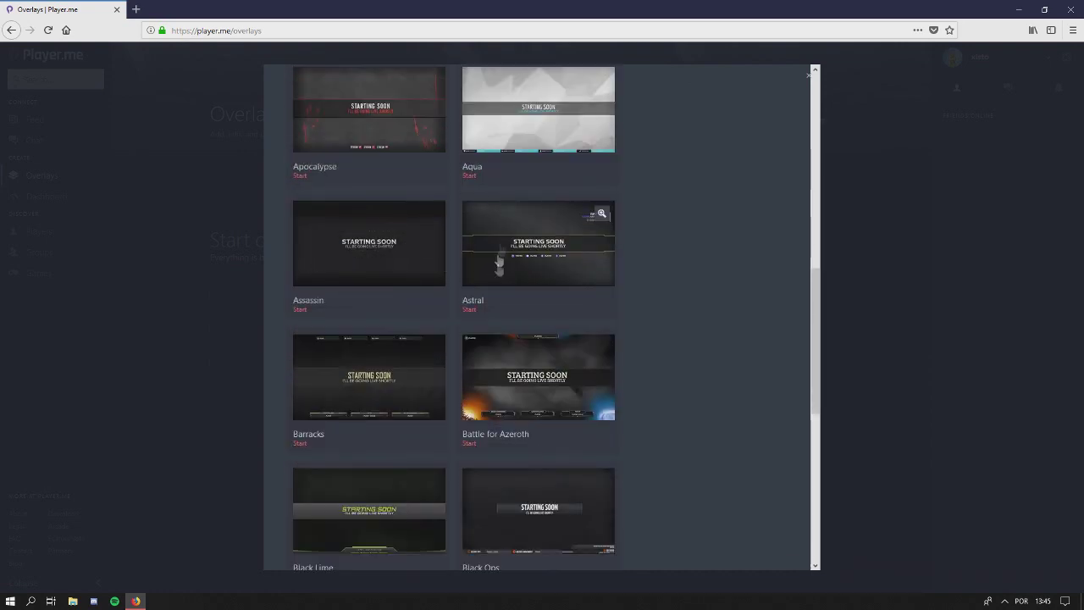
scroll(474, 339, "down", 2)
scroll(415, 391, "down", 2)
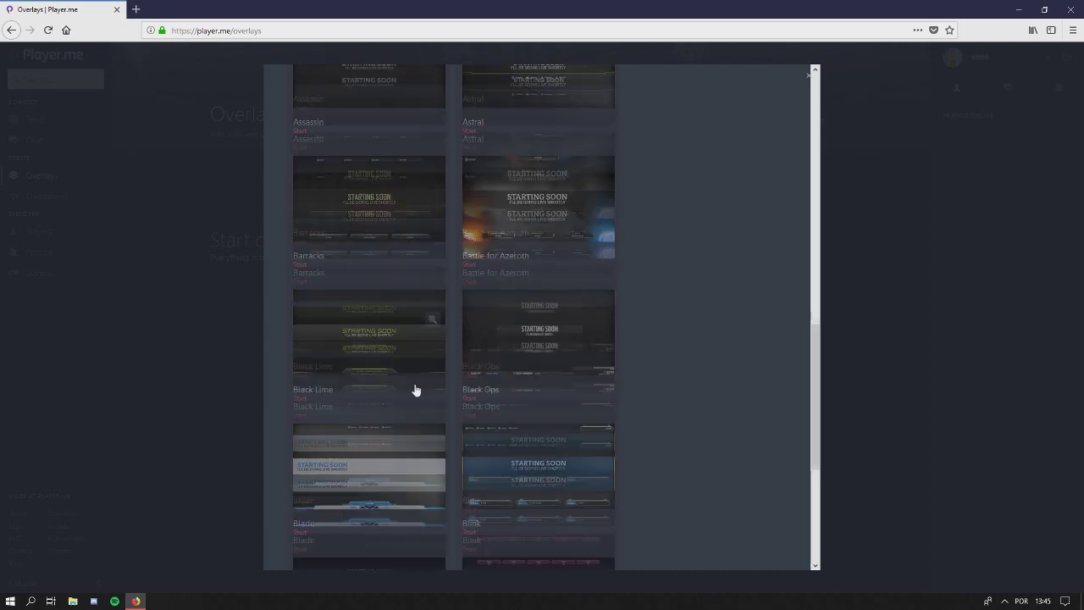
scroll(427, 386, "up", 1)
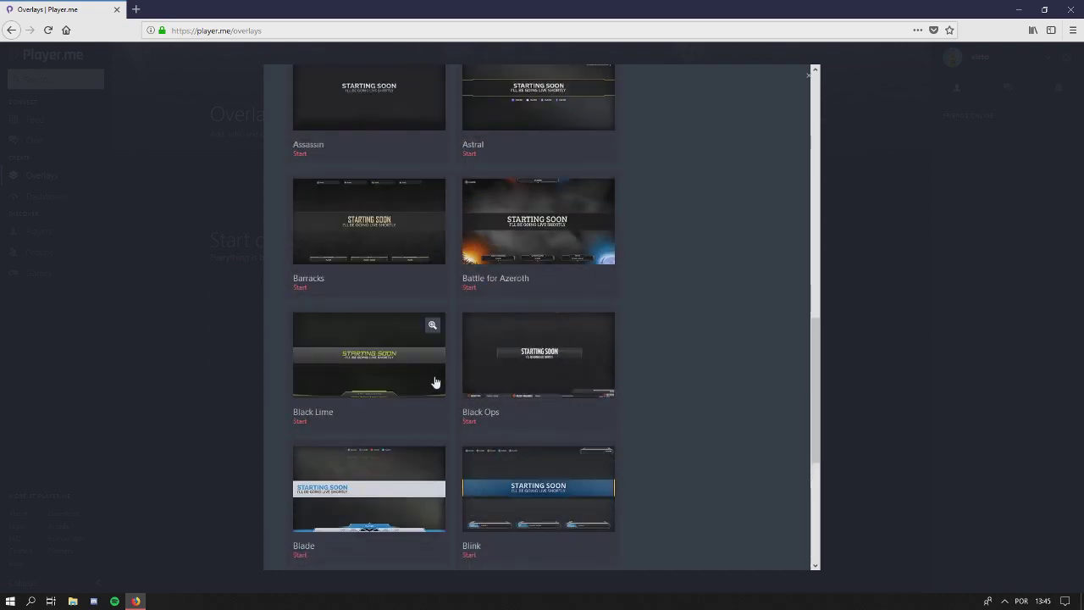
scroll(440, 389, "down", 3)
scroll(453, 387, "up", 15)
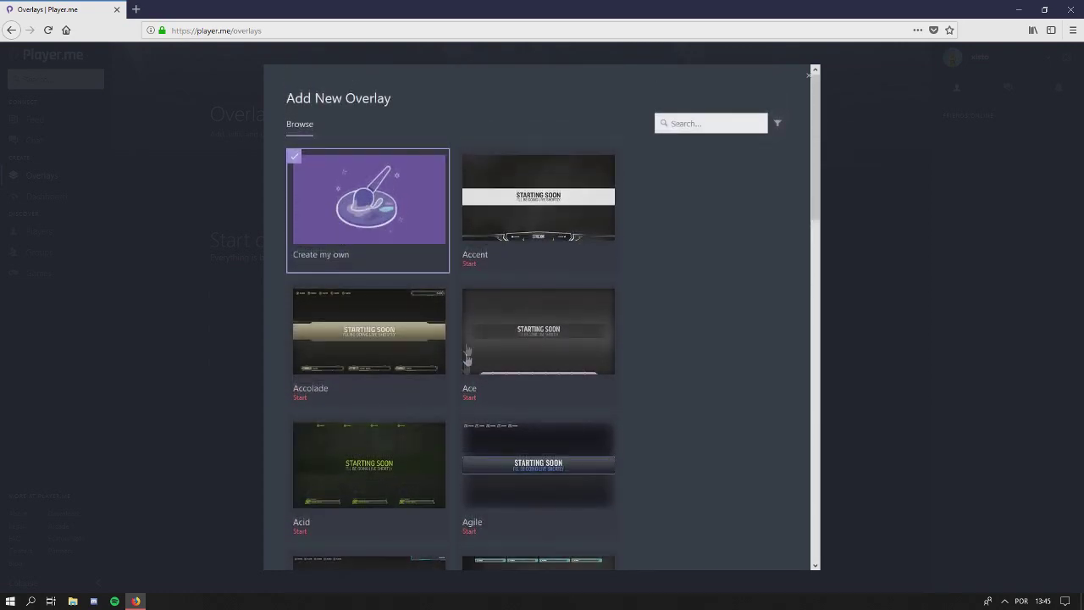
left_click(808, 76)
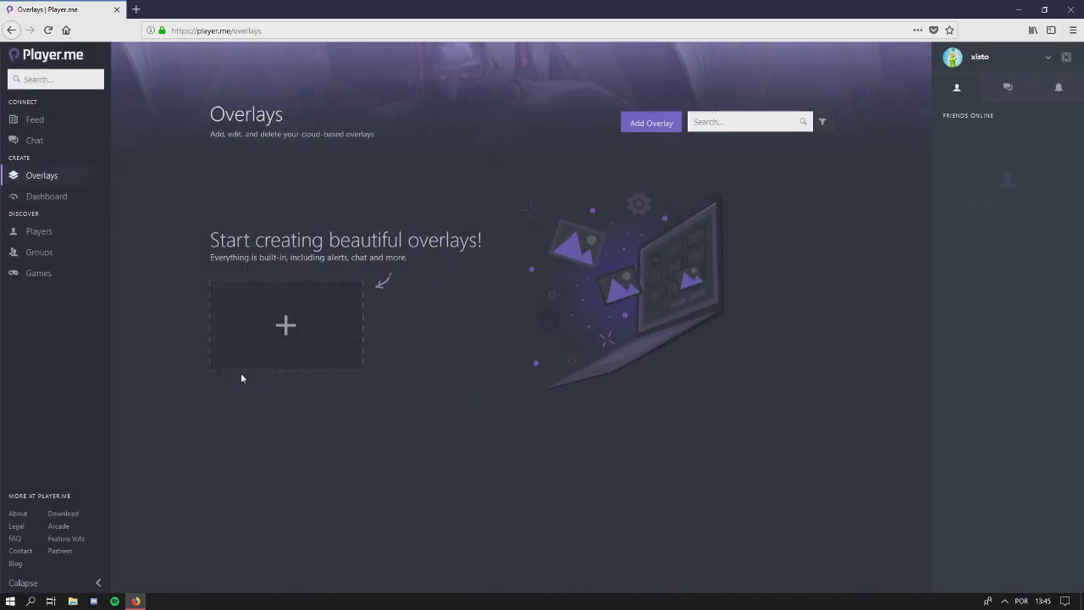
left_click(254, 350)
left_click(610, 293)
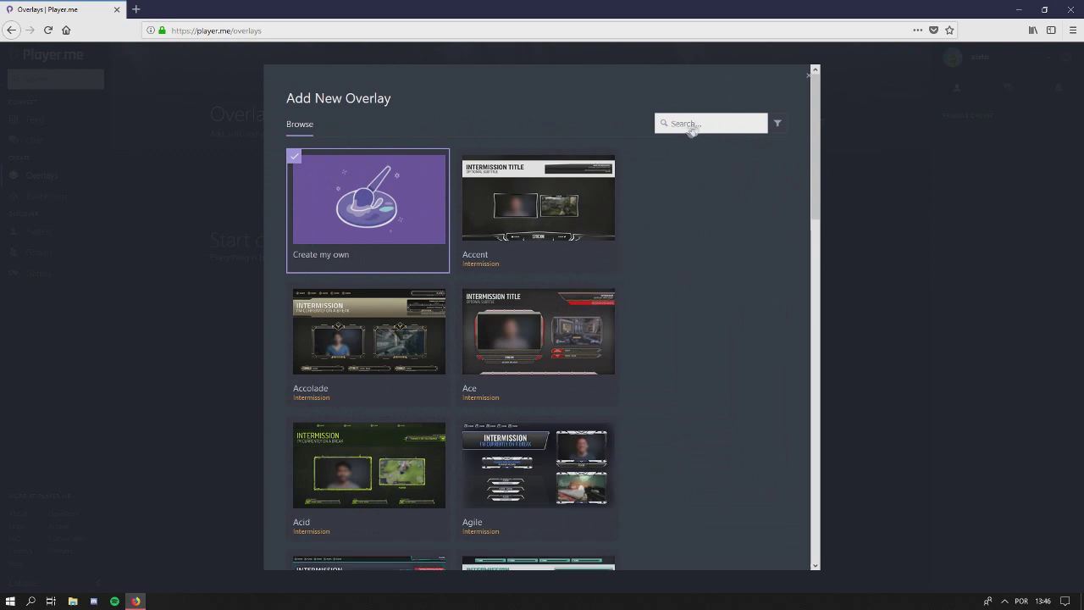
left_click(773, 126)
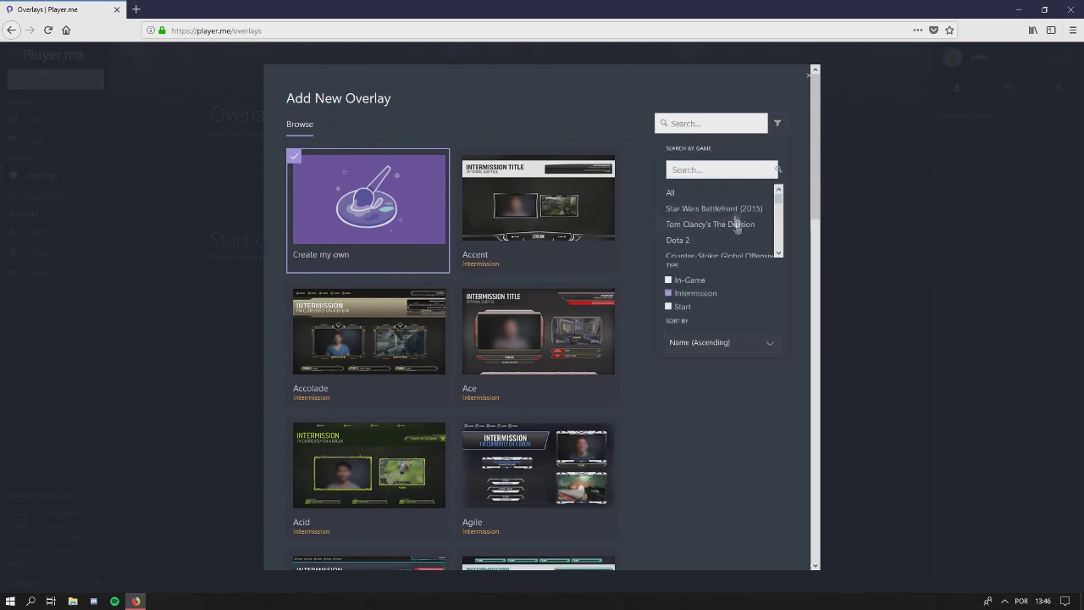
scroll(718, 224, "down", 5)
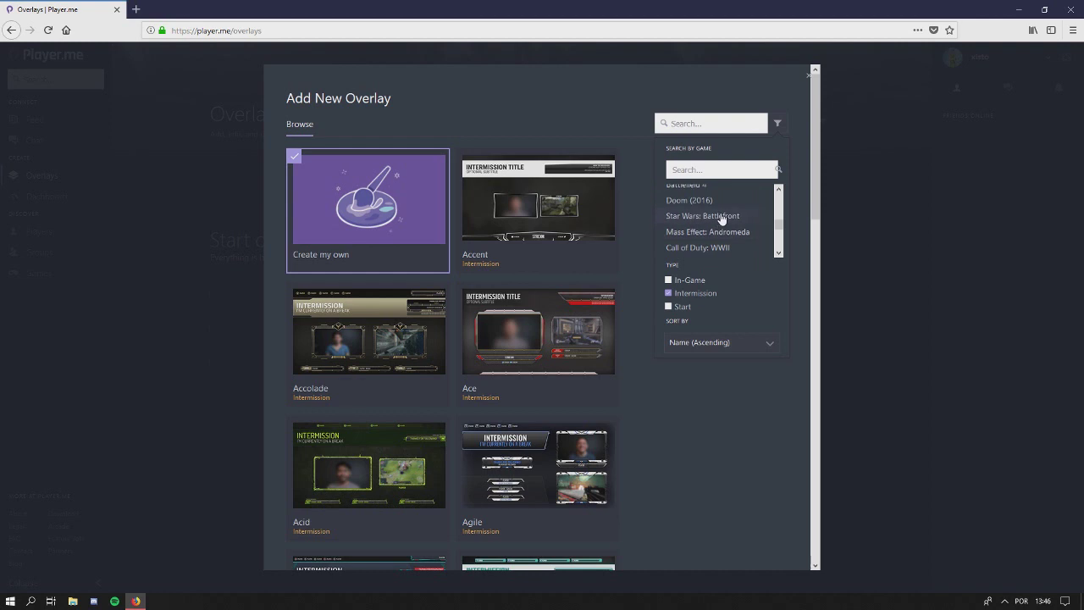
scroll(714, 227, "up", 2)
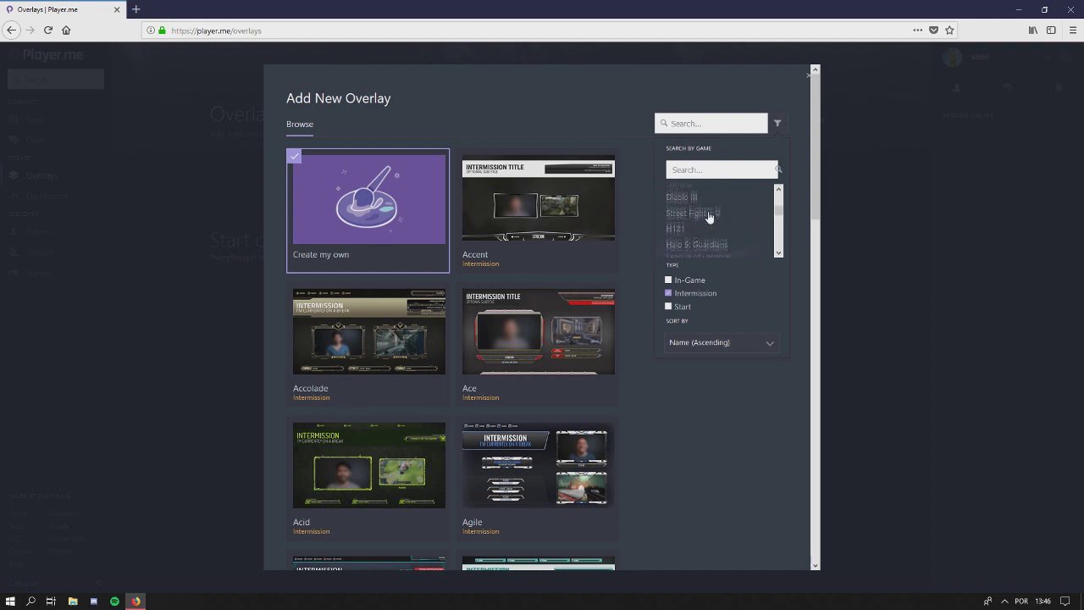
scroll(716, 237, "down", 2)
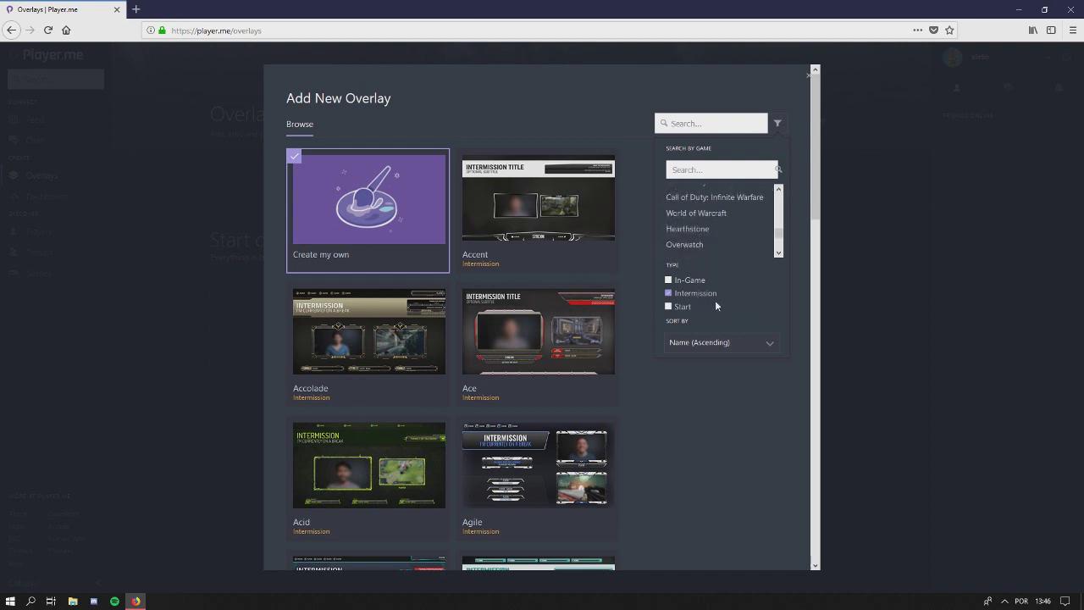
left_click(668, 280)
left_click(668, 293)
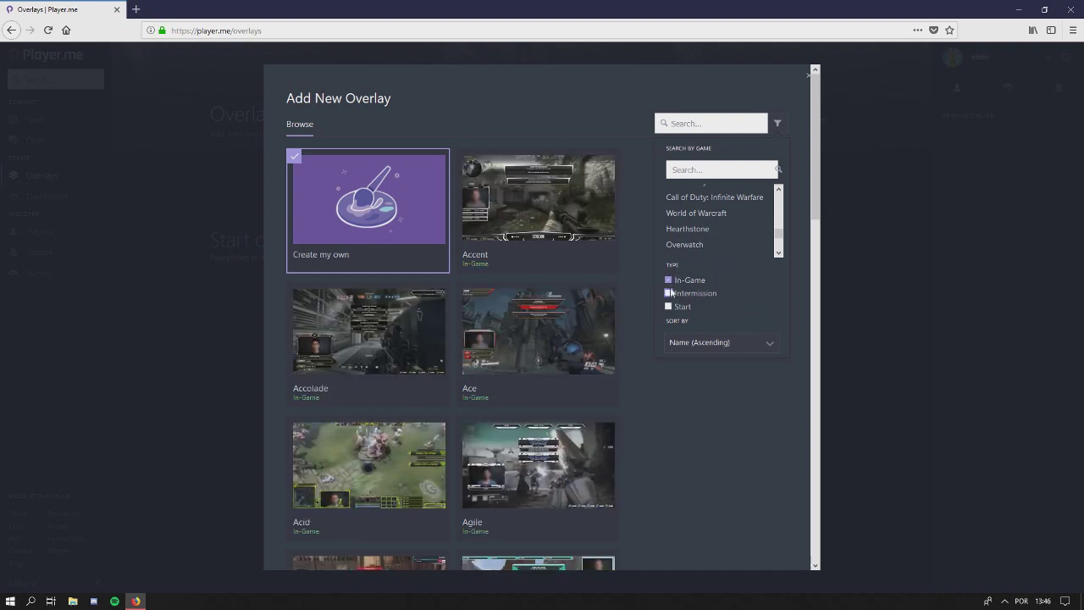
left_click(669, 293)
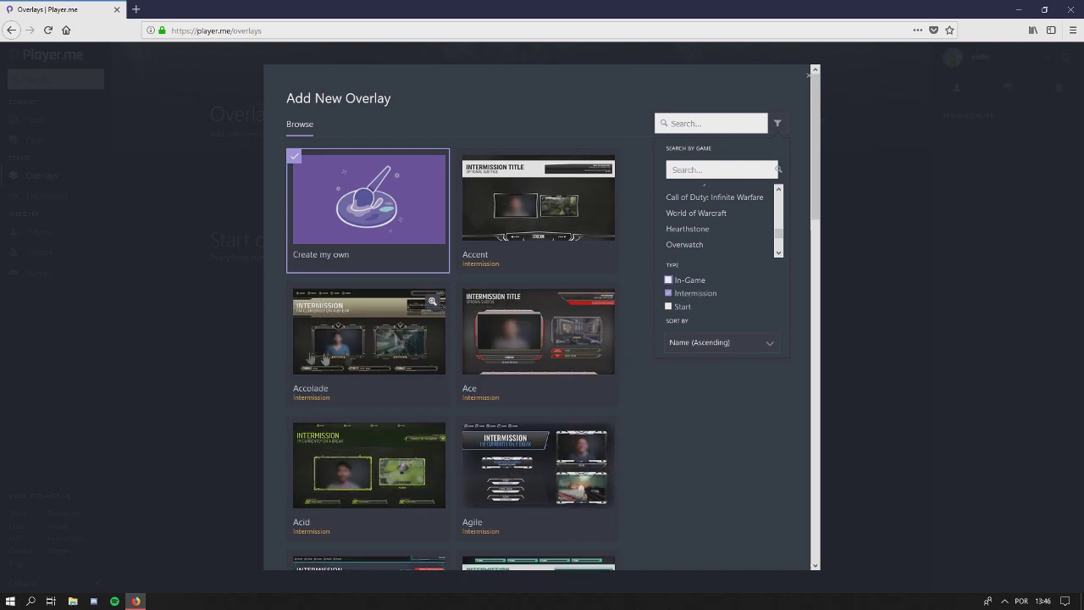
left_click(669, 306)
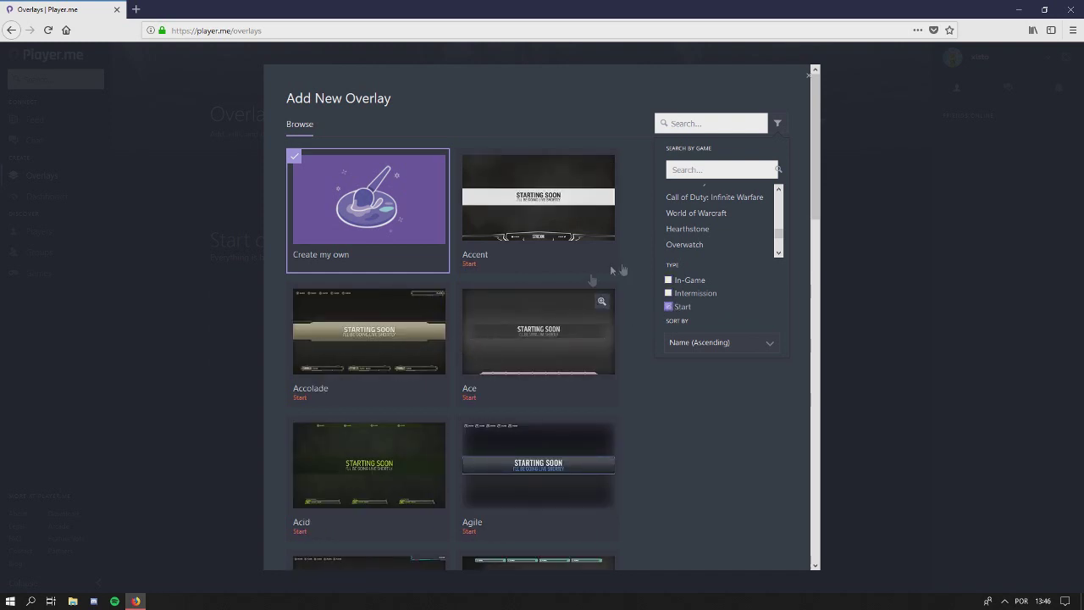
scroll(572, 449, "down", 10)
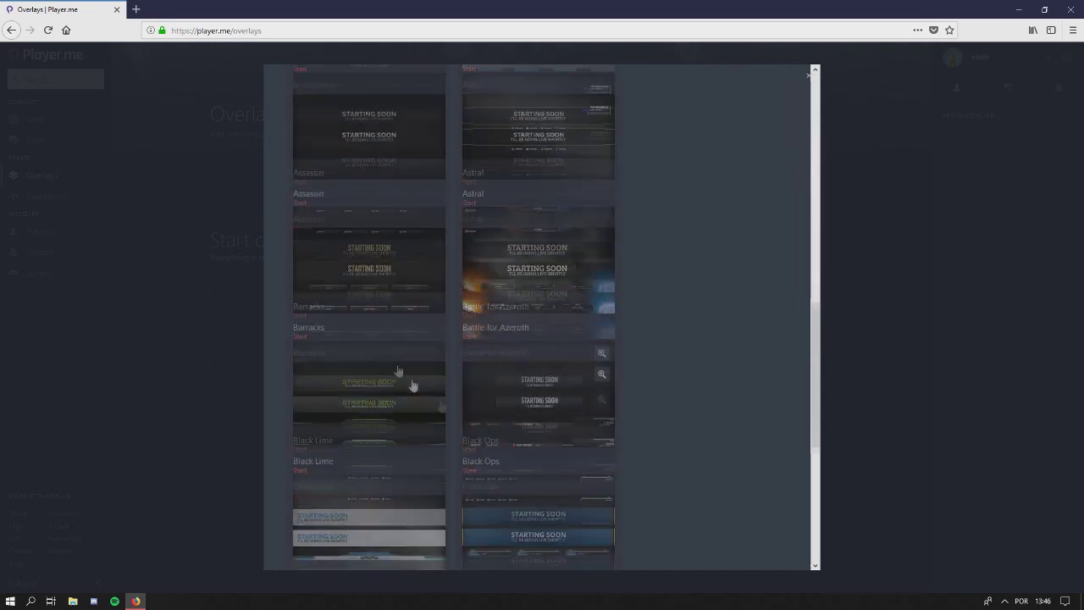
scroll(442, 399, "up", 8)
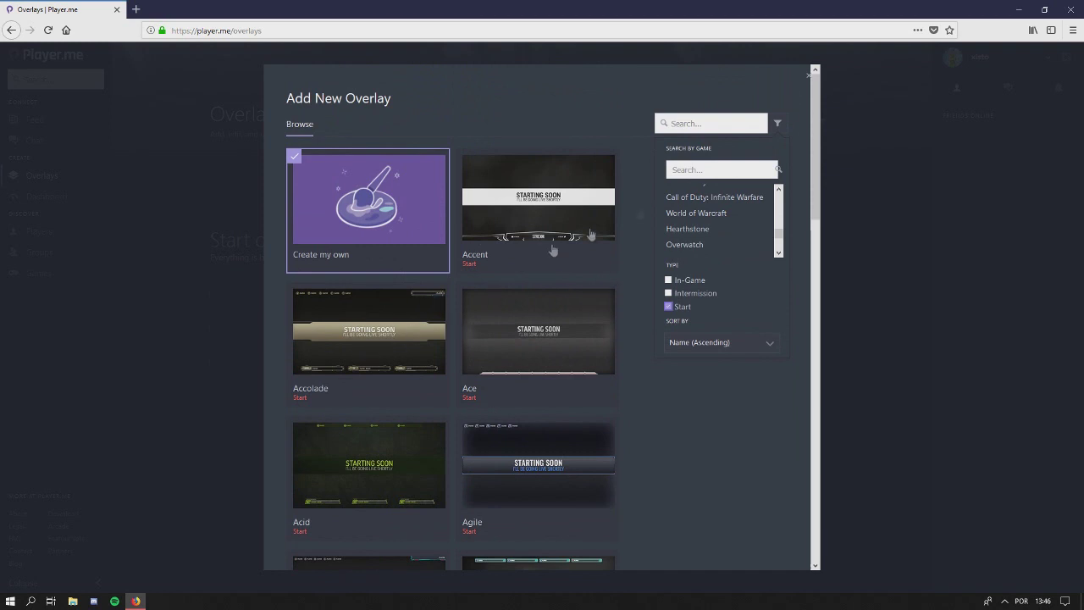
left_click(550, 271)
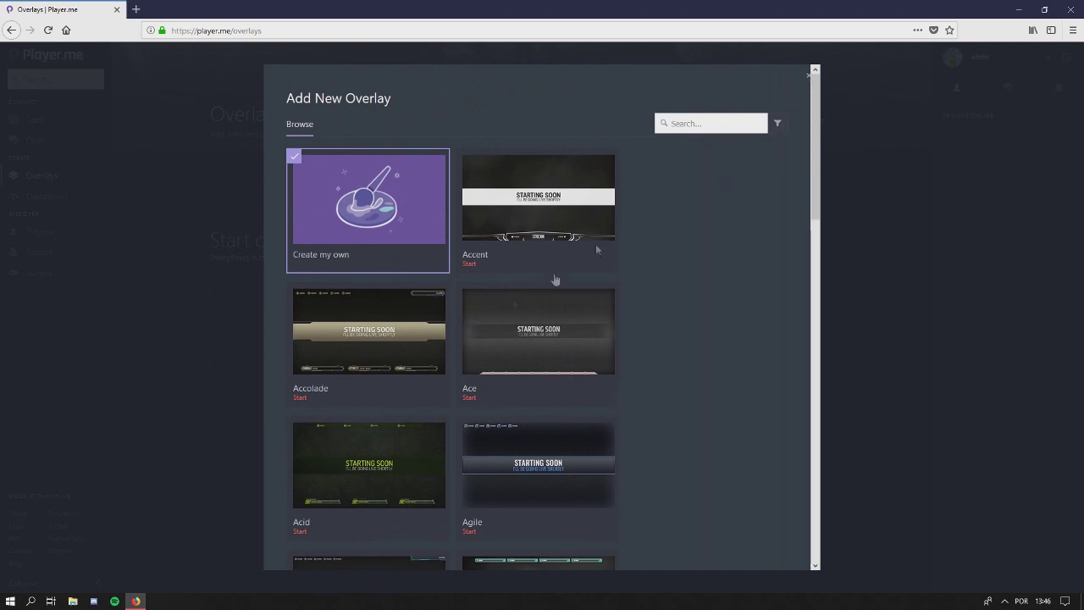
left_click(809, 75)
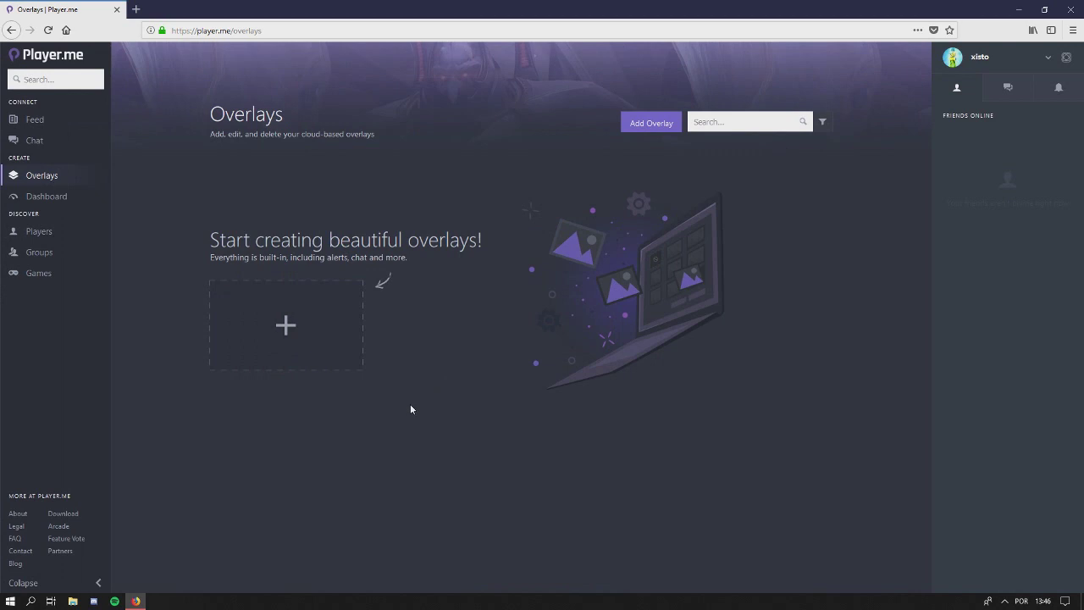
Go to the Dashboard and keep Twitch as the streaming platform
left_click(59, 196)
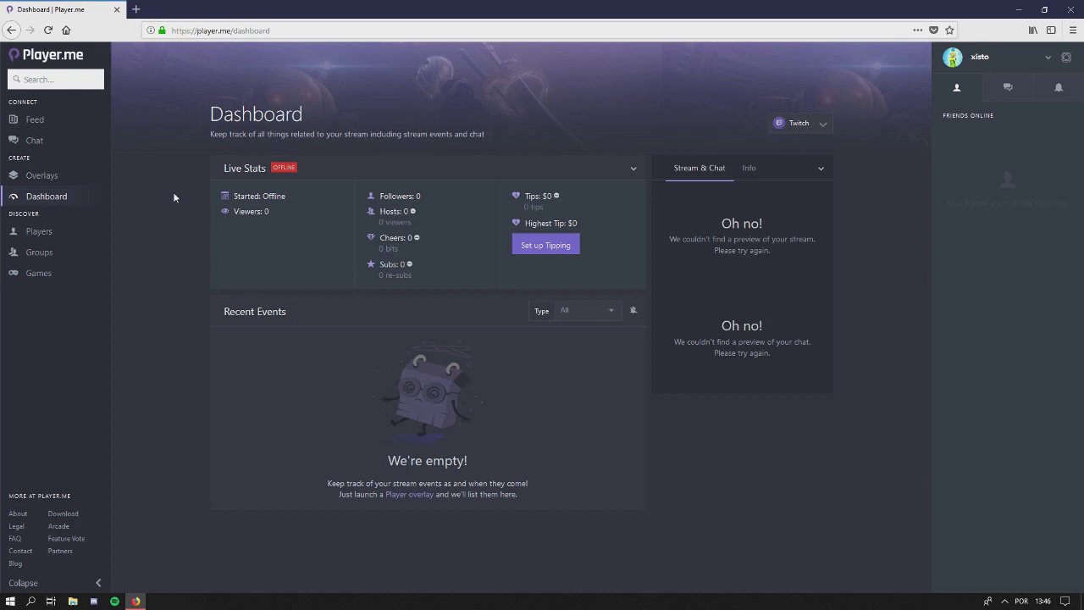
left_click(823, 125)
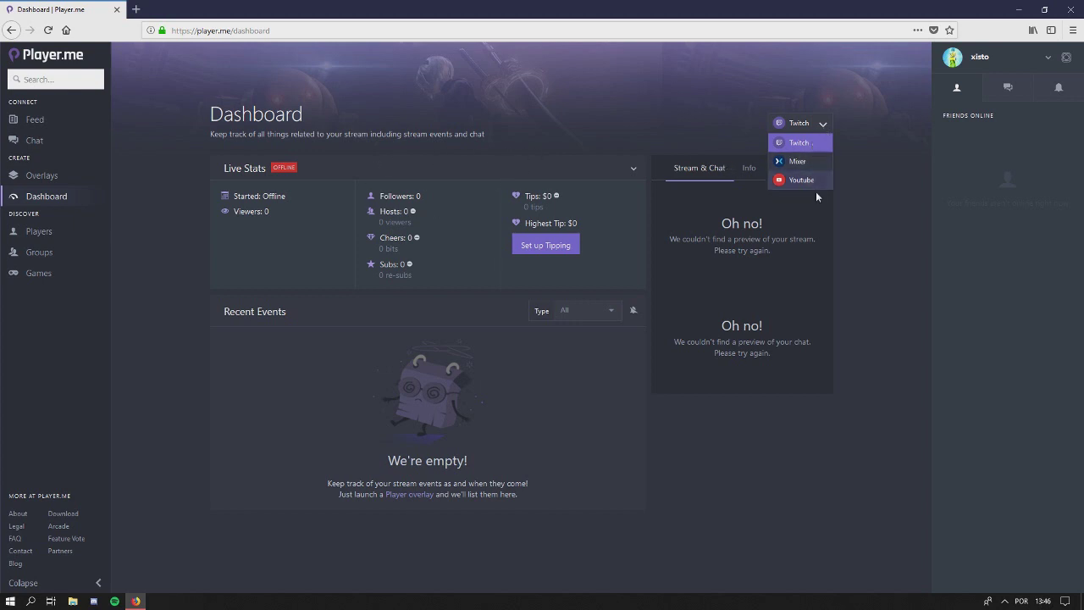
left_click(822, 129)
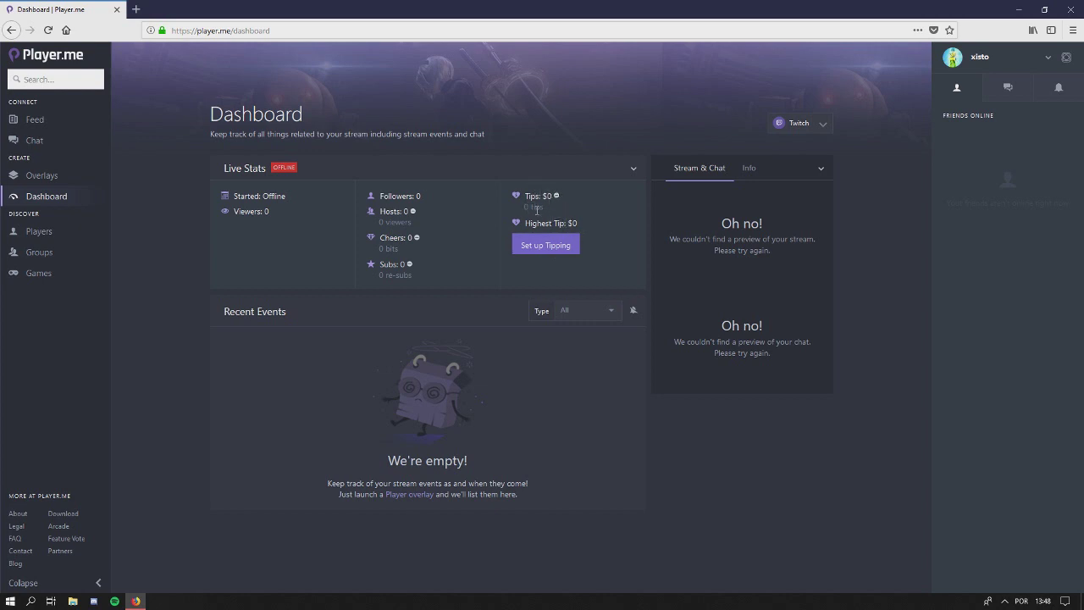
Highlight the $0 tips total and 0 tips count in Live Stats, then open tipping settings
left_click_drag(541, 196, 552, 196)
left_click(548, 208)
left_click_drag(524, 206, 532, 208)
left_click(530, 207)
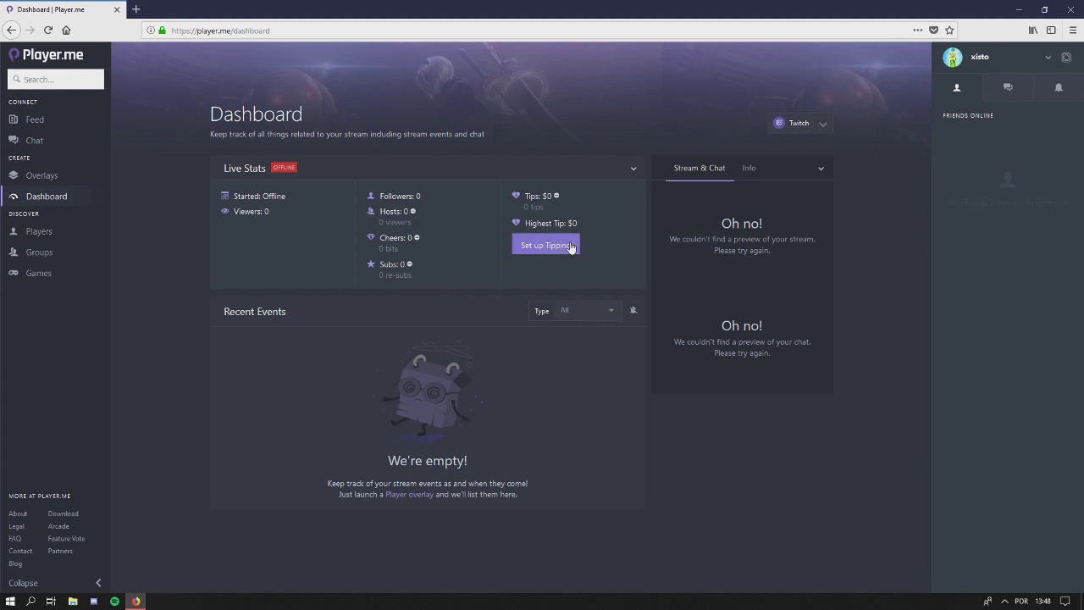
left_click(567, 245)
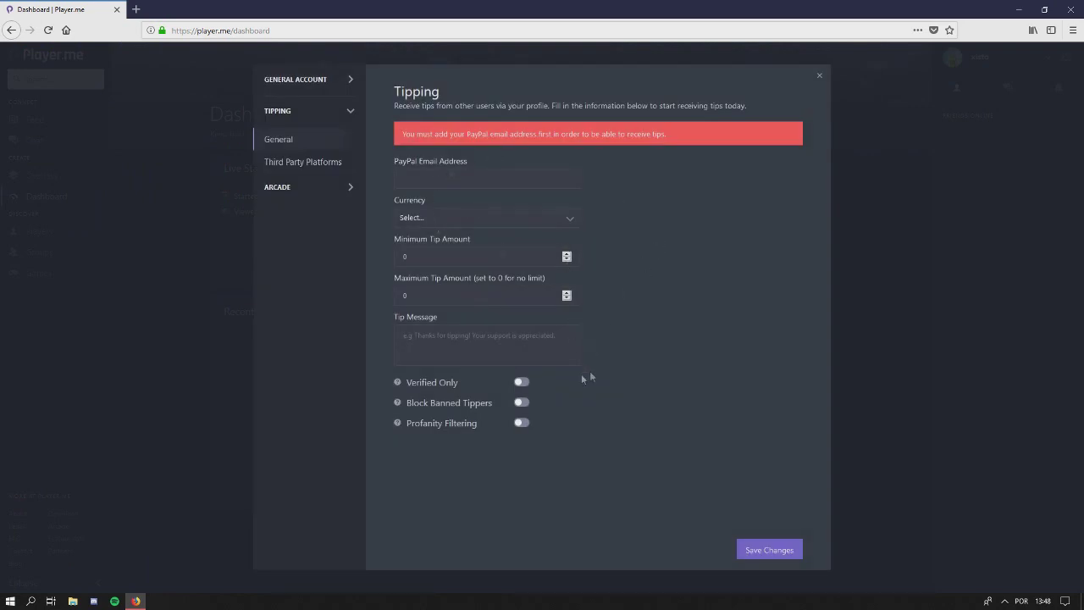
left_click(819, 76)
left_click(567, 246)
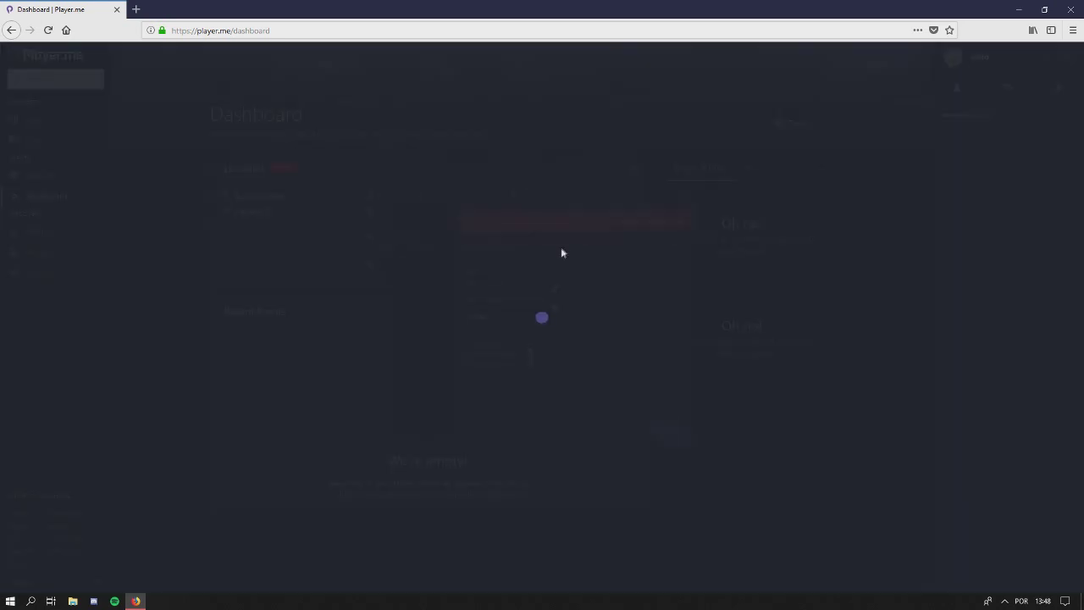
left_click(820, 77)
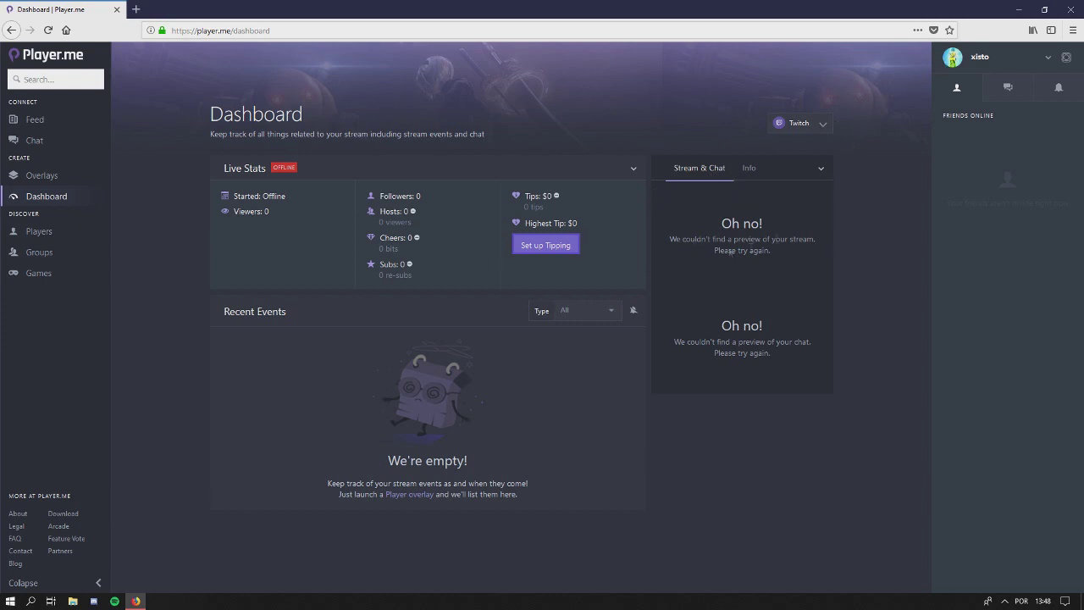
left_click(749, 168)
Enter test text 'dsadasds' as the stream title and 'dsads' in the game search
left_click(710, 212)
type("dsadasds")
left_click(752, 248)
type("dsads")
key("BackSpace")
key("BackSpace")
key("BackSpace")
key("BackSpace")
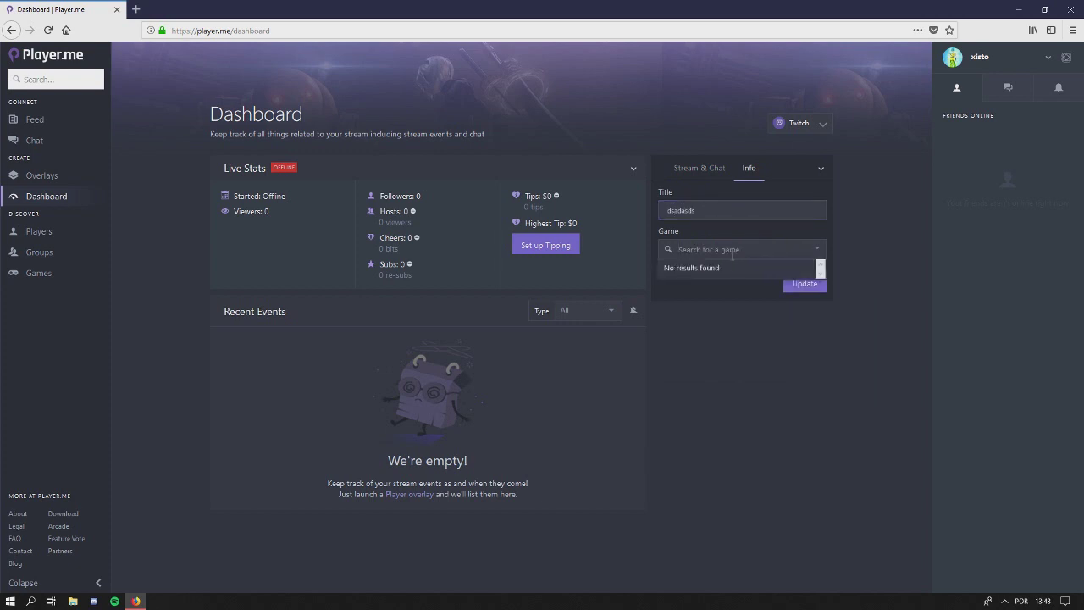
Return to Stream & Chat, collapse and re-expand it, then go to Players
left_click(698, 168)
left_click(821, 169)
left_click(821, 170)
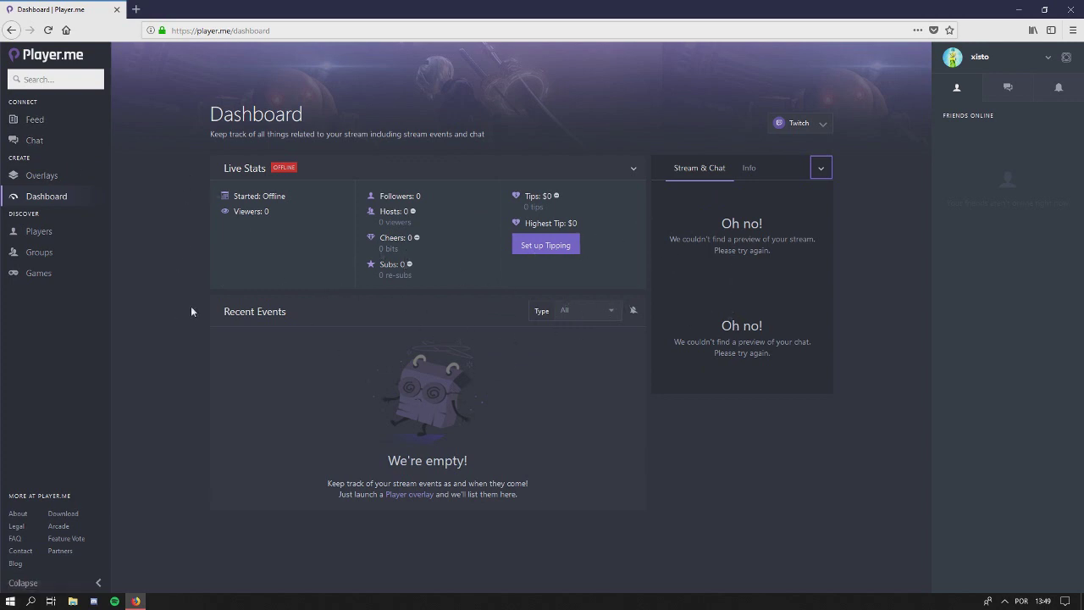
left_click(51, 236)
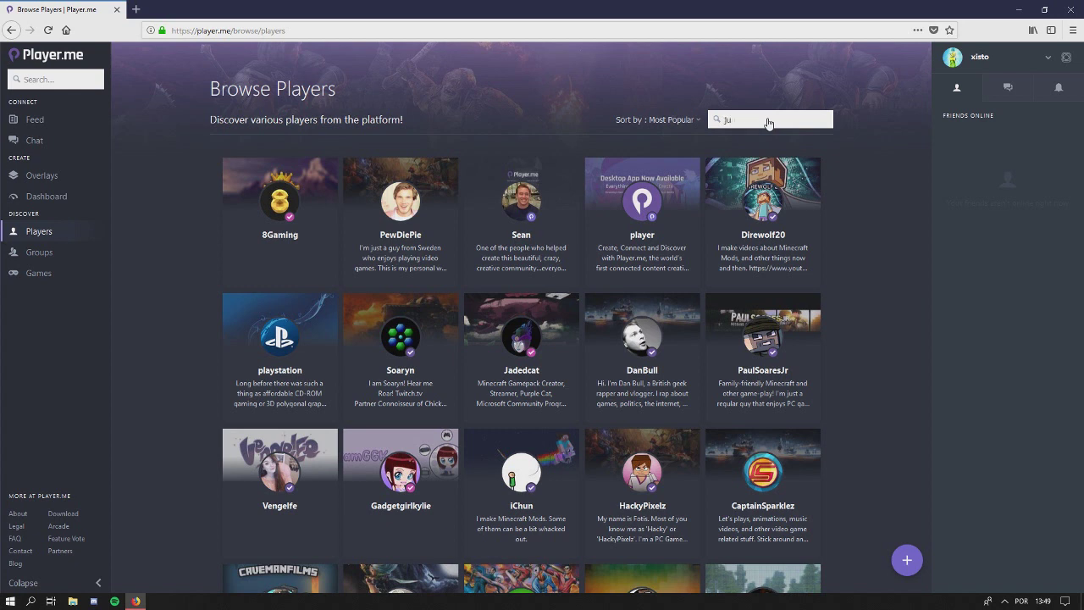
Run the player search, open the matching player's profile, and bring up their tip dialog
key("Return")
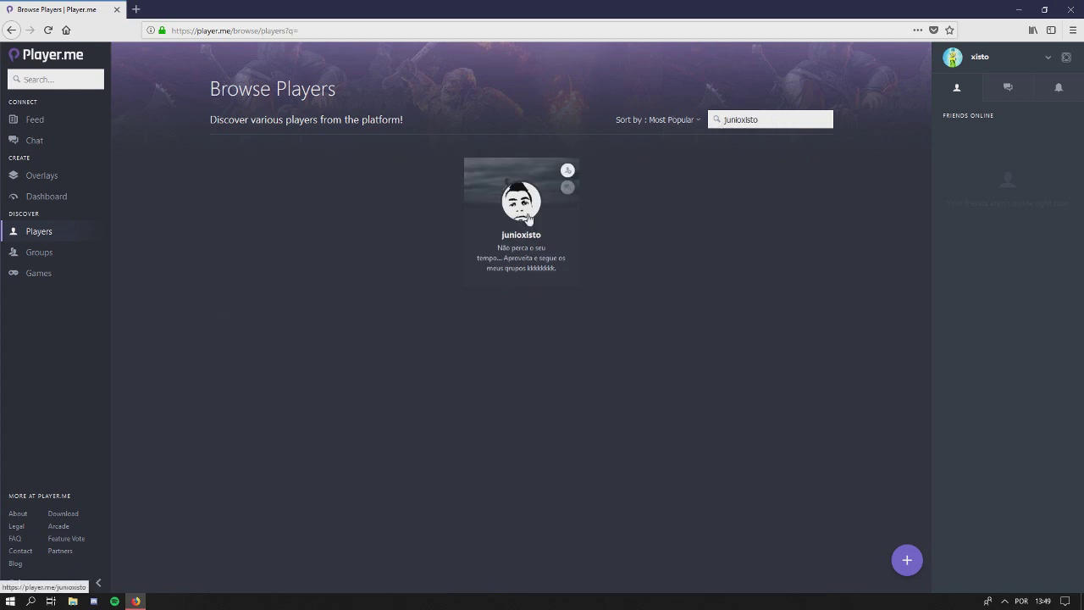
left_click(526, 217)
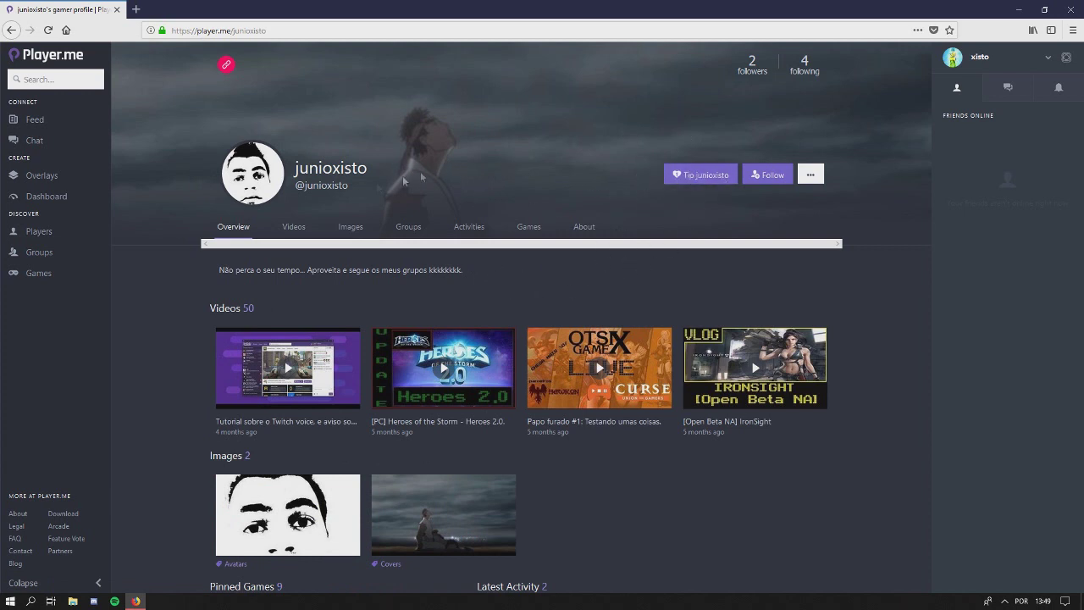
left_click(697, 175)
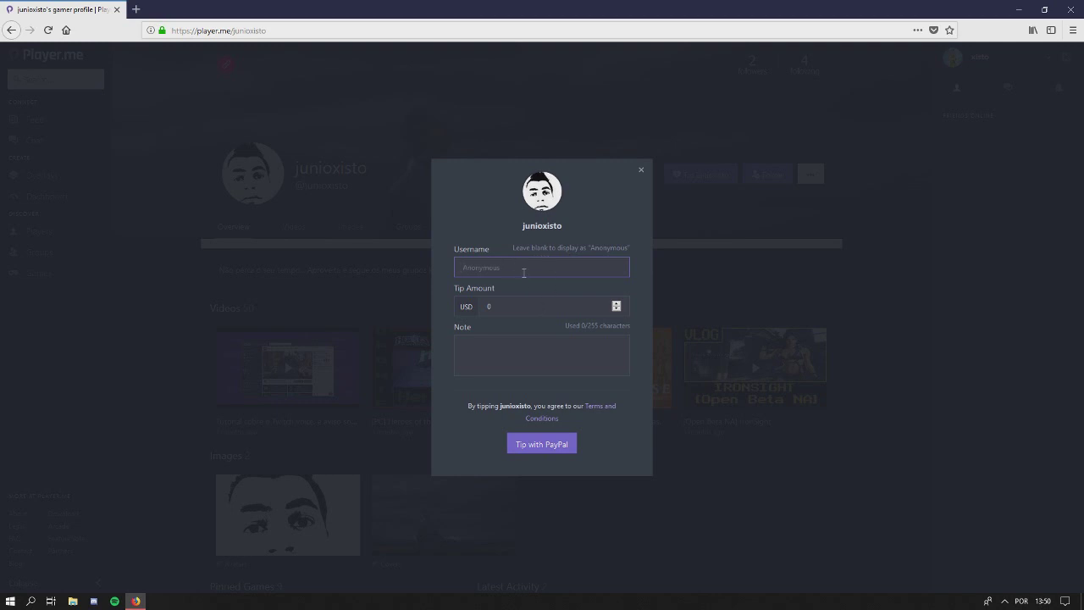
type("ju")
type("suad")
left_click(525, 306)
type("dsa")
left_click(550, 359)
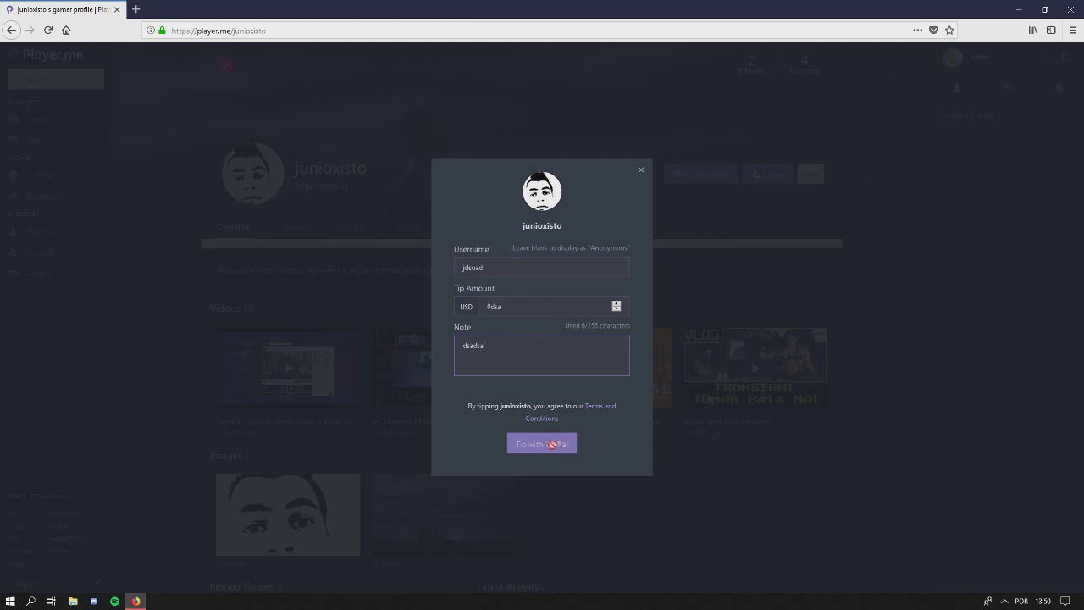
left_click(642, 170)
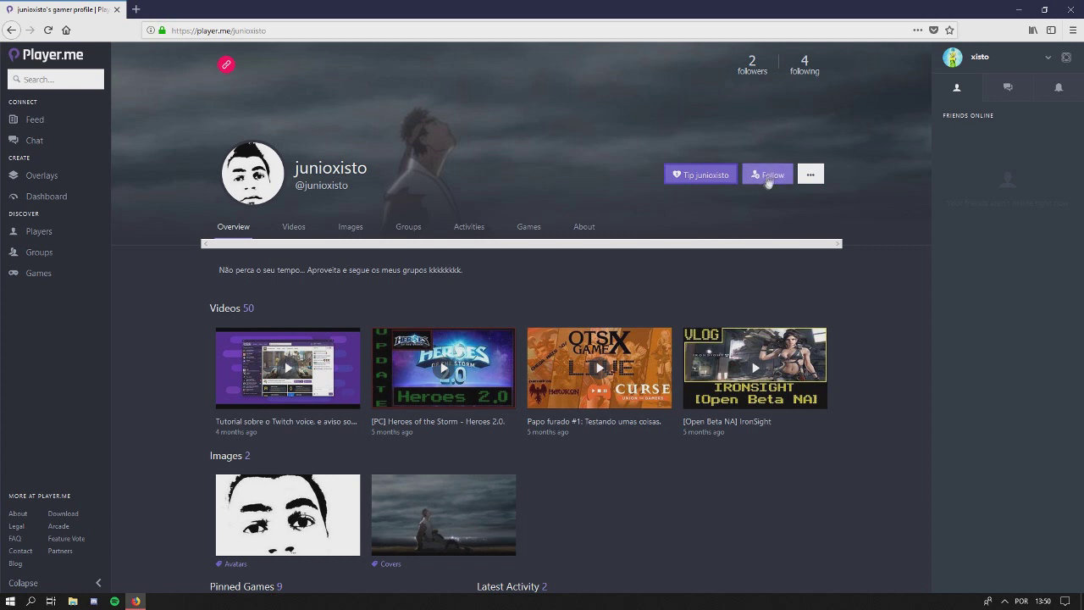
left_click(38, 123)
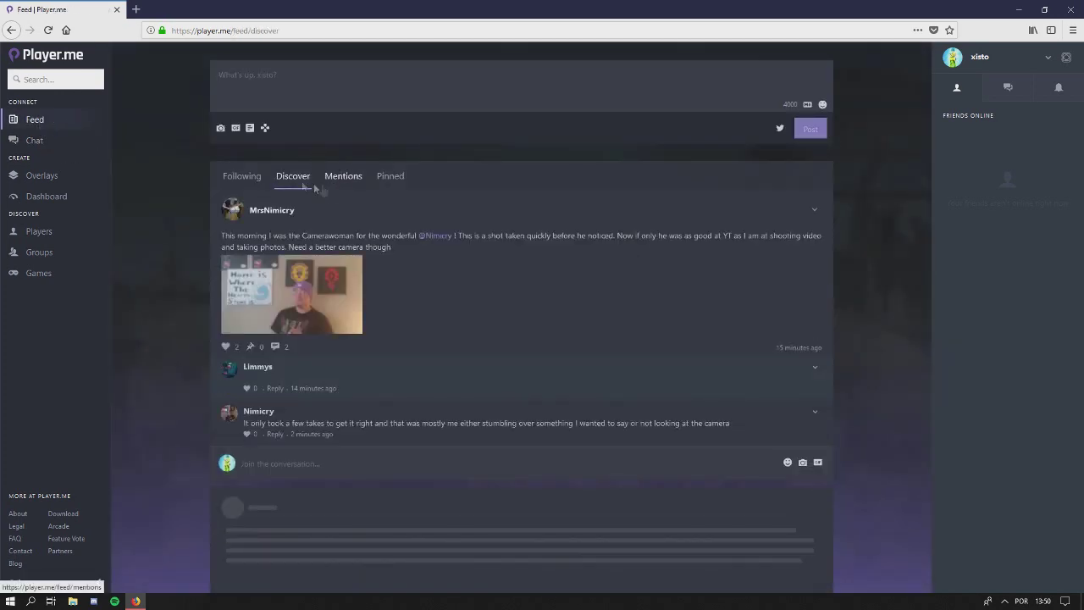
left_click(241, 176)
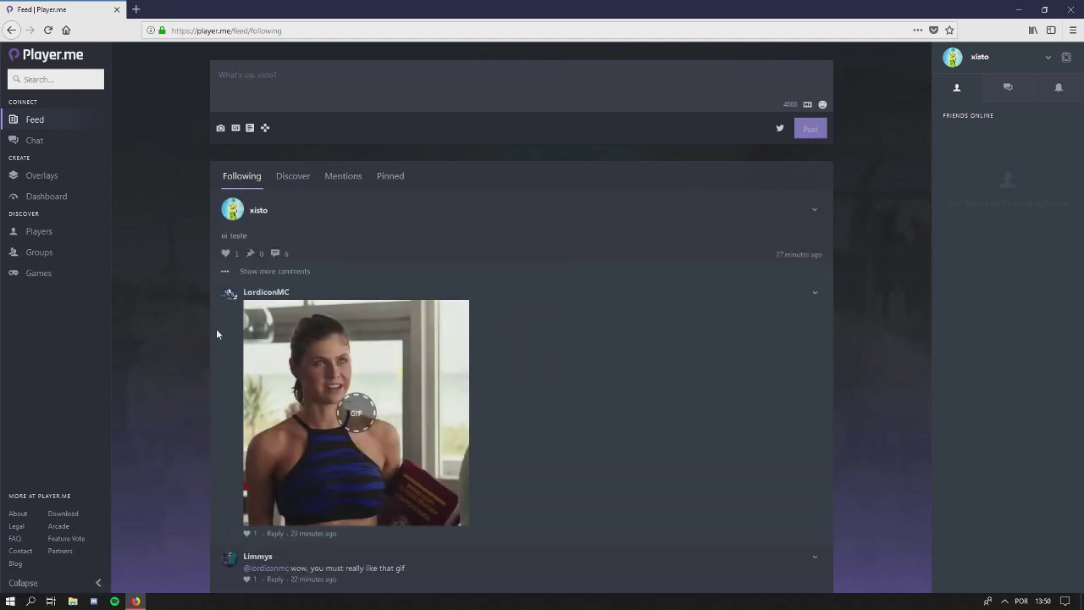
scroll(209, 330, "down", 1)
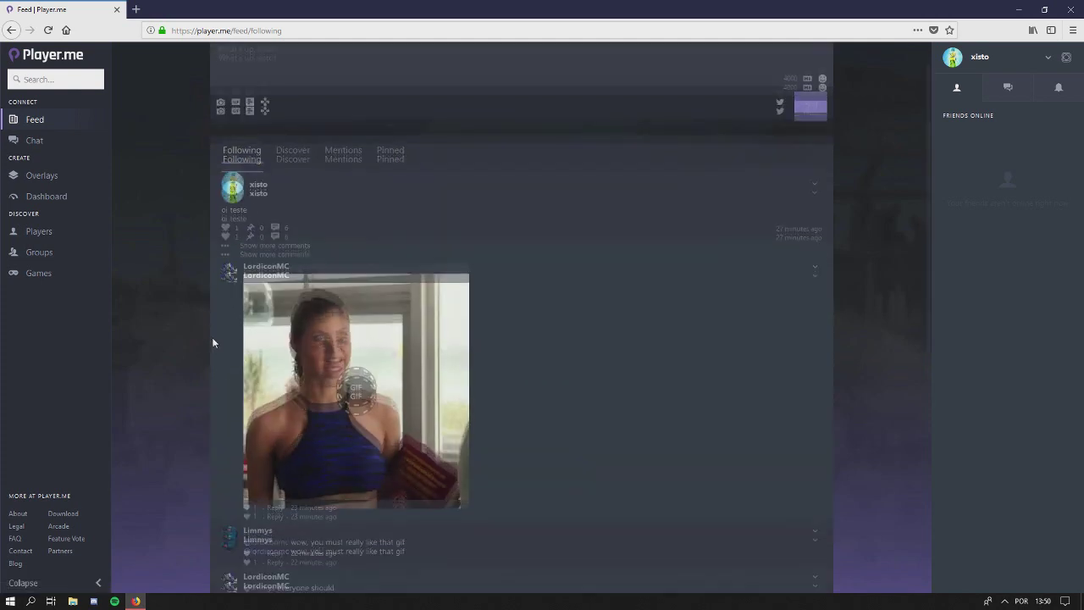
scroll(215, 354, "up", 1)
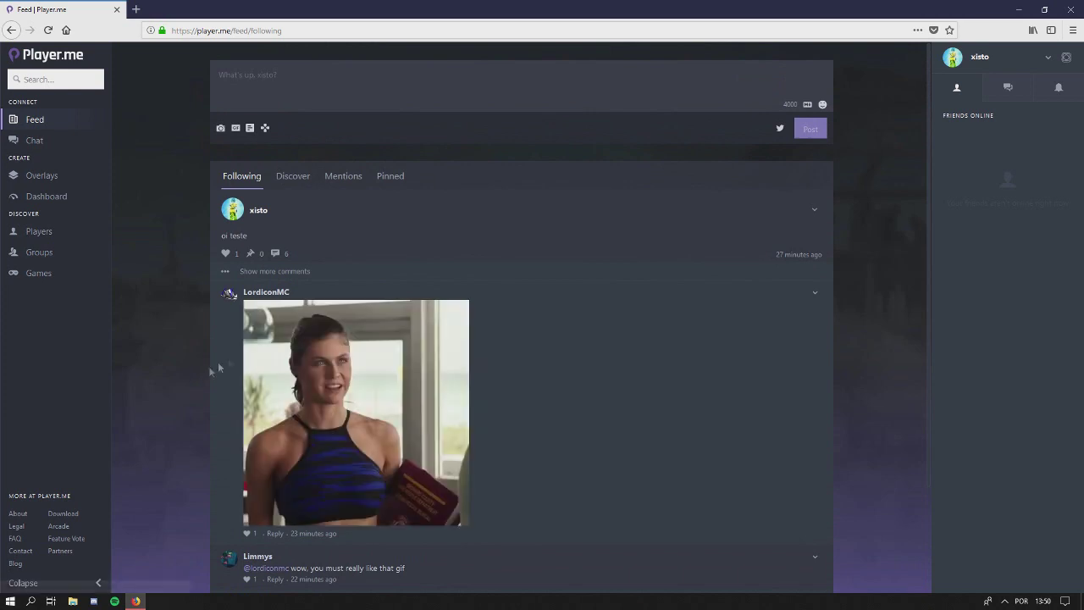
scroll(235, 355, "down", 1)
scroll(230, 346, "up", 1)
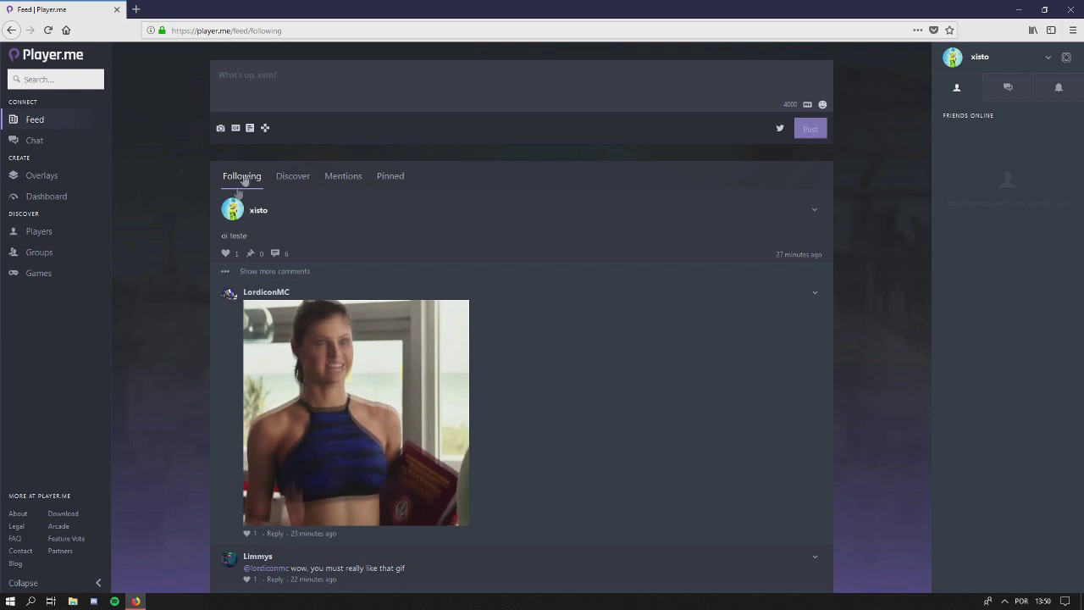
left_click(292, 178)
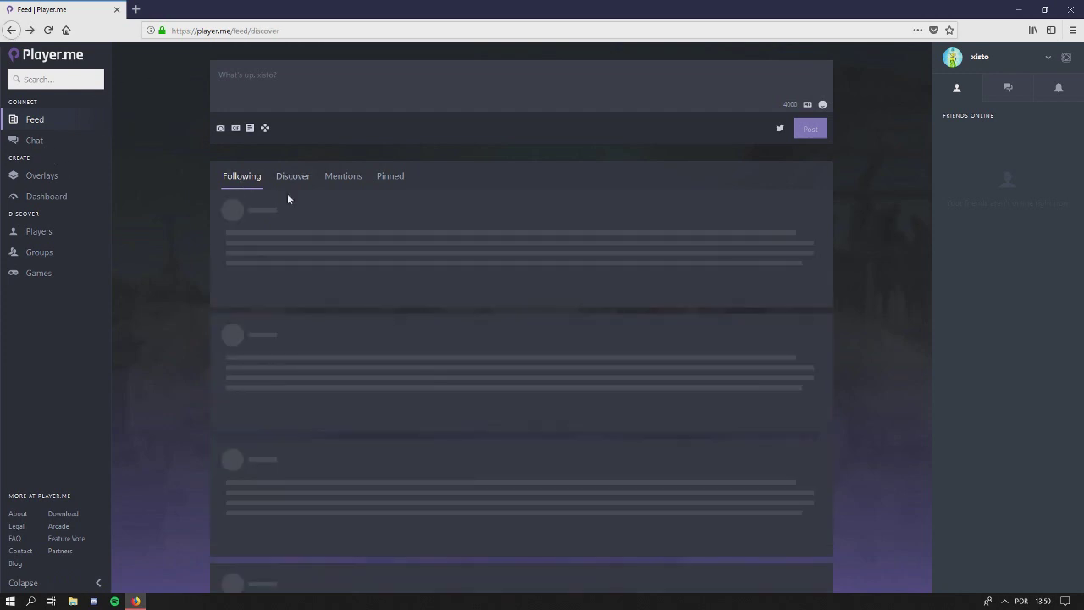
left_click(10, 31)
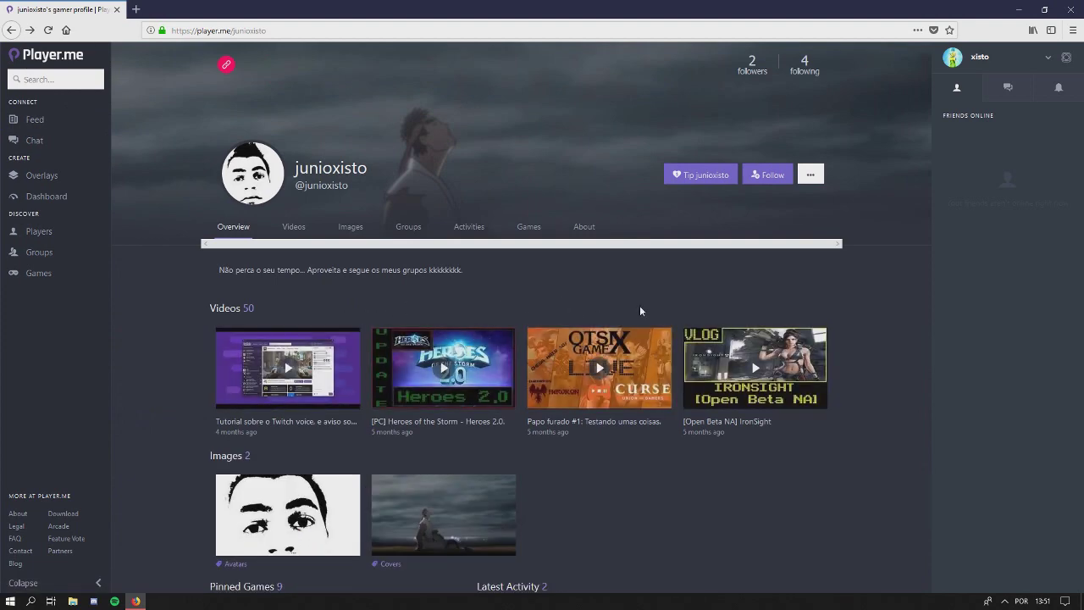
left_click(816, 173)
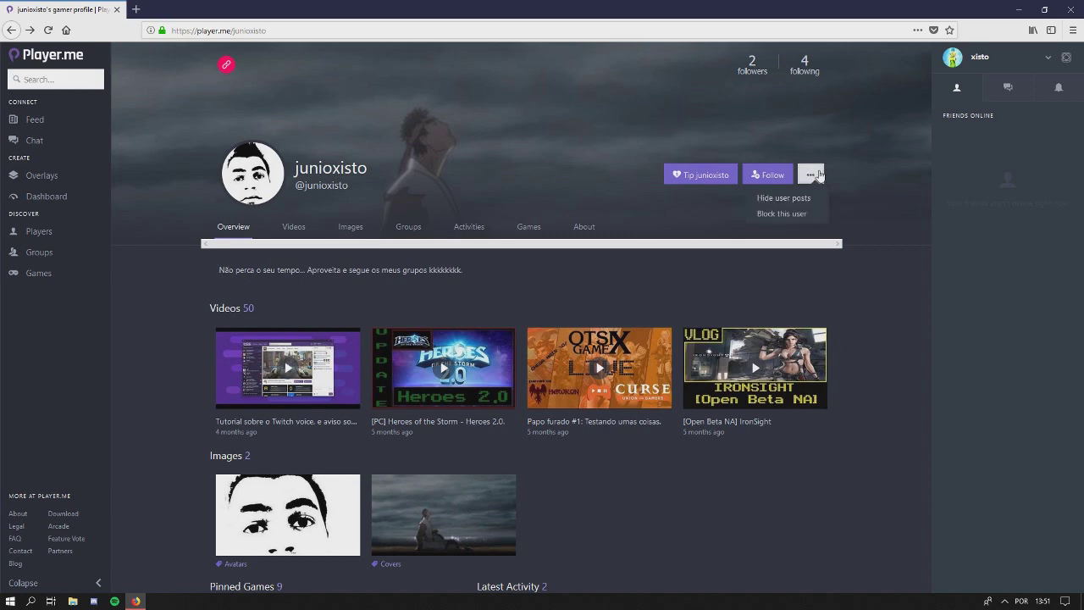
left_click(818, 174)
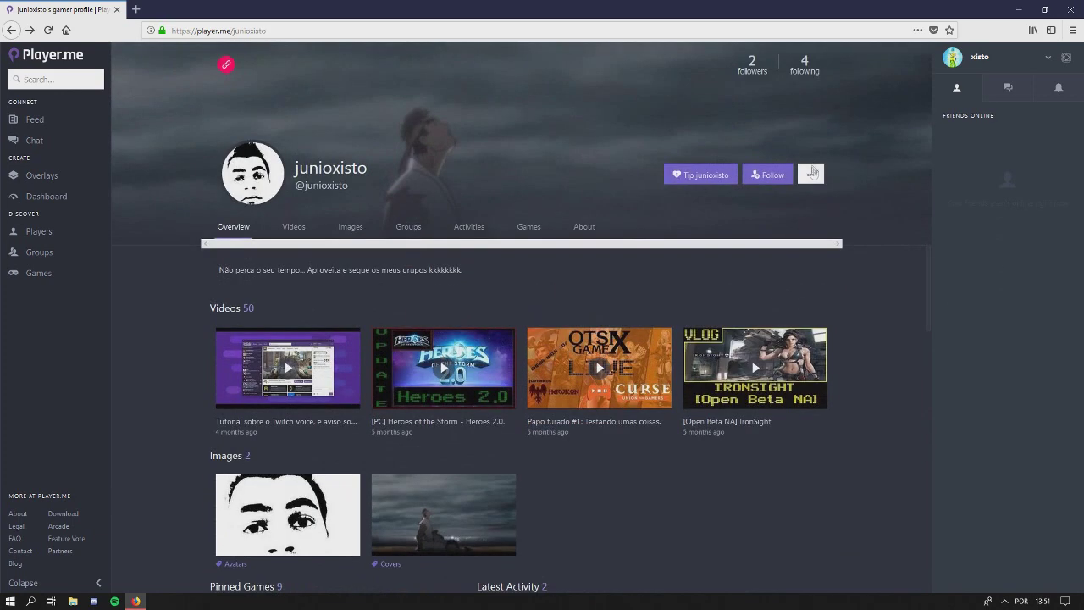
left_click(812, 172)
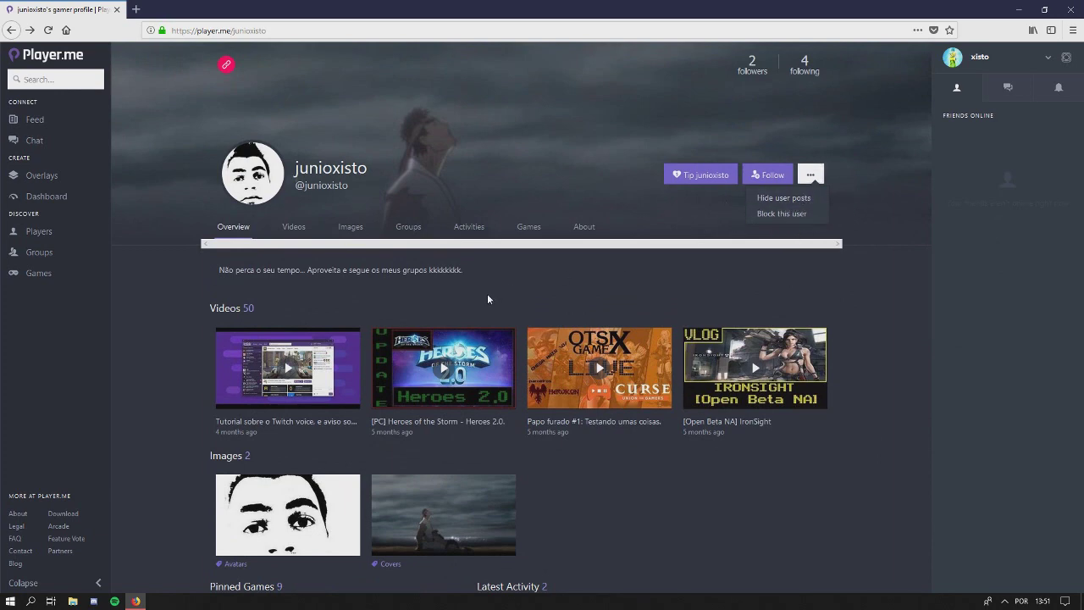
scroll(254, 355, "down", 3)
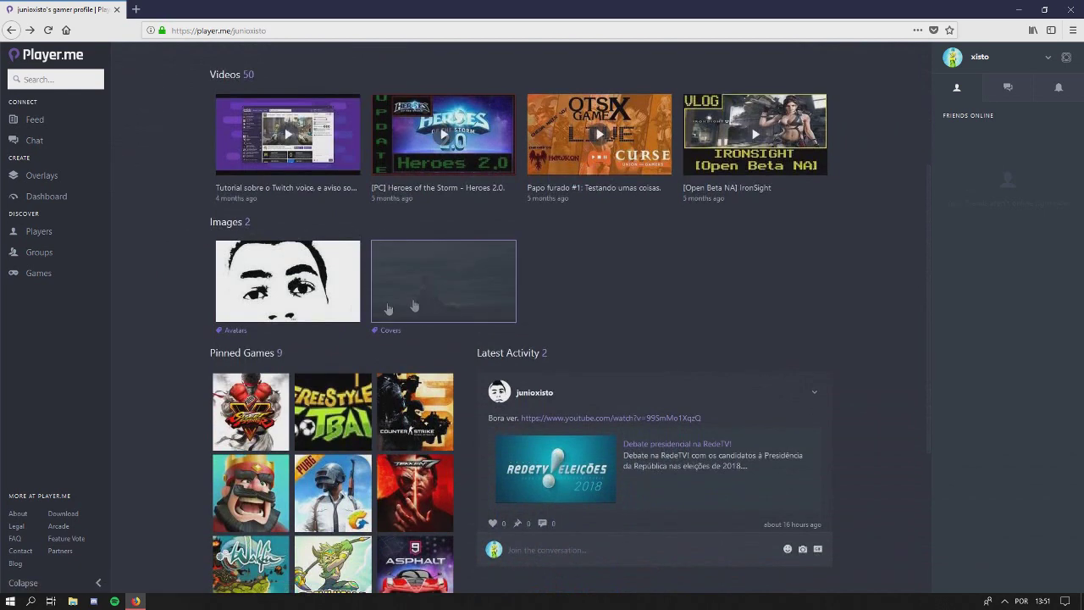
scroll(179, 237, "down", 3)
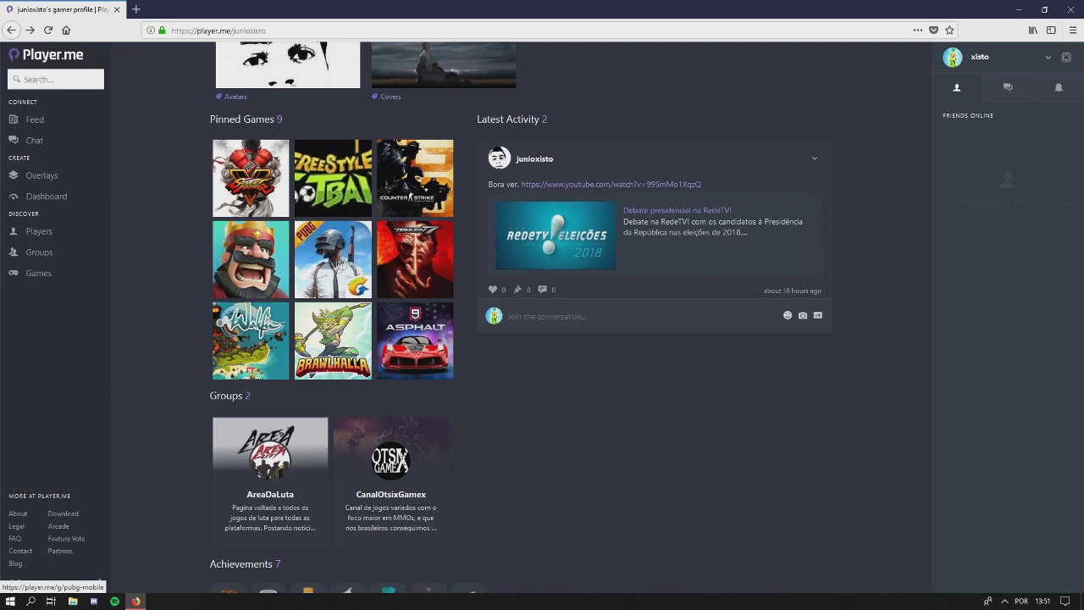
scroll(180, 282, "up", 2)
scroll(180, 284, "up", 2)
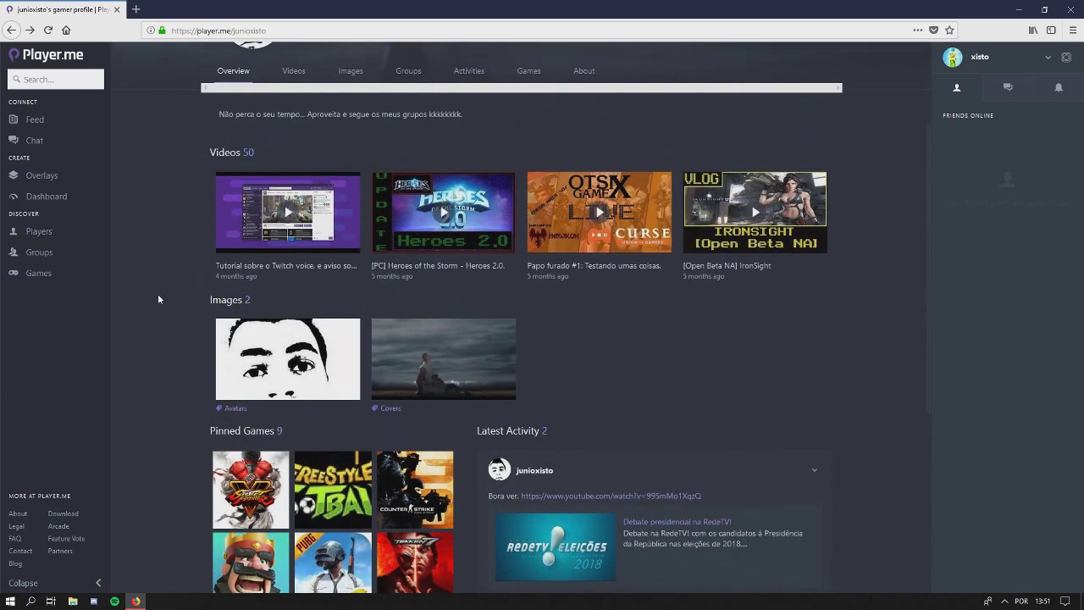
scroll(161, 303, "up", 1)
scroll(166, 307, "down", 5)
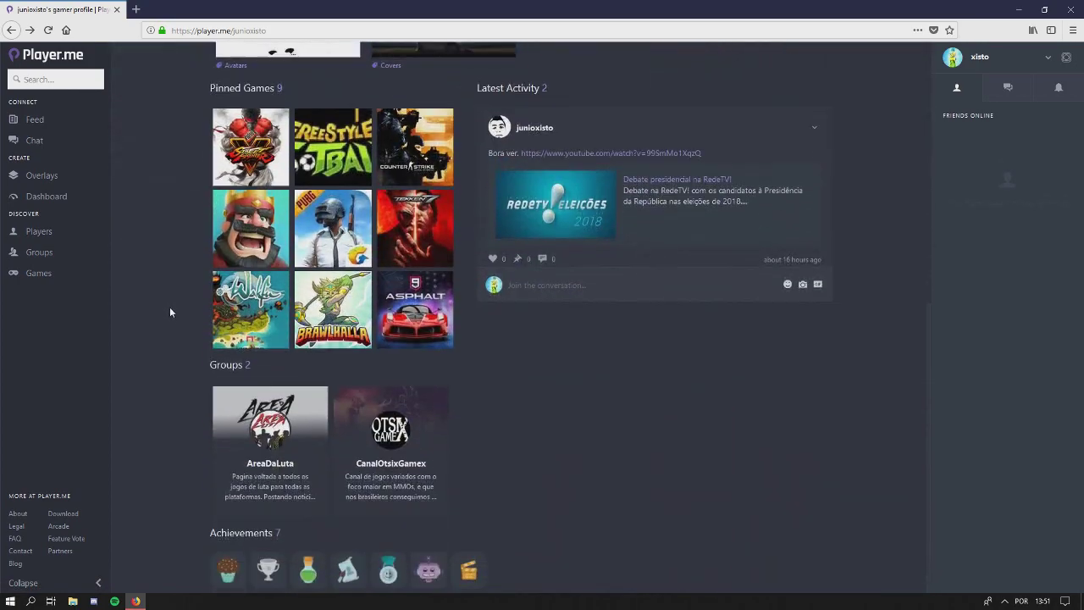
scroll(169, 307, "up", 6)
scroll(169, 308, "down", 6)
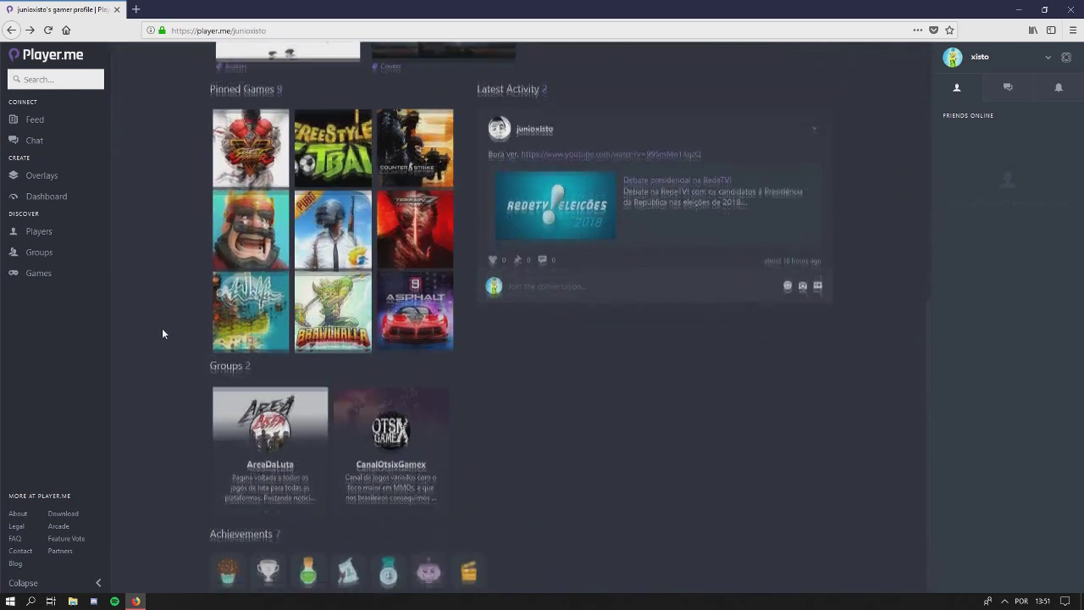